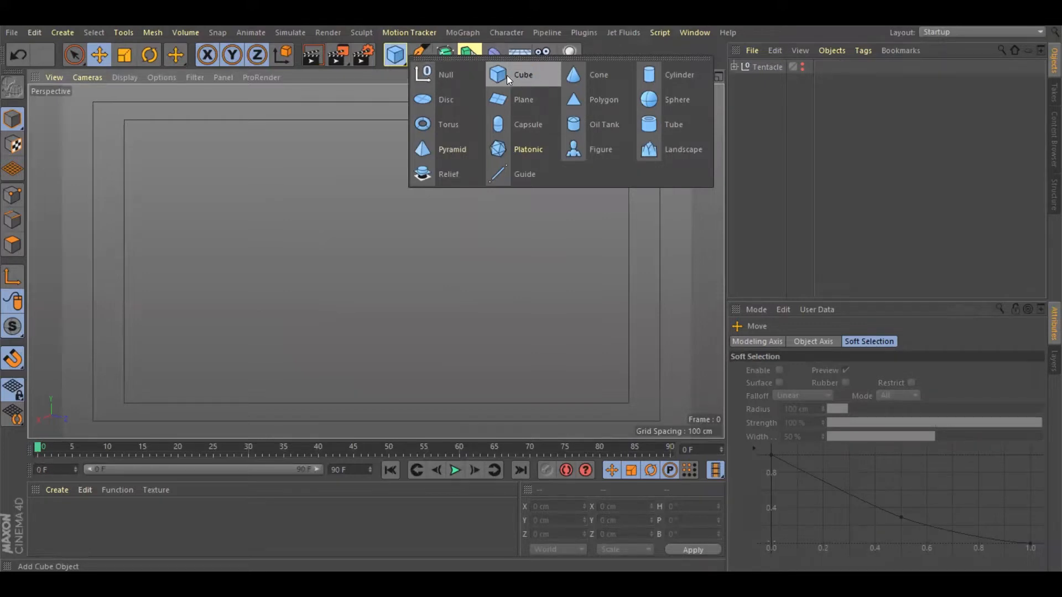
- Add a cube primitive and place it below the Tentacle null in the object hierarchy
left_click(514, 74)
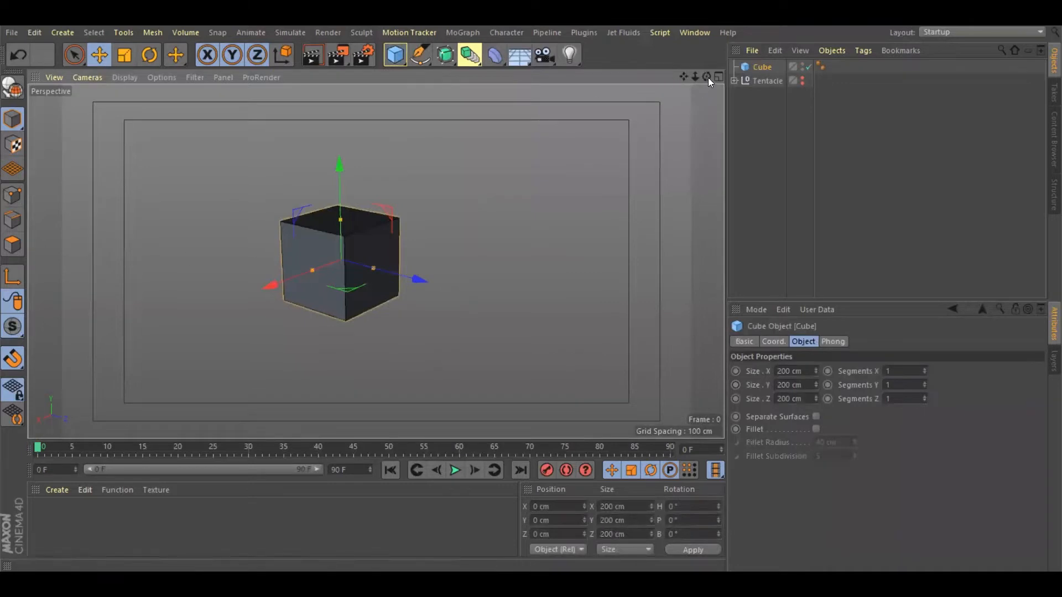
left_click_drag(707, 78, 722, 75)
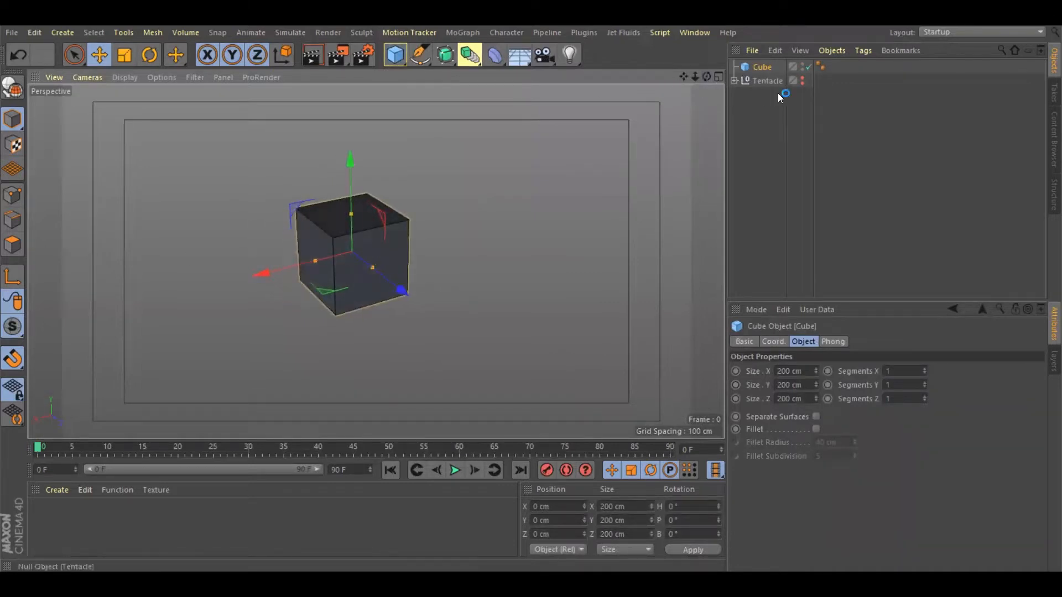
left_click_drag(763, 67, 846, 93)
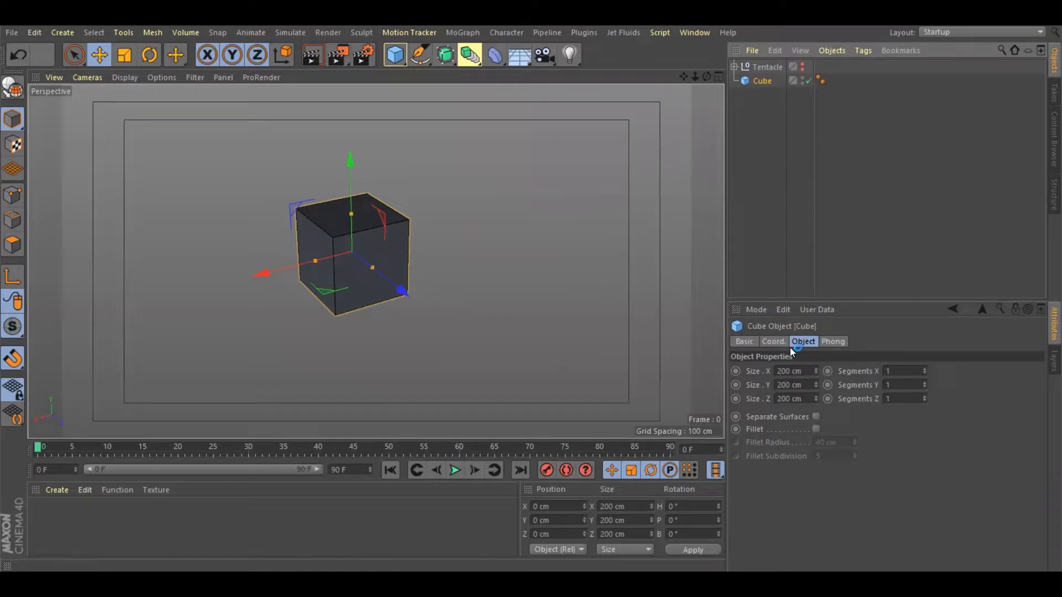
left_click_drag(706, 77, 706, 47)
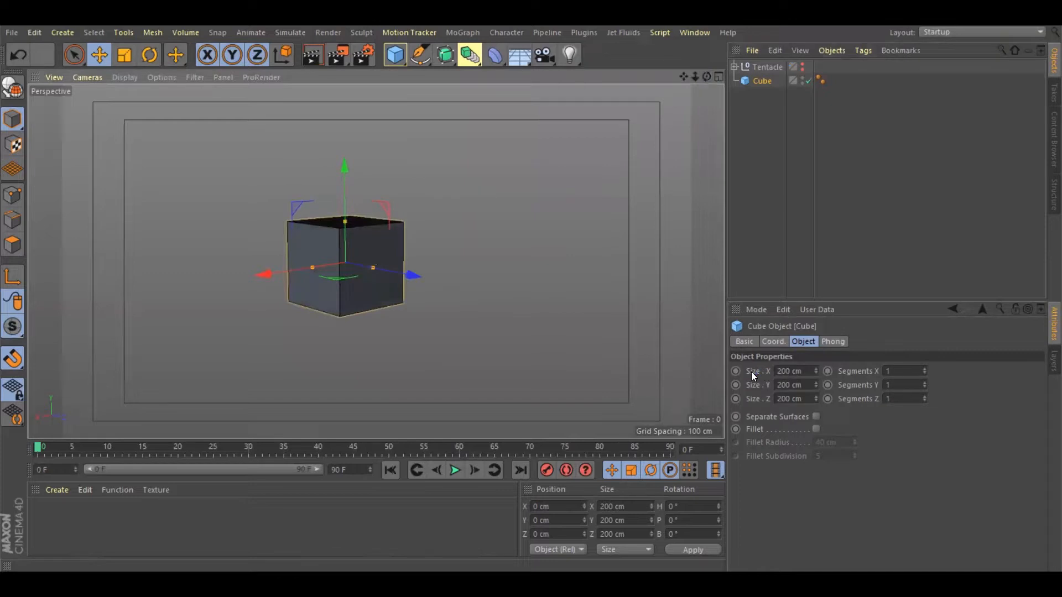
- Set the cube's size to 50 cm in X, 50 cm in Y and 1000 cm in Z
left_click(774, 371)
type("50")
key("Return")
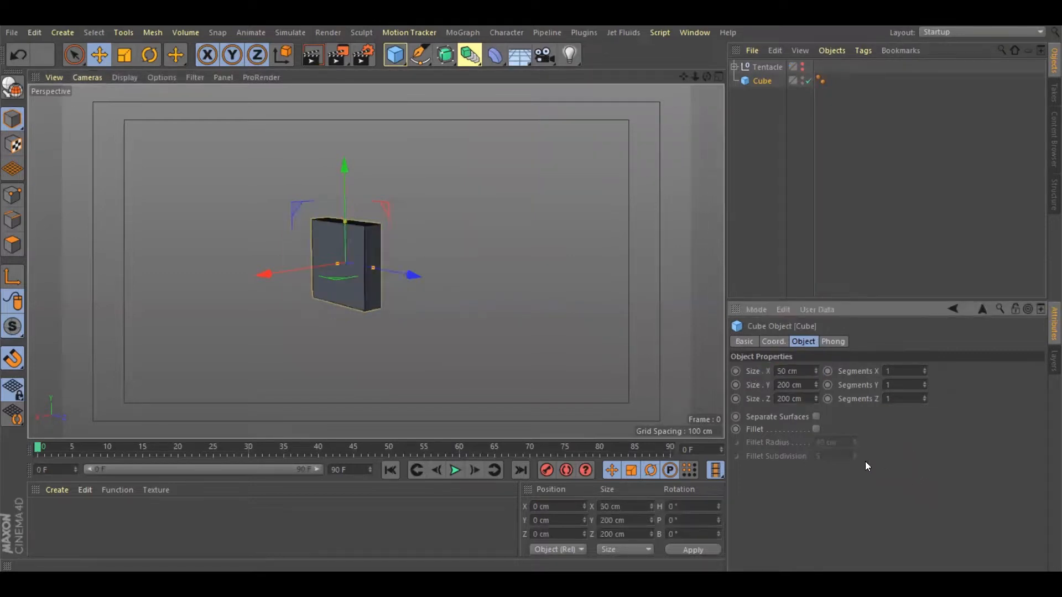
double_click(789, 385)
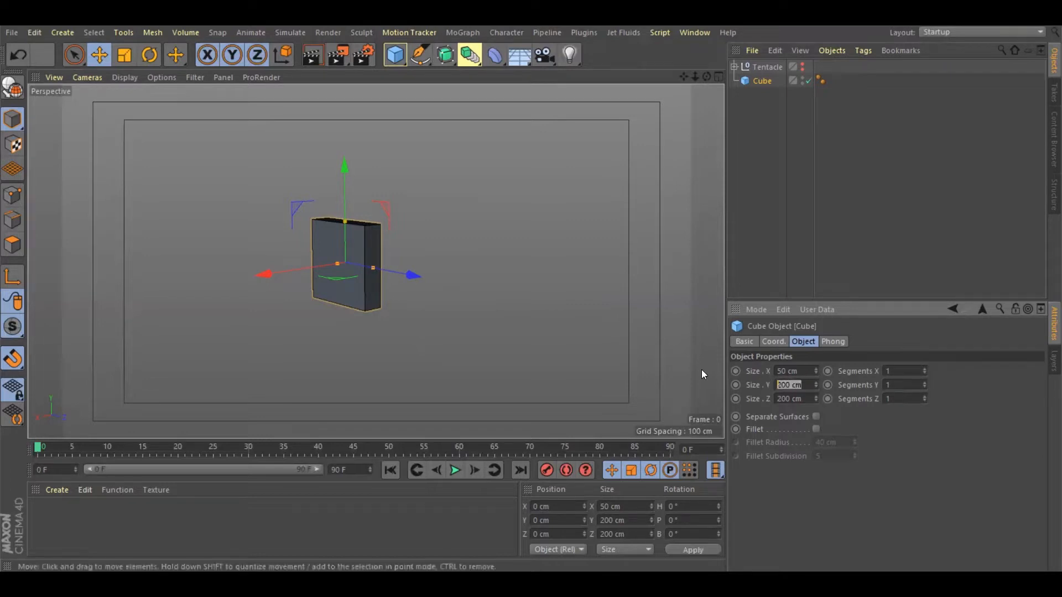
type("50")
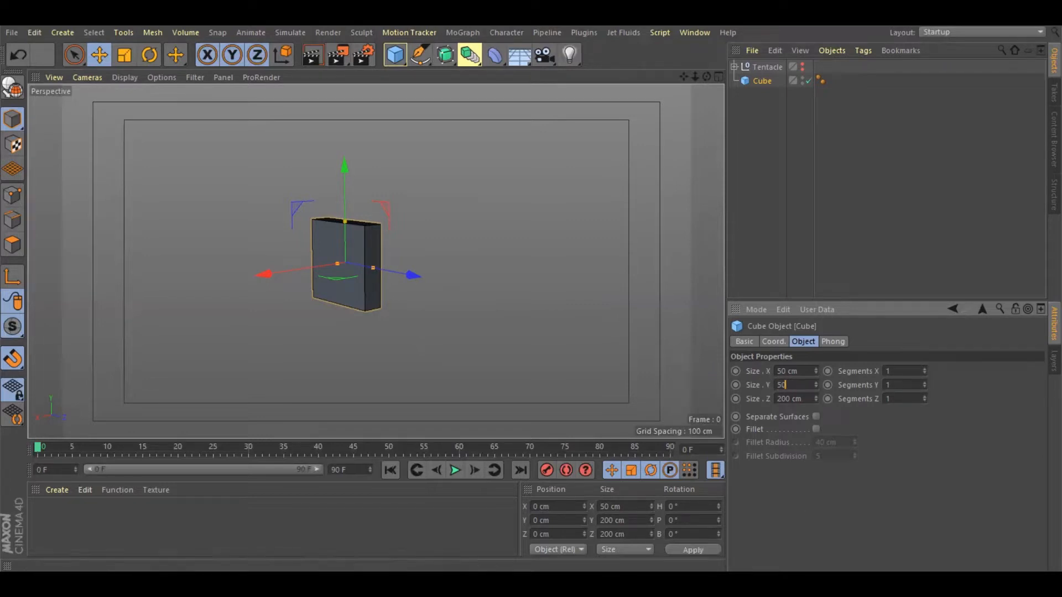
key("Return")
double_click(789, 398)
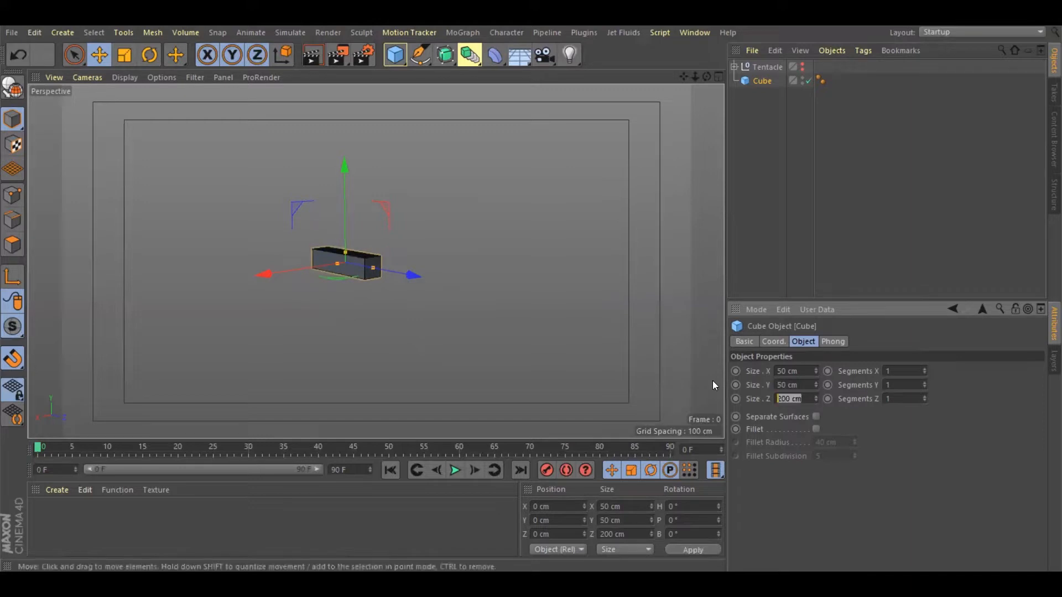
type("1000")
key("Return")
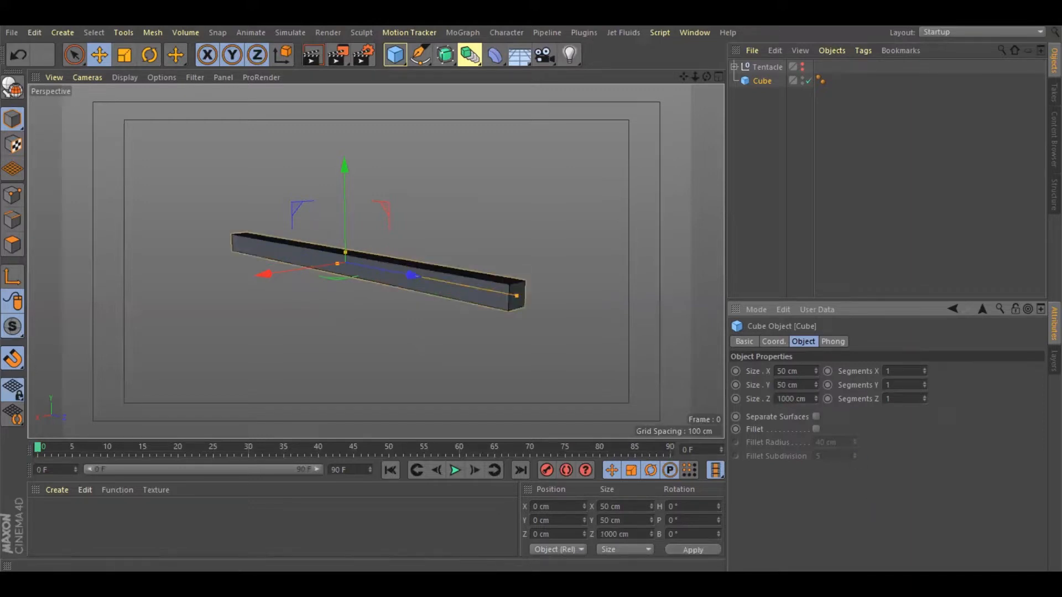
mouse_move(706, 77)
left_mouse_down()
mouse_move(686, 89)
mouse_move(719, 76)
mouse_move(702, 75)
left_mouse_up()
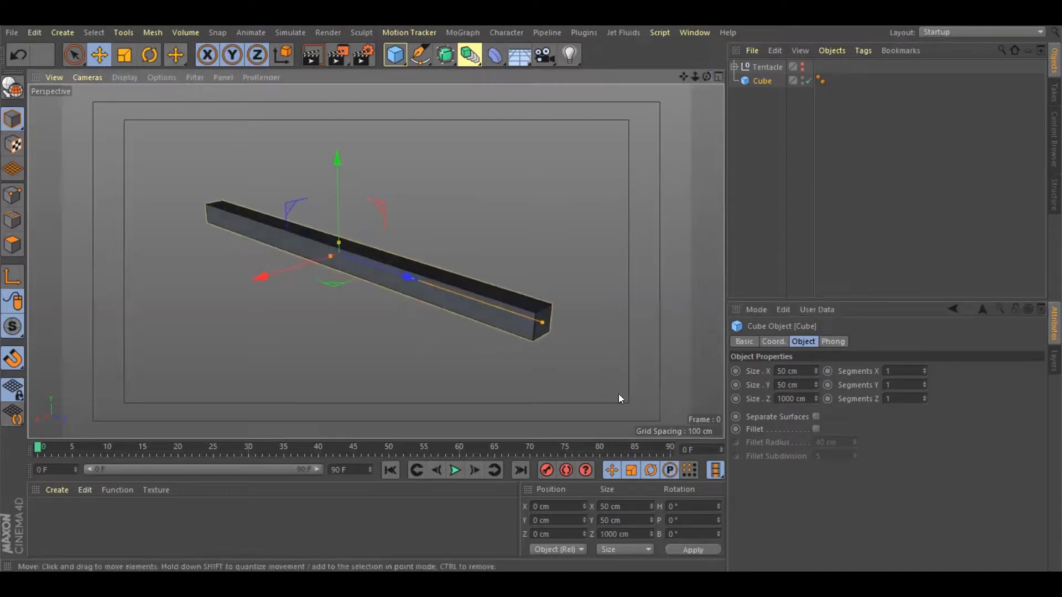
left_click(114, 80)
left_click(132, 101)
left_click(131, 81)
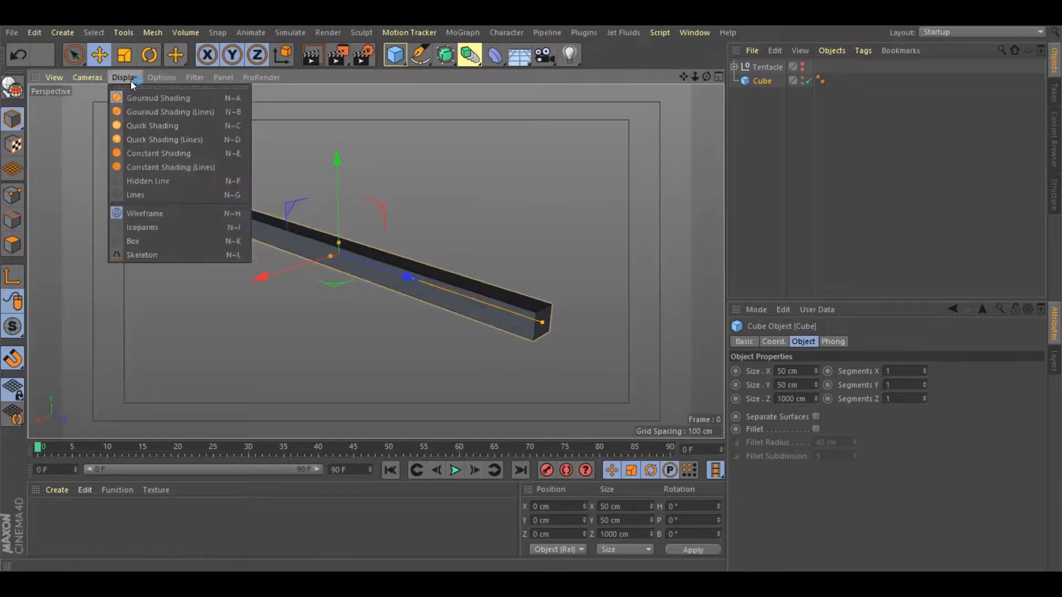
left_click(921, 439)
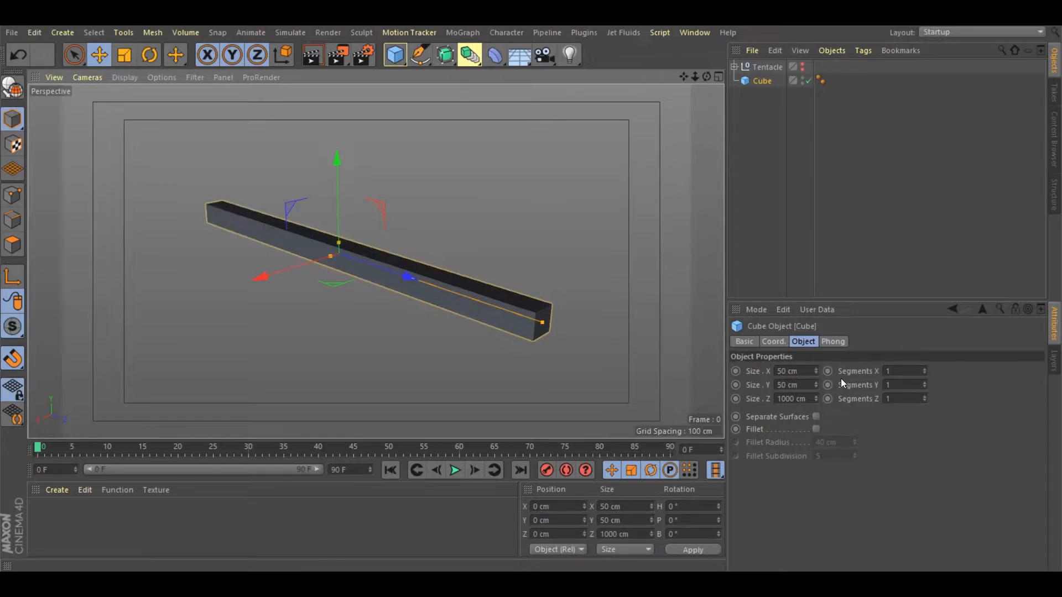
- Set the cube's segments to 2 in X, 2 in Y and 10 in Z
double_click(895, 372)
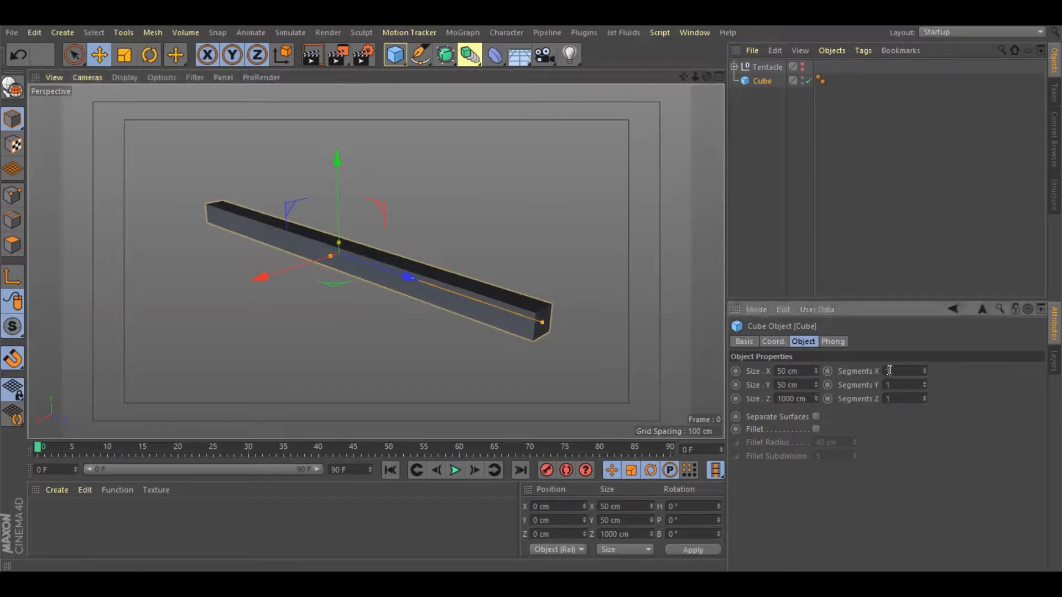
type("2")
key("Return")
double_click(915, 385)
type("2")
key("Return")
double_click(915, 398)
type("10")
key("Return")
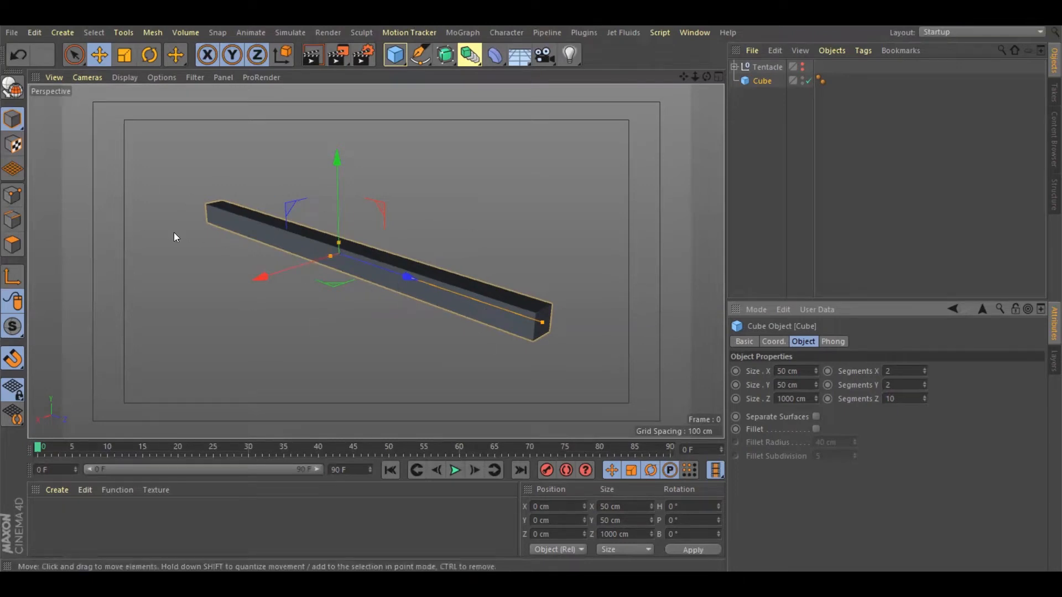
- Switch the viewport display to Gouraud Shading (Lines) so the cube's segments are drawn
left_click(128, 79)
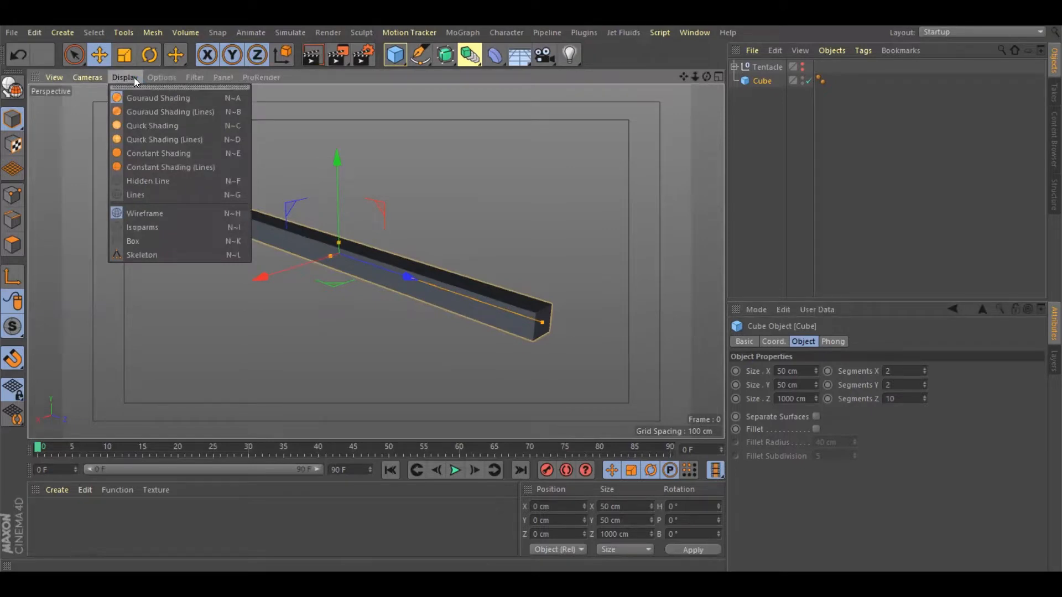
left_click(170, 113)
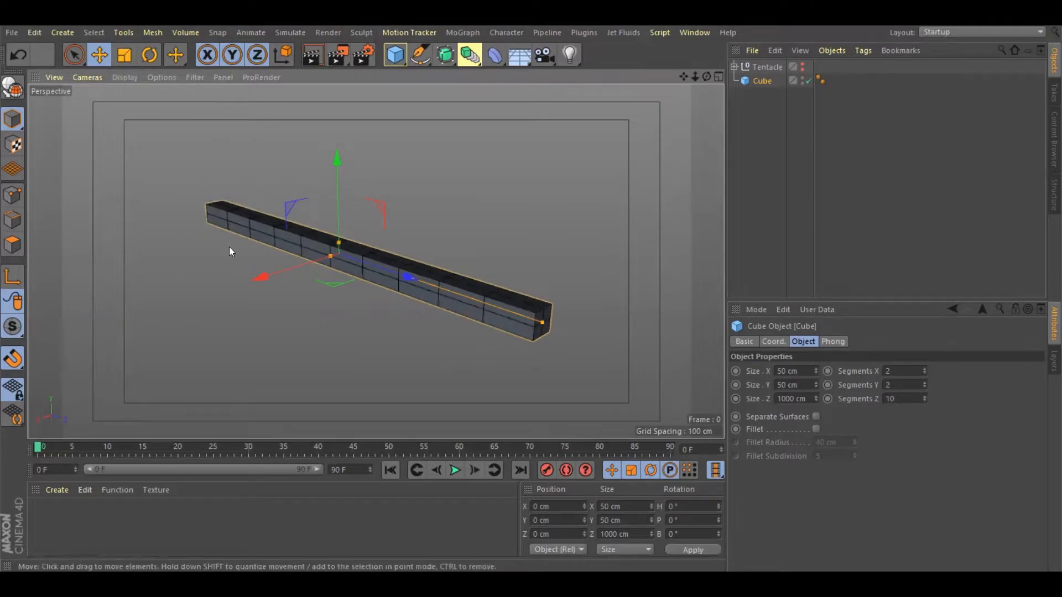
mouse_move(706, 76)
left_mouse_down()
mouse_move(674, 78)
mouse_move(698, 75)
left_mouse_up()
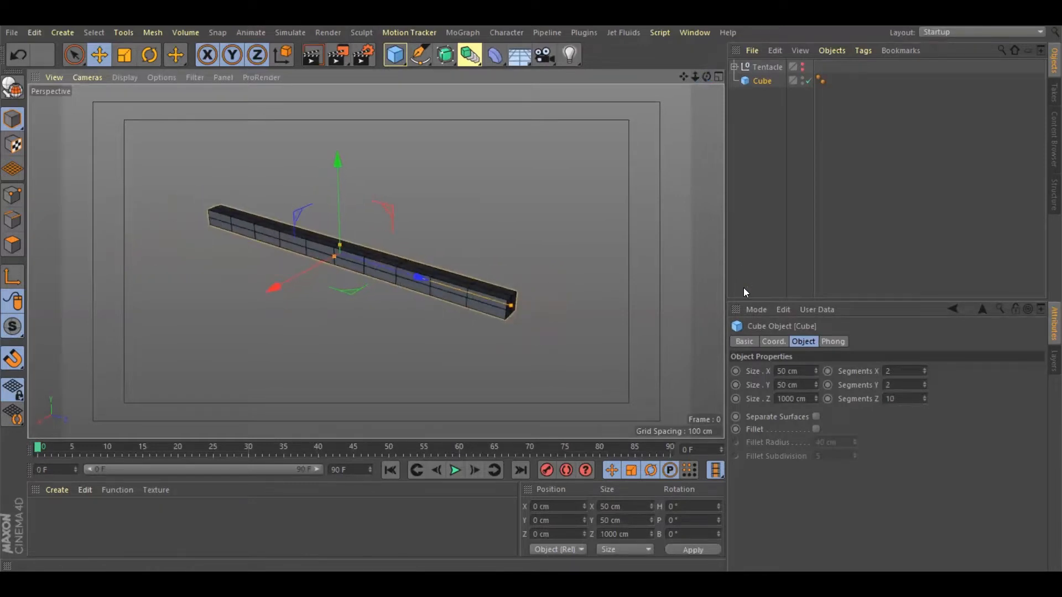
left_click_drag(695, 76, 706, 75)
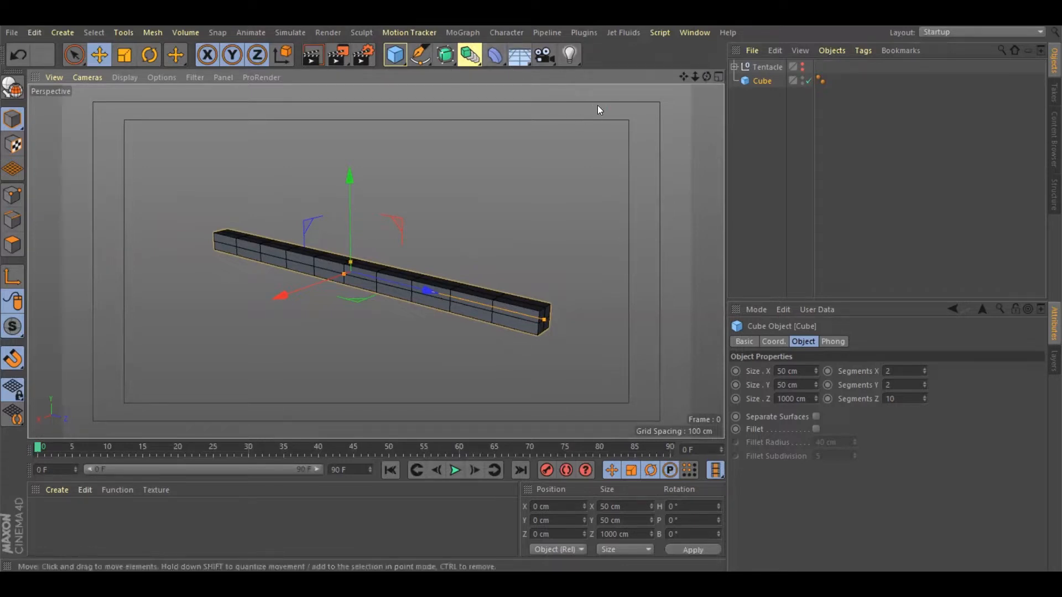
- Add a Taper deformer and make it a child of the cube
left_click(495, 55)
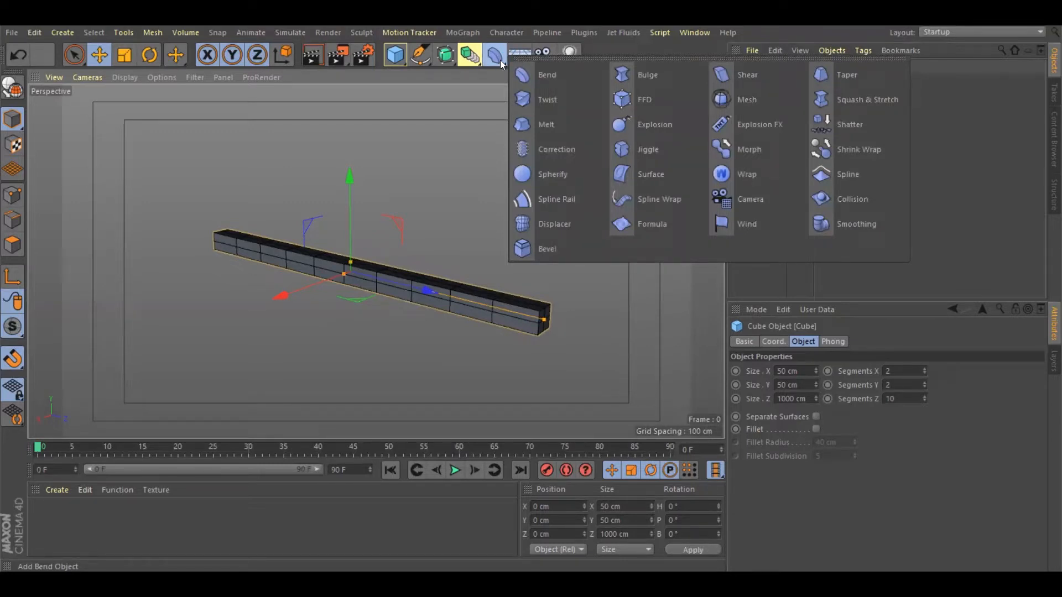
left_click(828, 75)
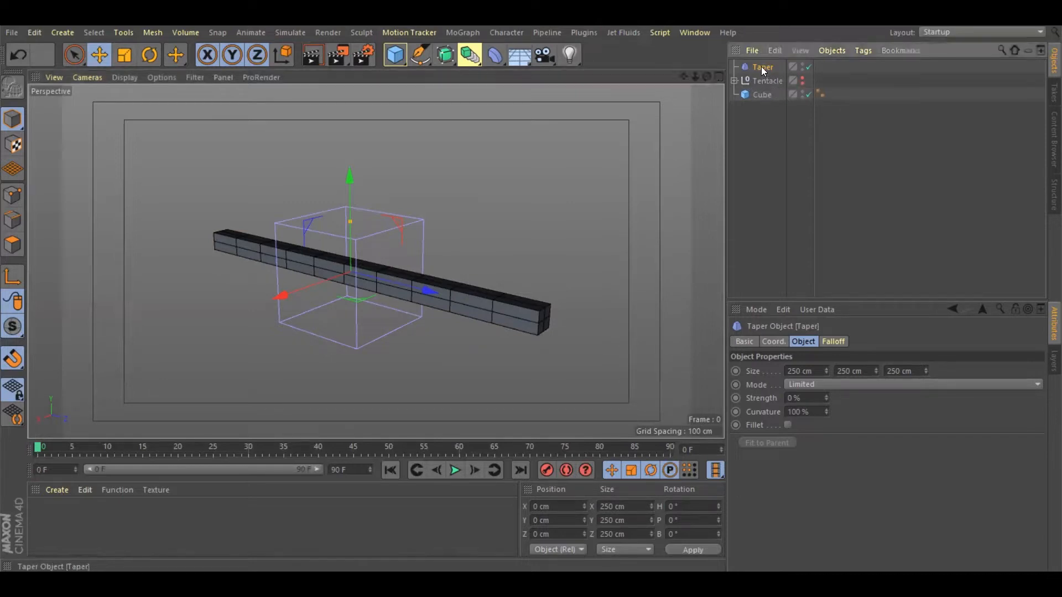
left_click_drag(763, 66, 780, 91)
left_click_drag(755, 96, 756, 98)
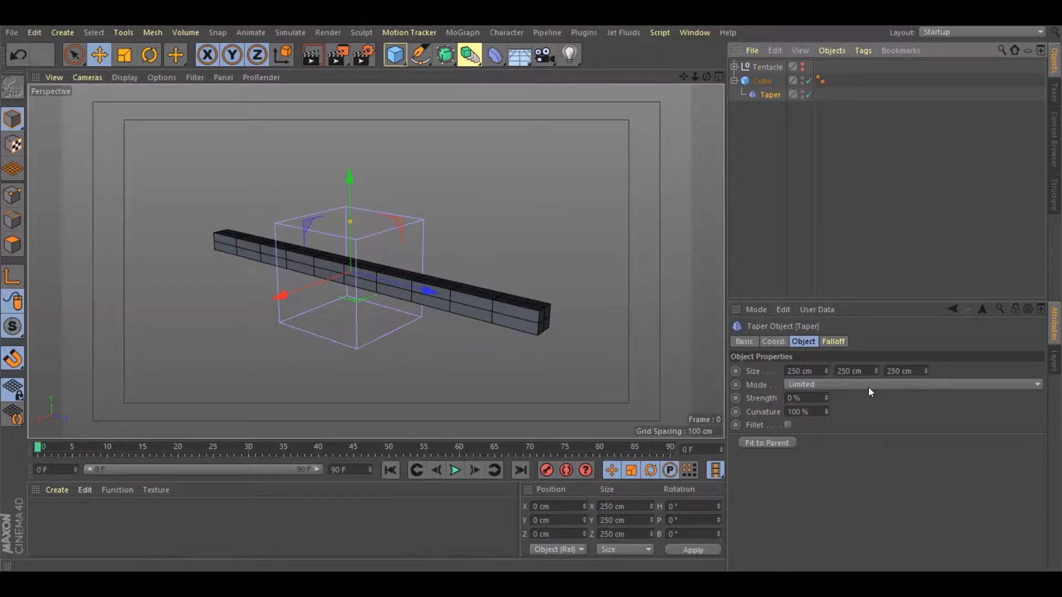
- Fit the Taper deformer to its parent cube and raise its strength to 39%
left_click(772, 444)
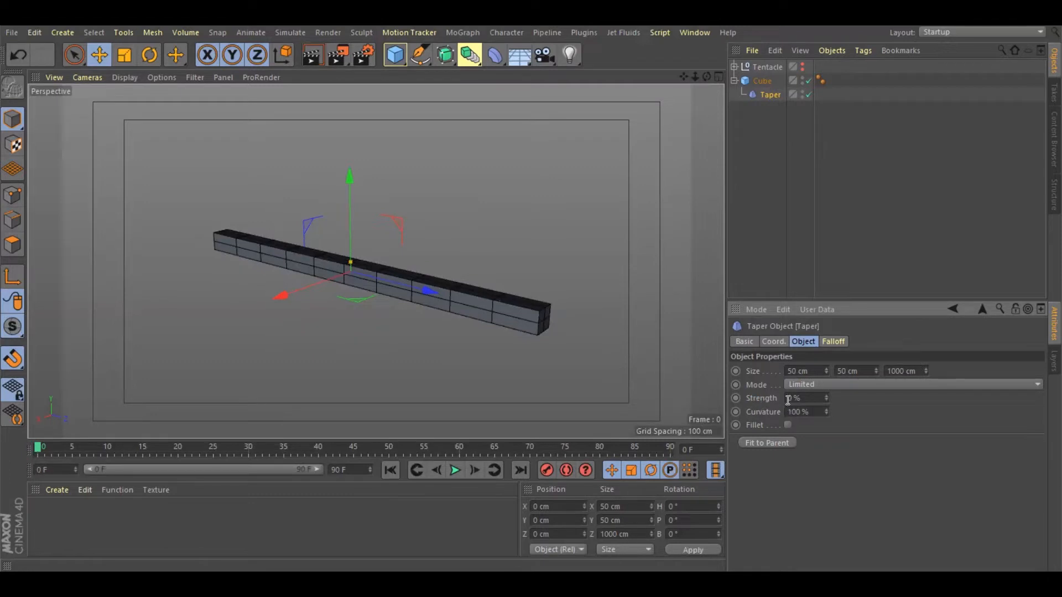
left_click_drag(826, 398, 826, 381)
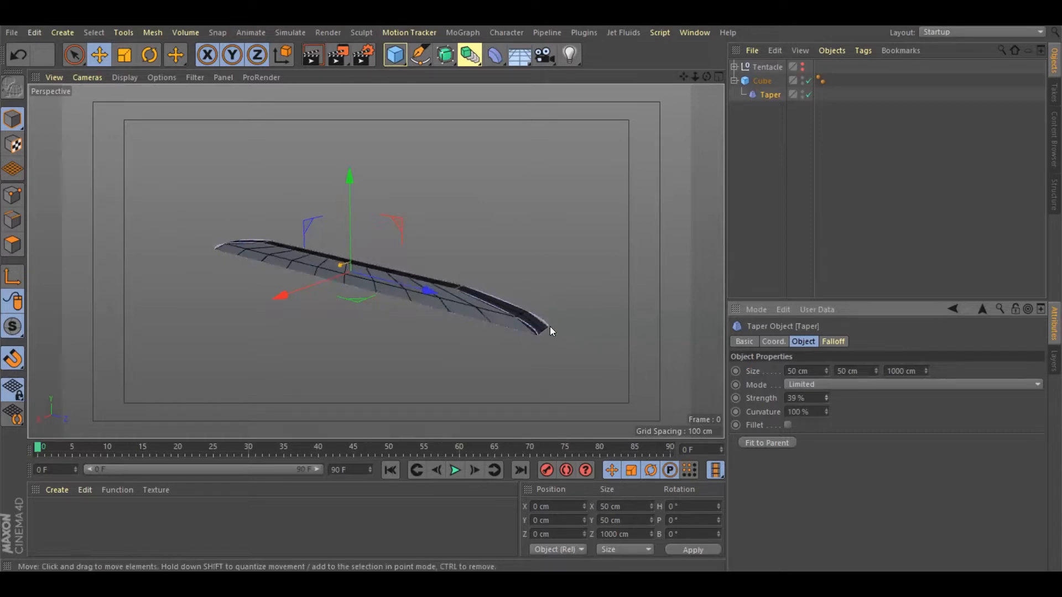
left_click_drag(533, 339, 769, 99, "alt")
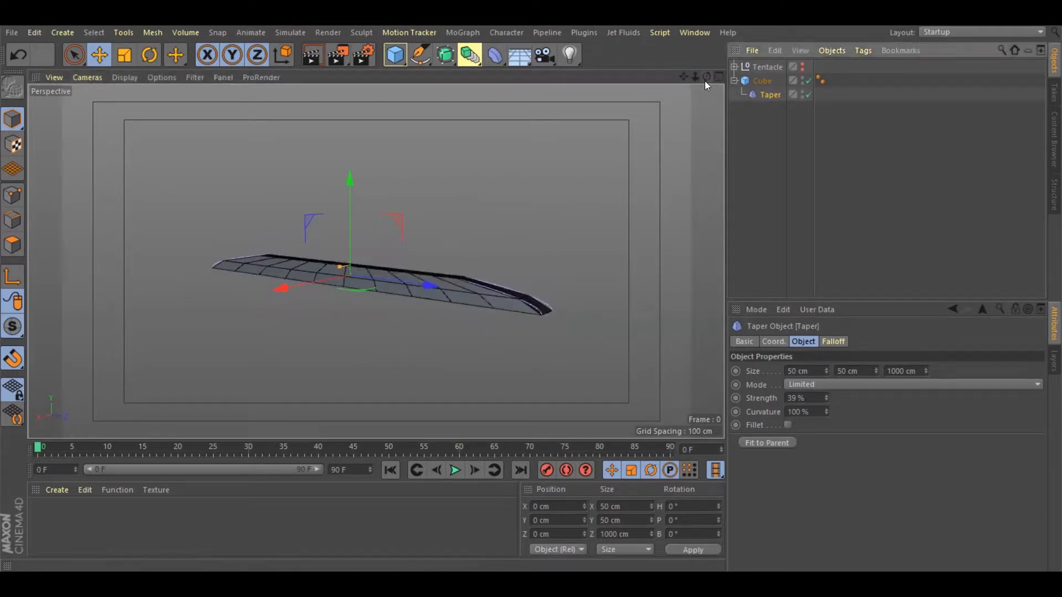
left_click_drag(707, 76, 736, 83)
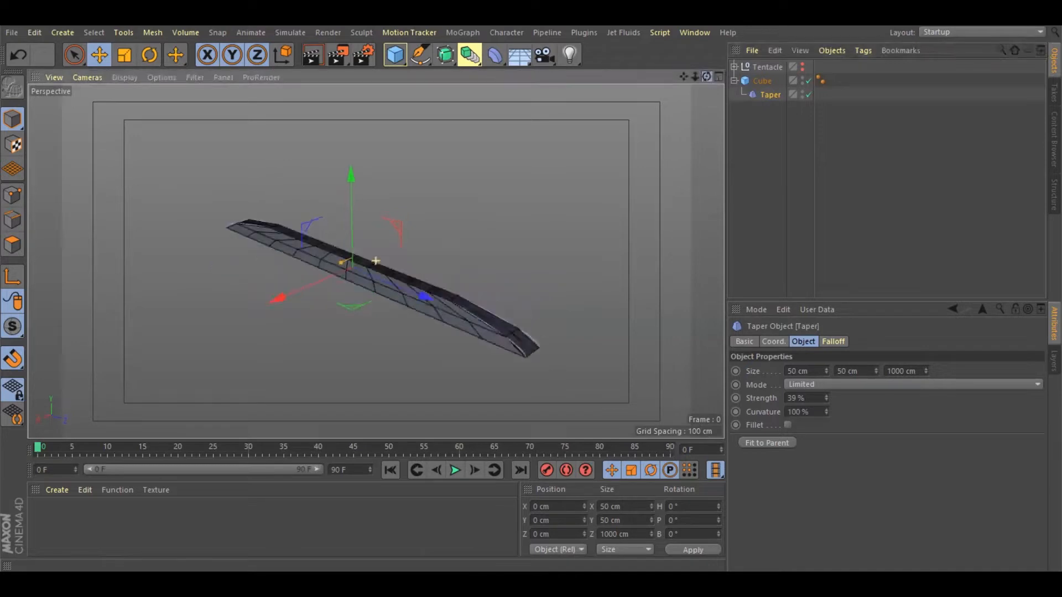
- Set the Taper's pitch rotation (R.P) to -90° and fit the deformer to its parent cube again
left_click(778, 341)
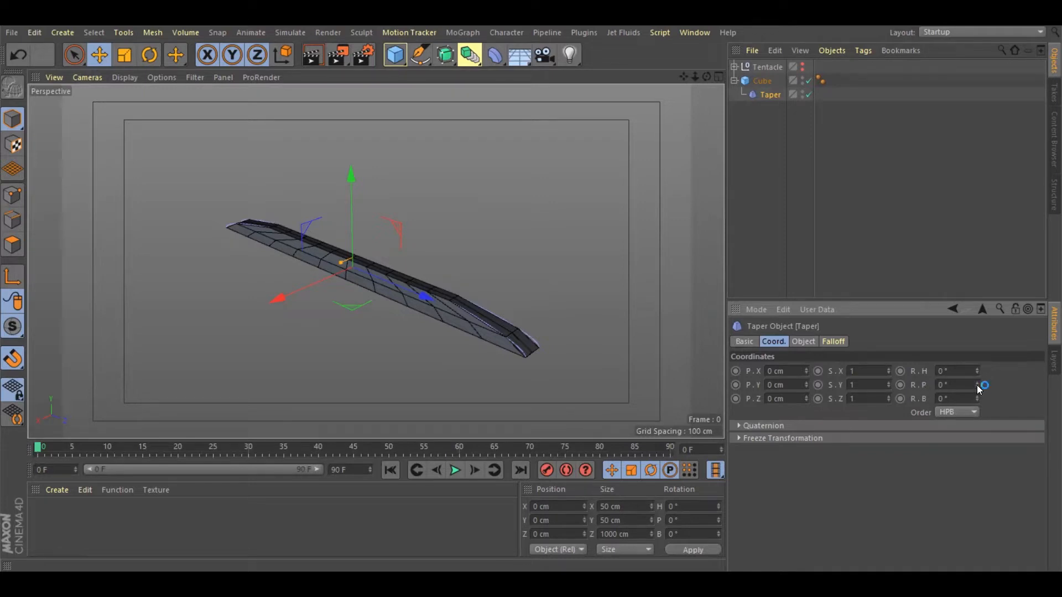
left_click_drag(977, 385, 911, 387)
type("-90")
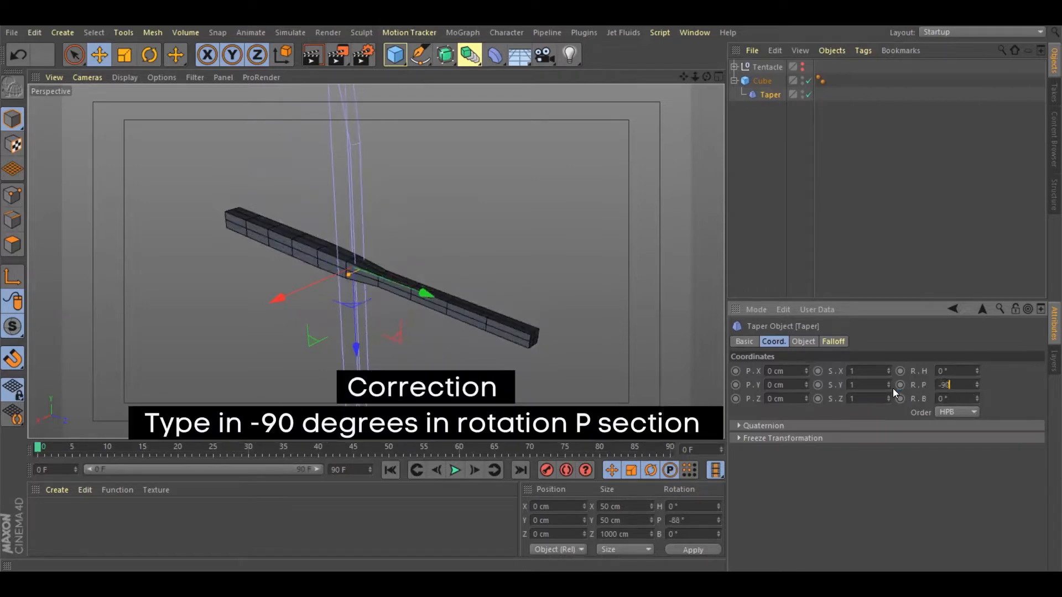
key("Return")
left_click_drag(705, 79, 676, 77)
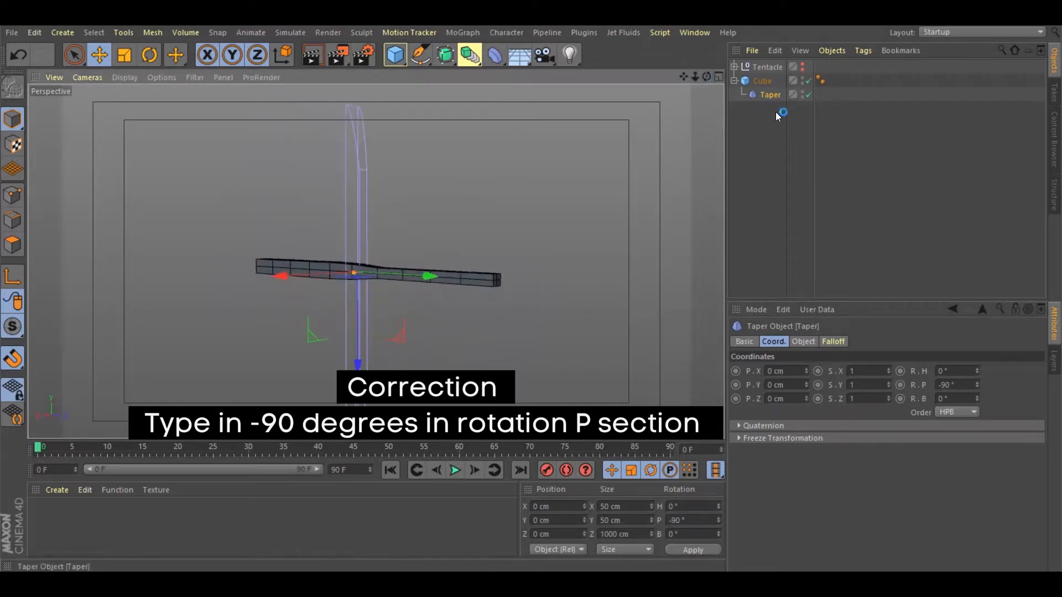
left_click(810, 342)
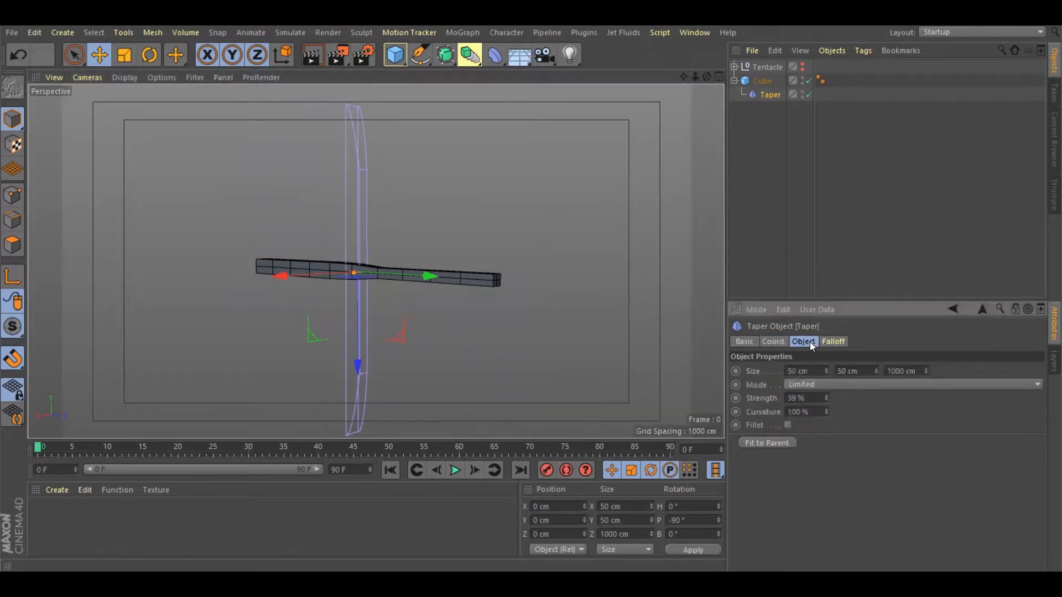
left_click(772, 441)
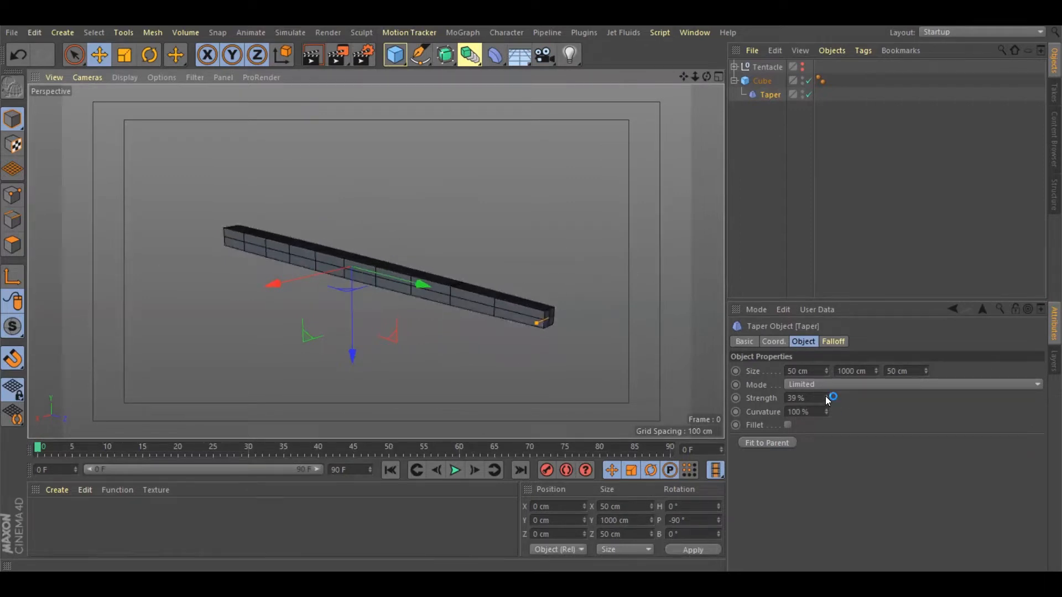
- Set the Taper's strength to 90%, and deselect and collapse the cube's hierarchy
left_click_drag(826, 397, 797, 411)
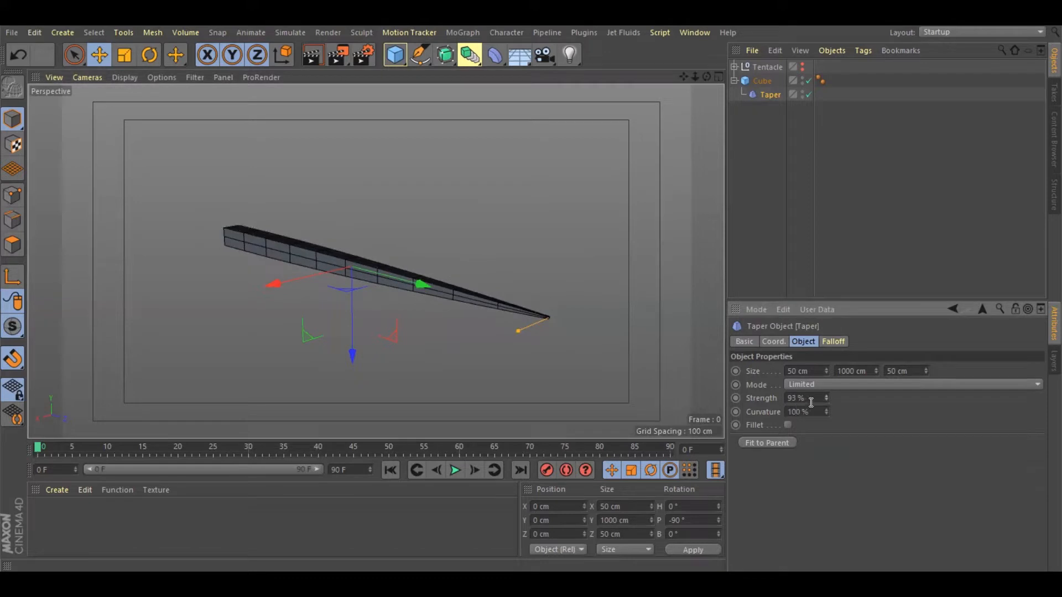
left_click(812, 398)
type("90")
key("Return")
left_click_drag(707, 77, 733, 76)
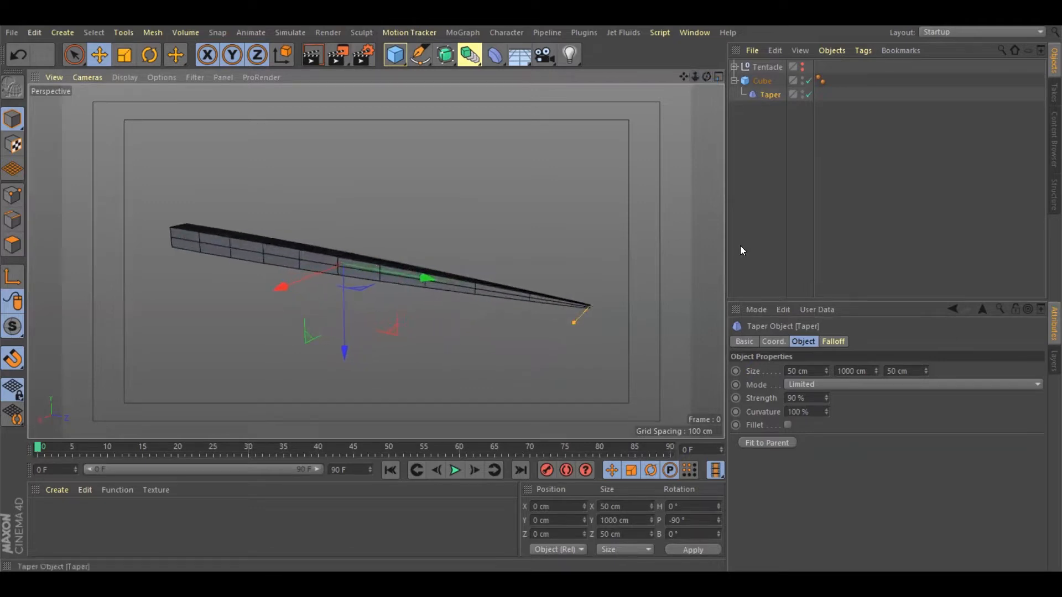
mouse_move(707, 76)
left_mouse_down()
mouse_move(719, 77)
mouse_move(707, 79)
left_mouse_up()
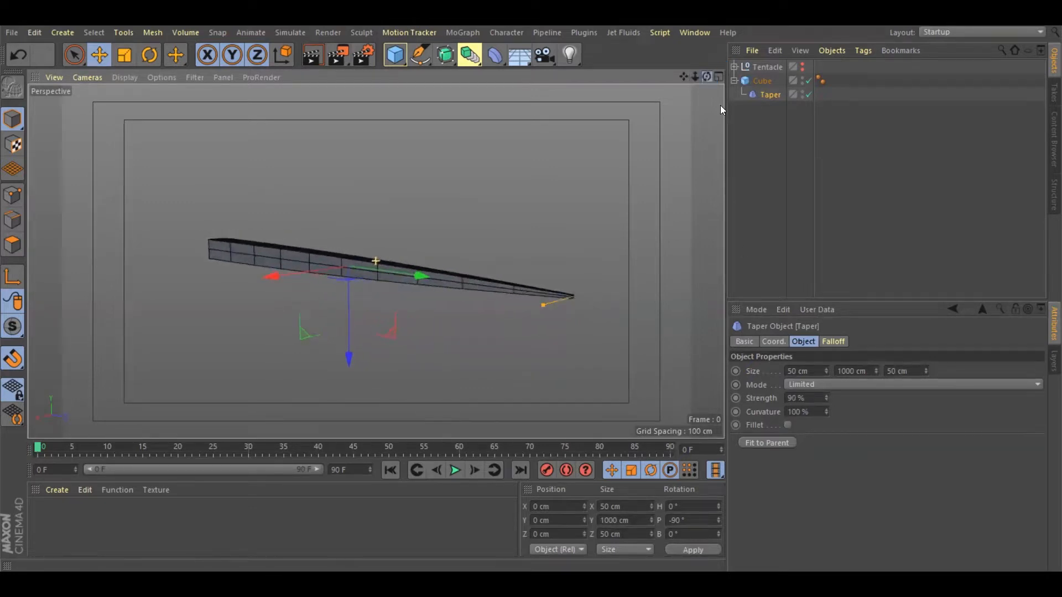
left_click(751, 151)
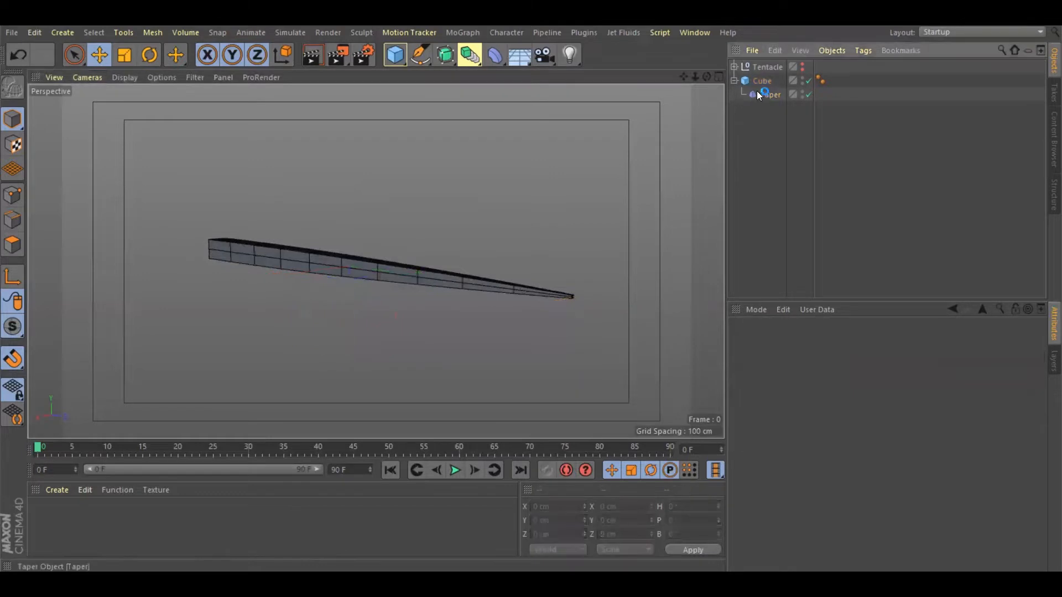
left_click(734, 81)
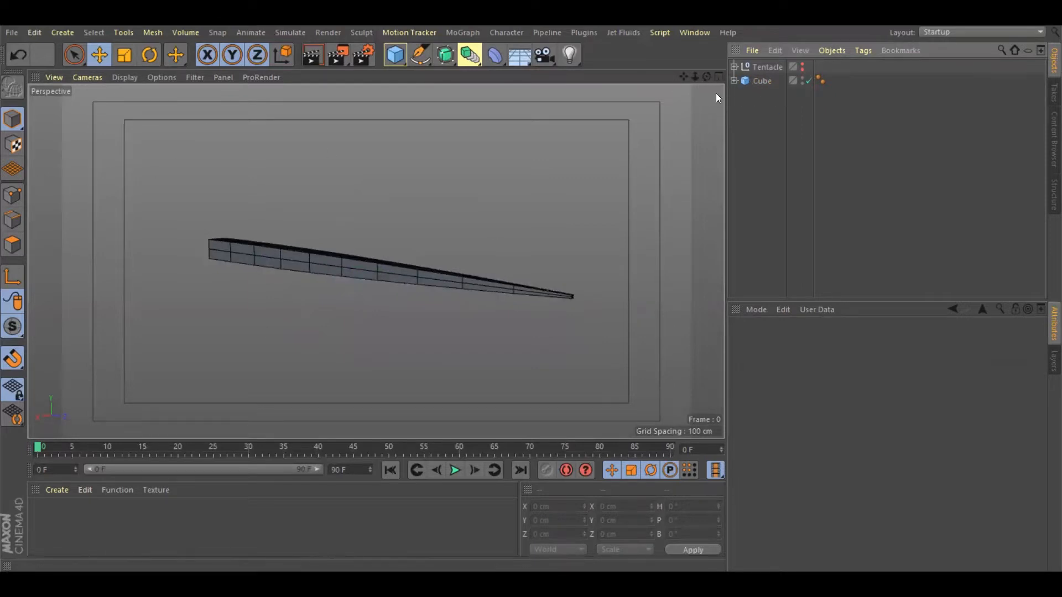
- Bake the tapered cube into a separate polygon object with Current State to Object
left_click(757, 82)
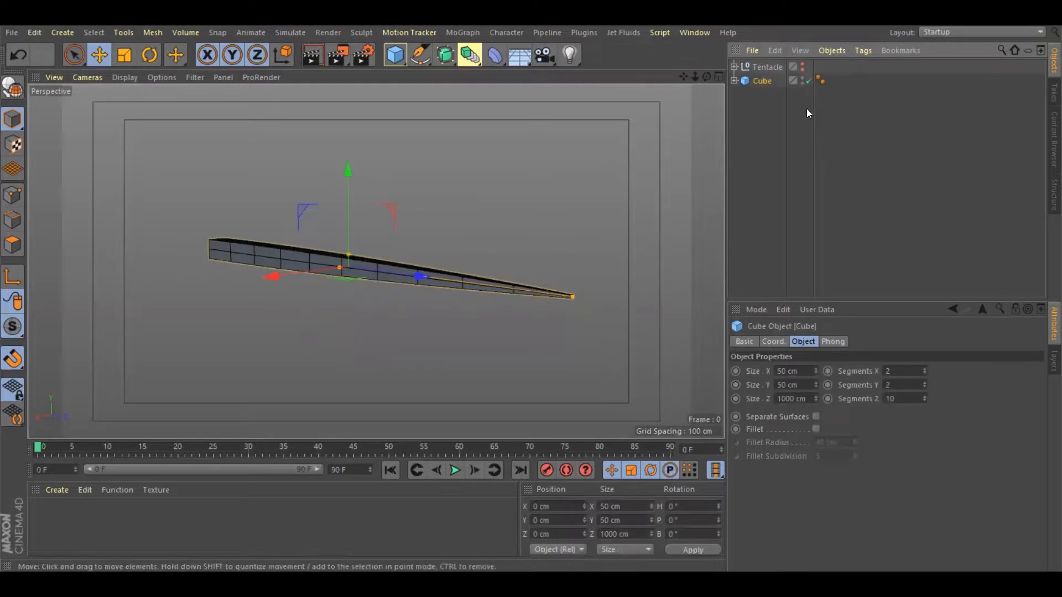
left_click_drag(709, 75, 698, 80)
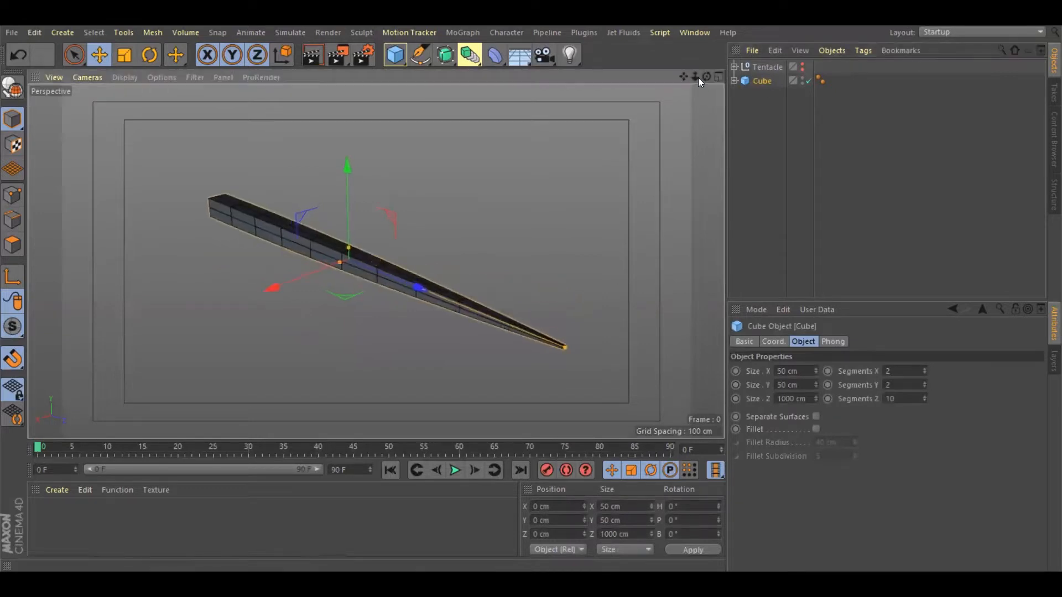
mouse_move(706, 76)
left_mouse_down()
mouse_move(696, 71)
mouse_move(711, 77)
left_mouse_up()
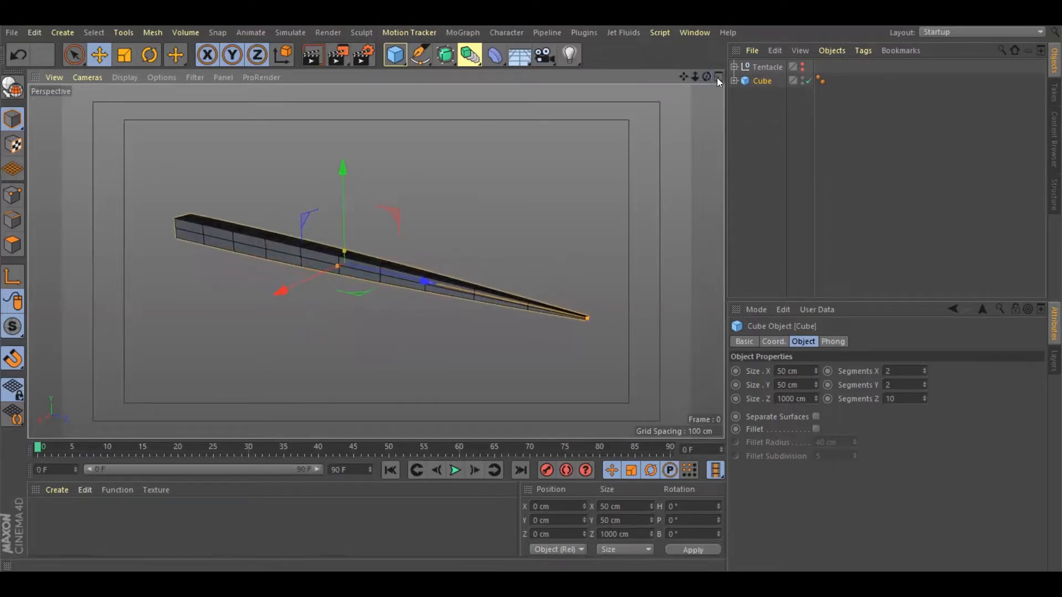
right_click(758, 83)
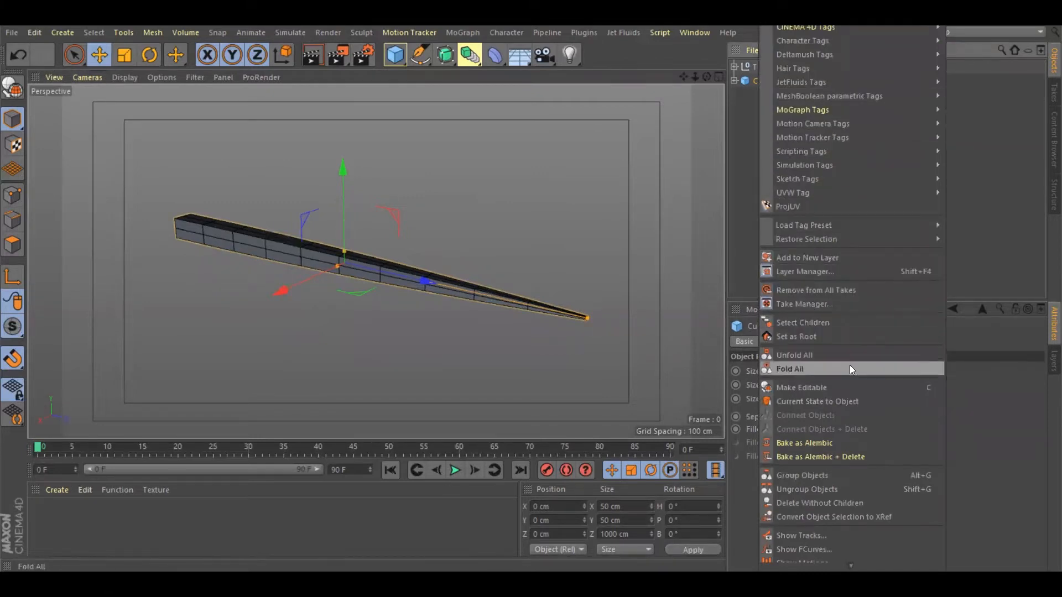
left_click(851, 401)
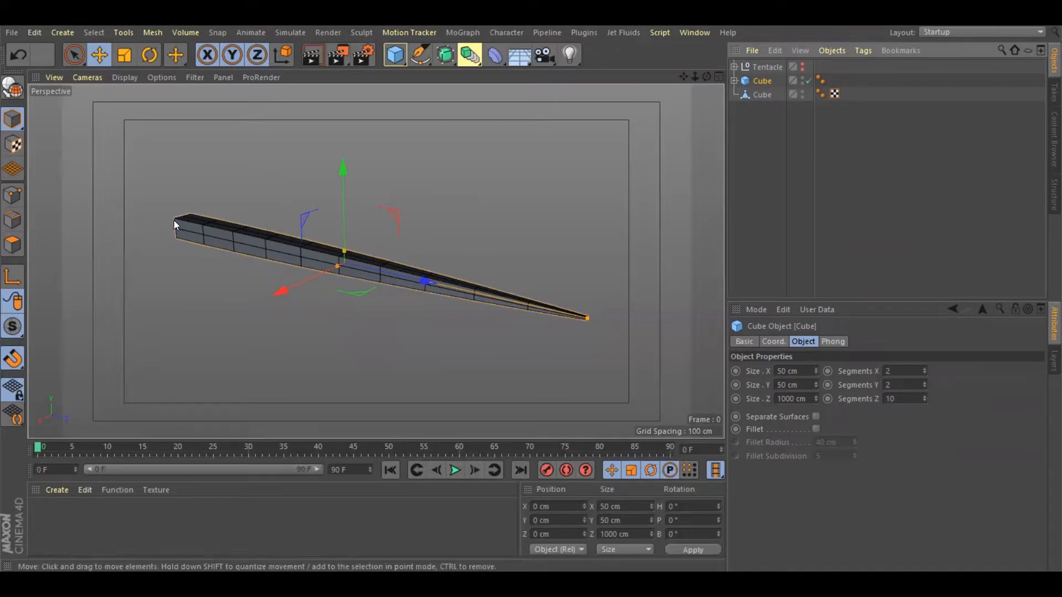
- Delete the original parametric cube together with its Taper deformer, keeping the baked polygon copy
left_click_drag(764, 87, 753, 87)
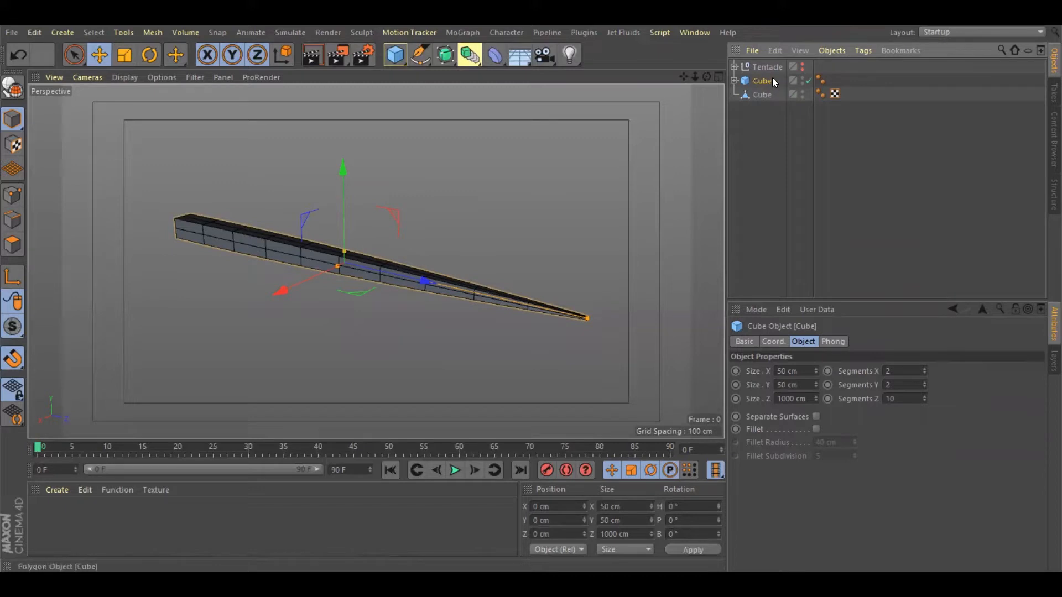
left_click(761, 94)
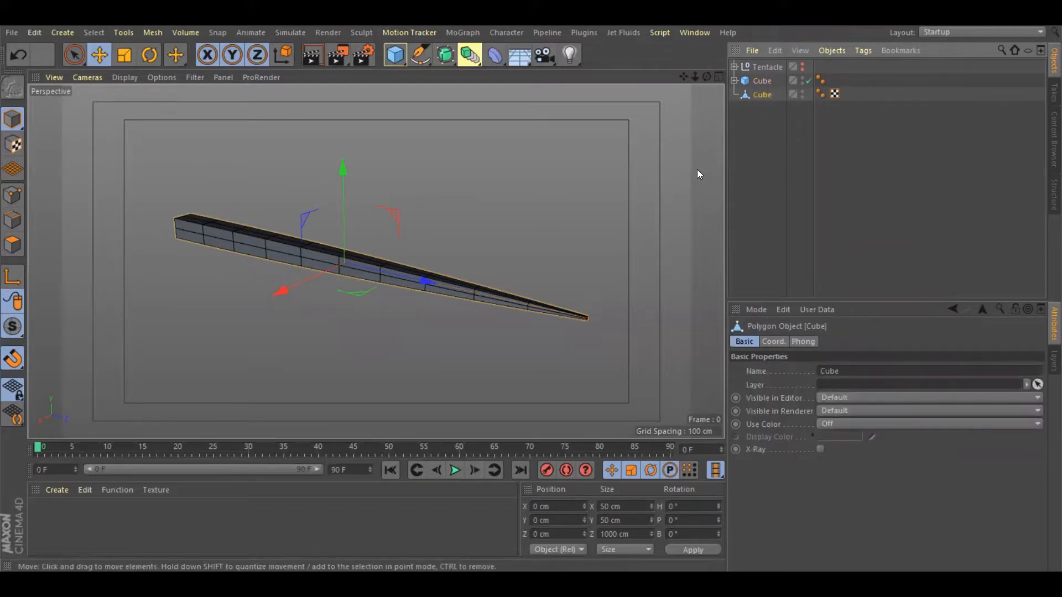
left_click(772, 83)
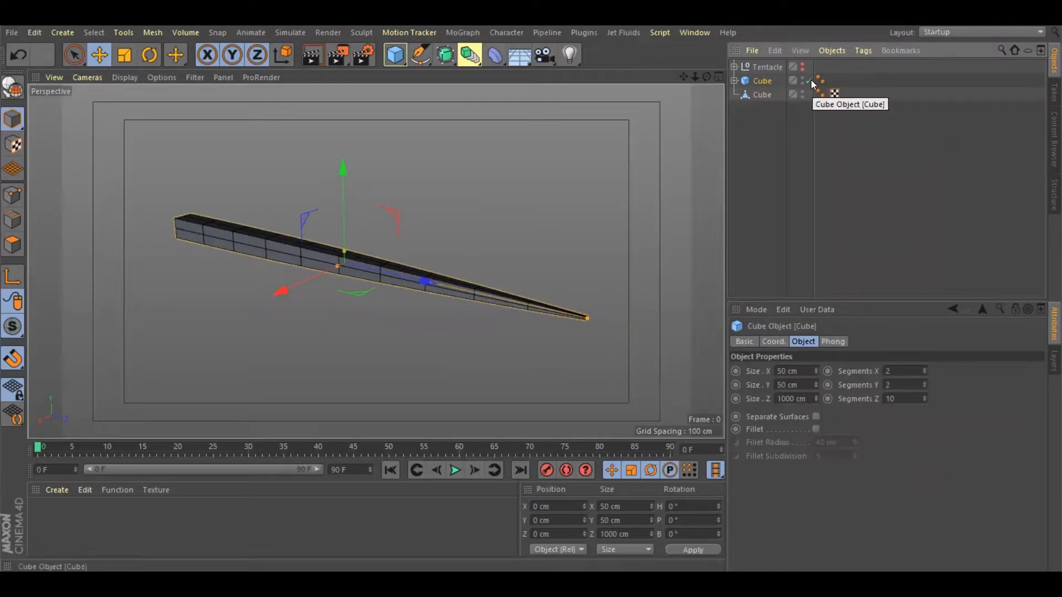
key("Delete")
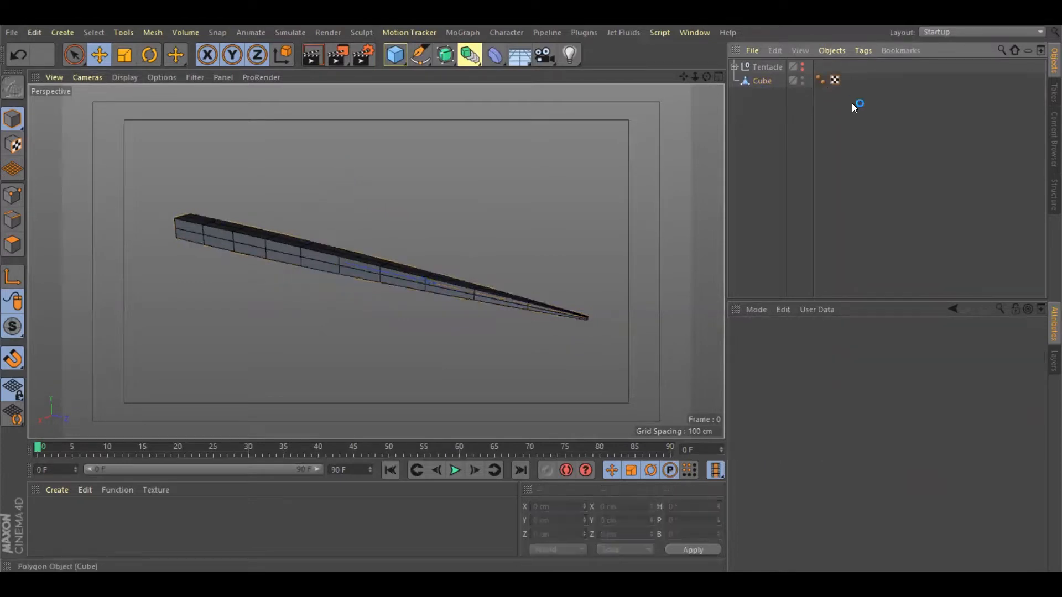
- Examine the baked cube's segments from several angles in polygon mode
left_click(764, 82)
left_click_drag(699, 79, 61, 236)
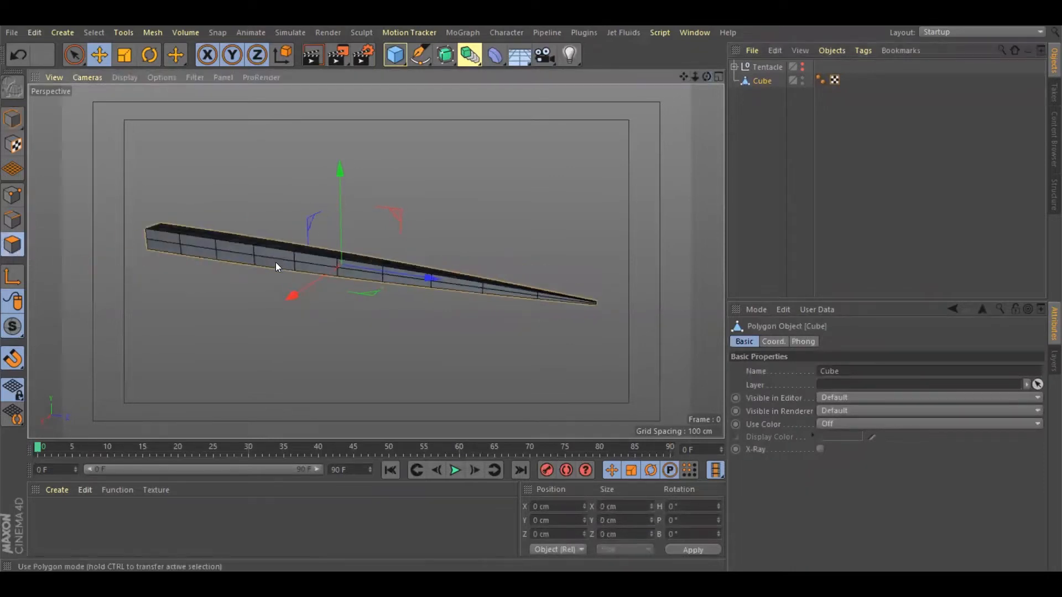
left_click(17, 245)
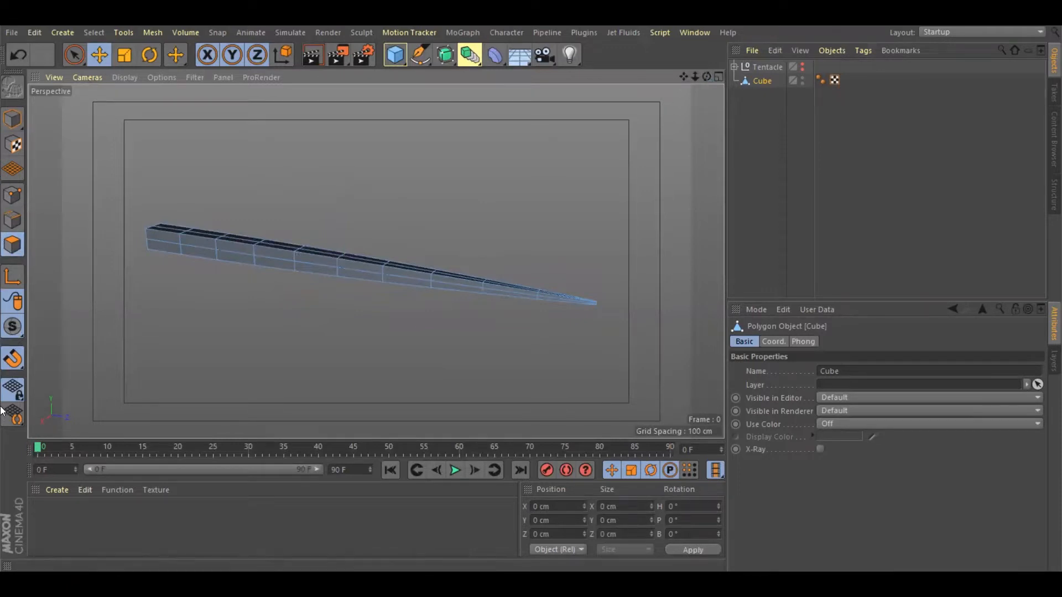
mouse_move(706, 76)
left_mouse_down()
mouse_move(680, 106)
mouse_move(683, 89)
mouse_move(677, 103)
mouse_move(707, 78)
mouse_move(696, 68)
mouse_move(705, 74)
left_mouse_up()
key("ctrl+shift+z")
key("ctrl+shift+z")
key("ctrl+shift+z")
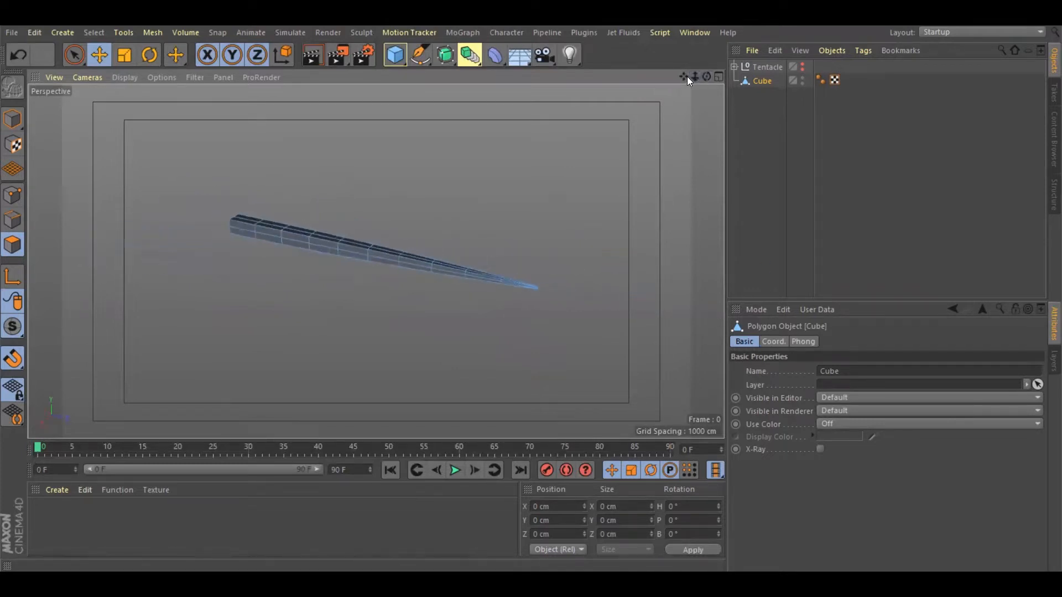
key("ctrl+shift+z")
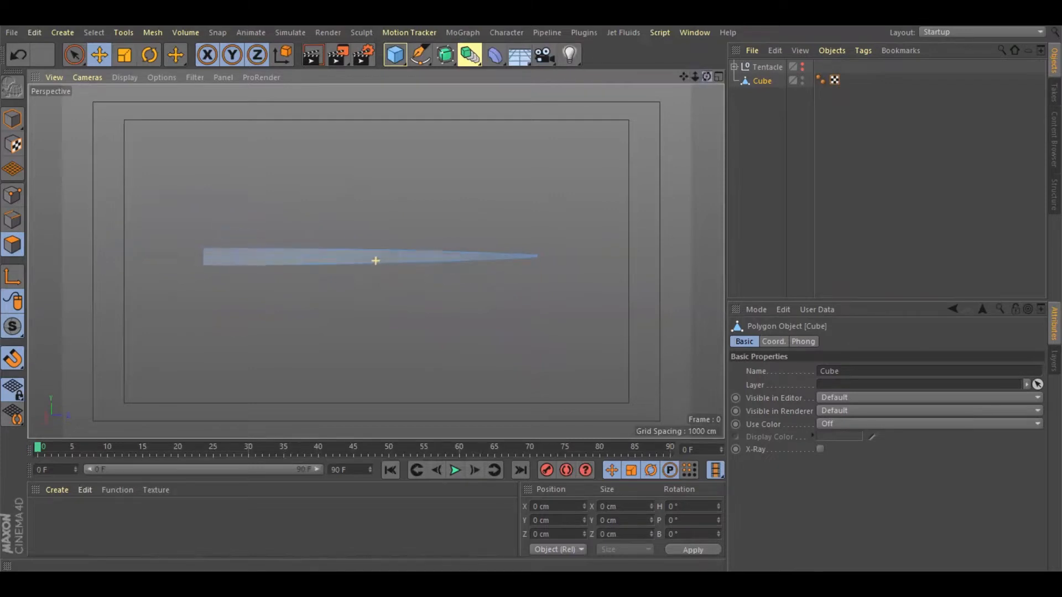
key("ctrl+shift+z")
key("ctrl+shift+z")
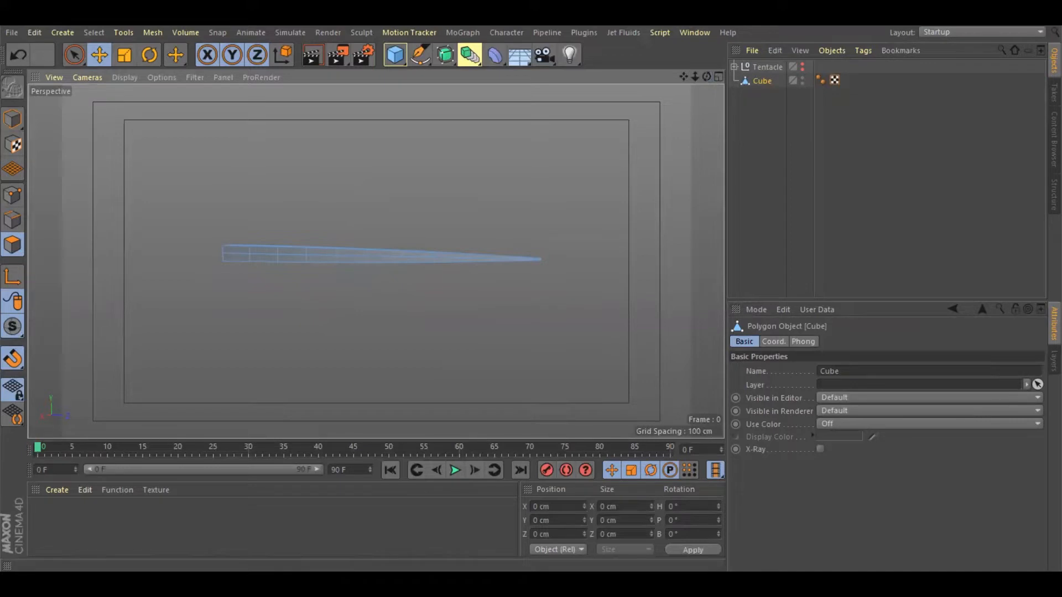
left_click_drag(706, 76, 686, 89)
left_click_drag(694, 76, 724, 63)
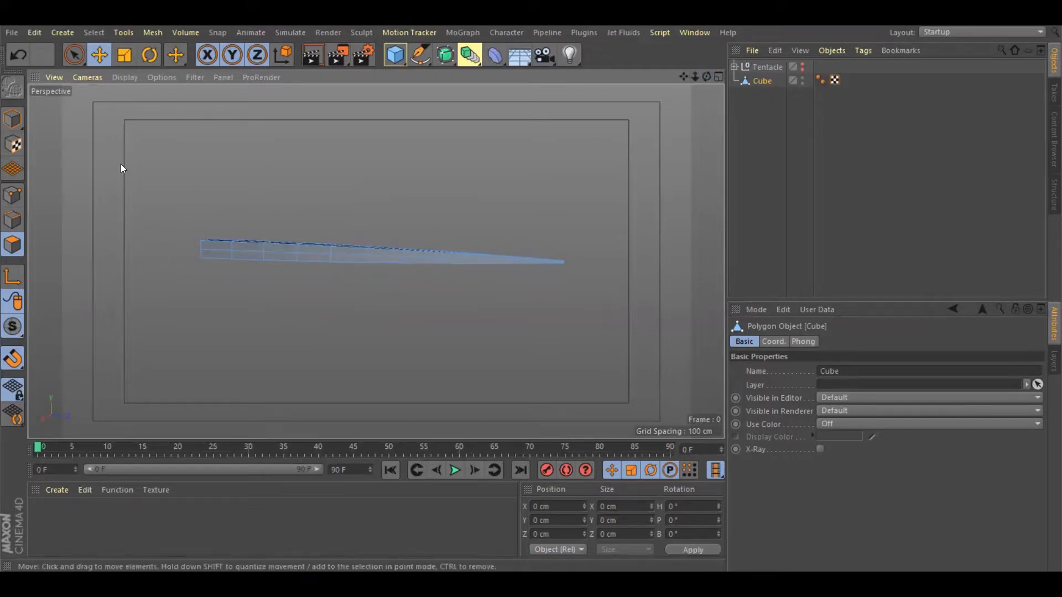
mouse_move(706, 76)
left_mouse_down()
mouse_move(679, 104)
mouse_move(707, 76)
left_mouse_up()
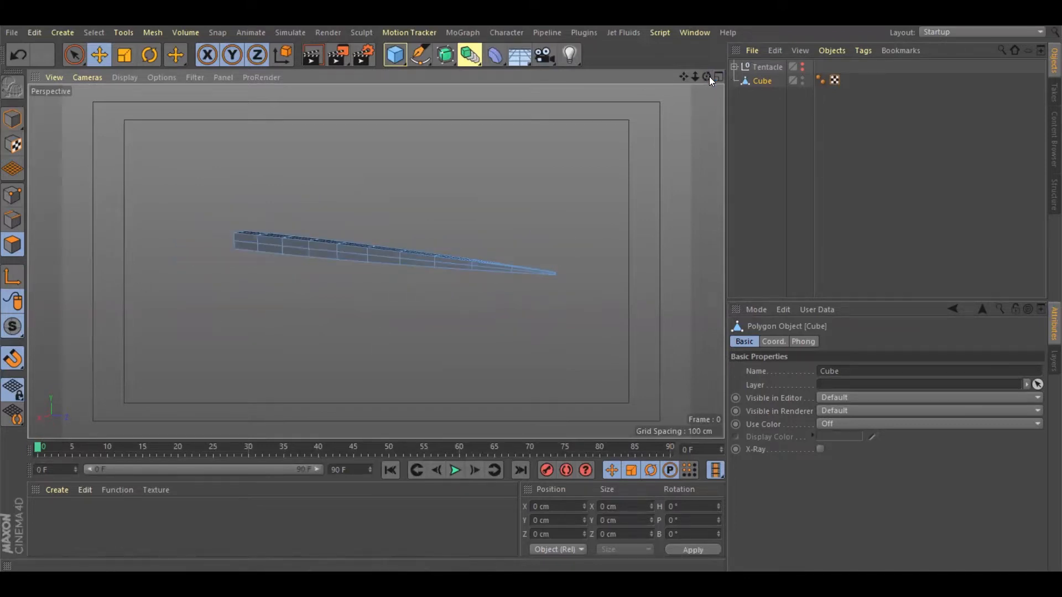
left_click_drag(707, 76, 687, 79)
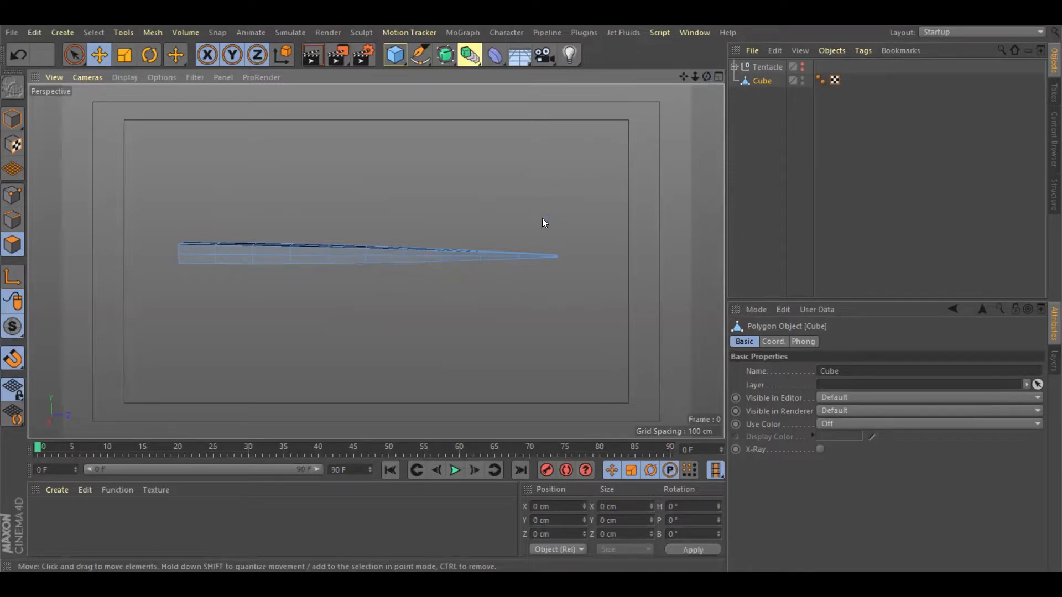
- Show the mesh full-size in the Right view and switch back to Model mode
left_click(718, 77)
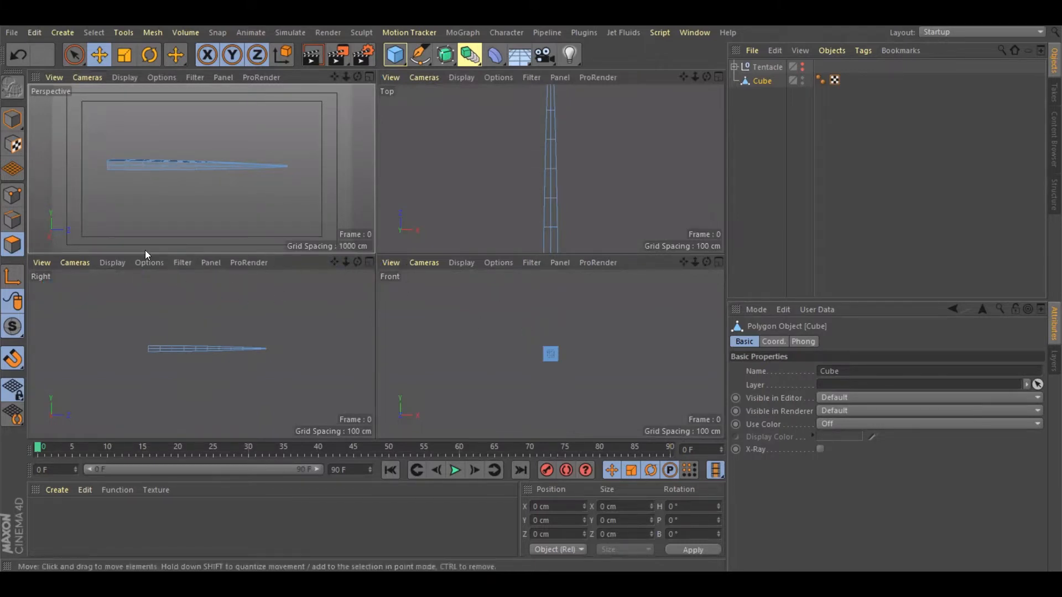
left_click(369, 263)
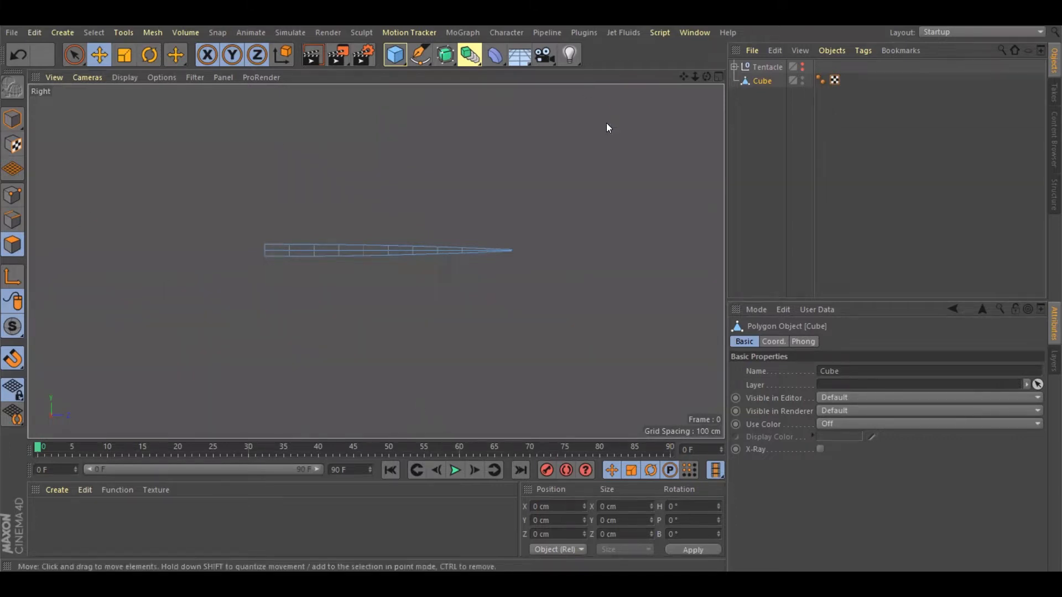
left_click_drag(695, 77, 670, 79)
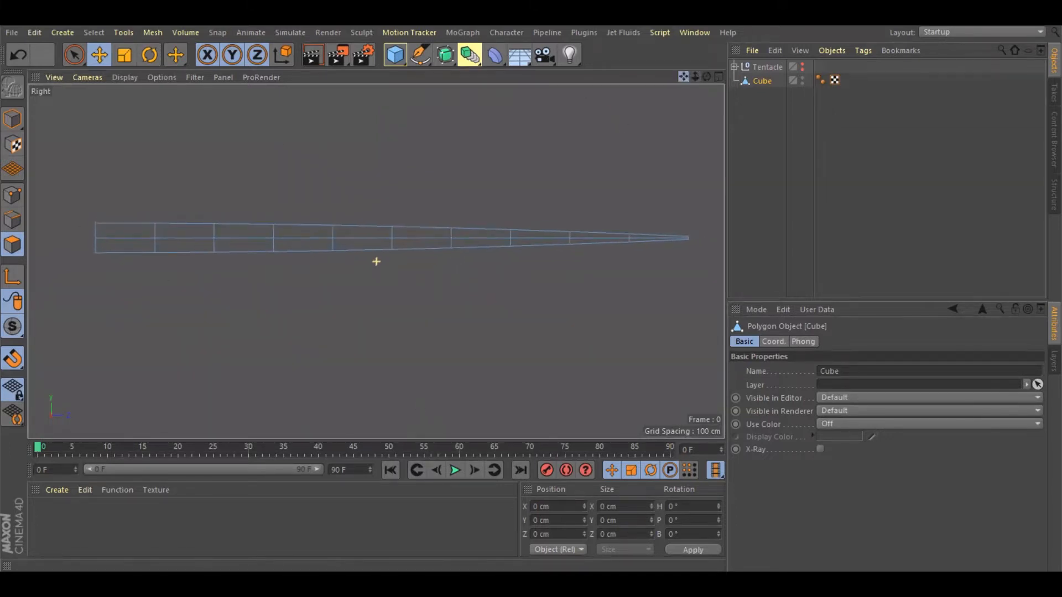
left_click(17, 123)
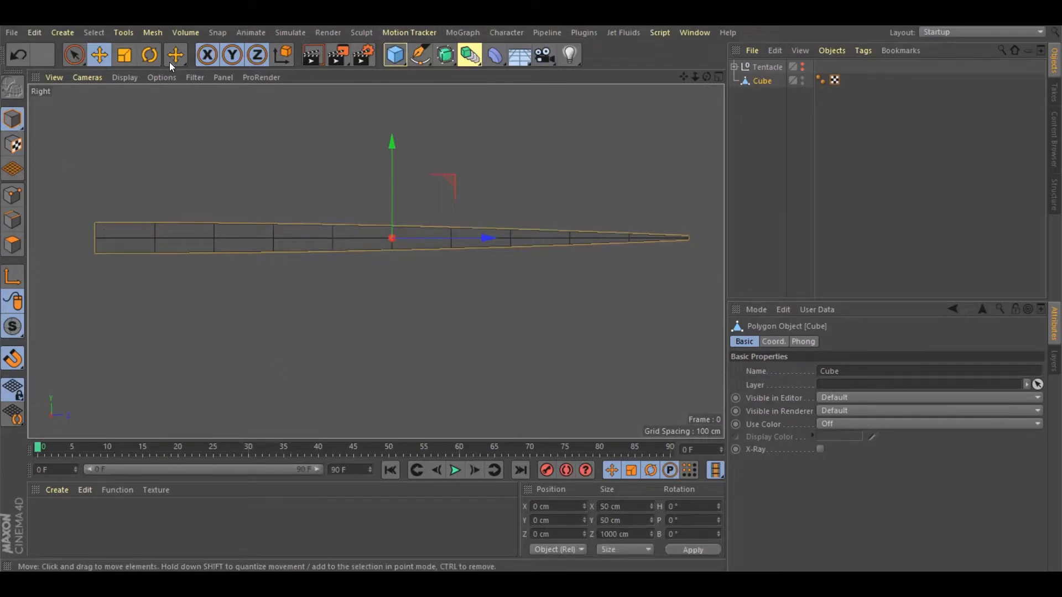
- Activate the Joint Tool and enable snapping with Vertex Snap and Polygon Snap active
left_click(503, 35)
mouse_move(522, 53)
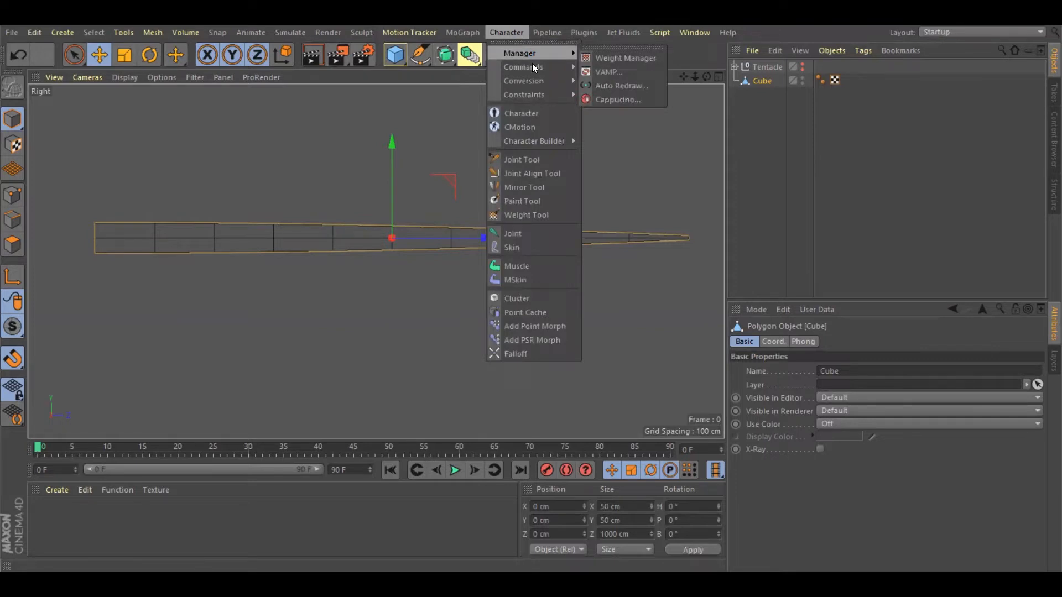
left_click(535, 160)
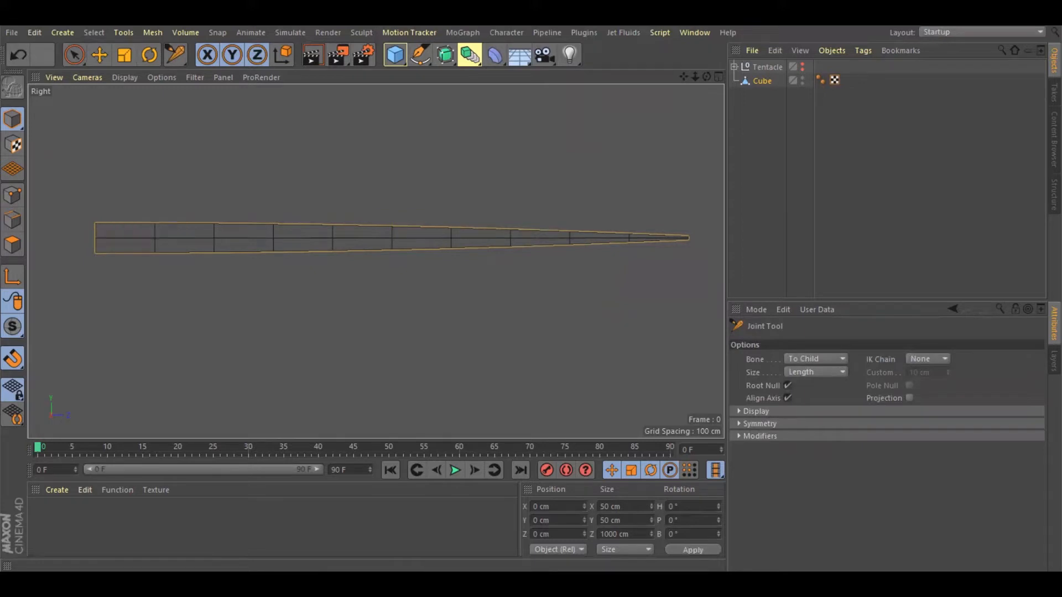
left_click(8, 359)
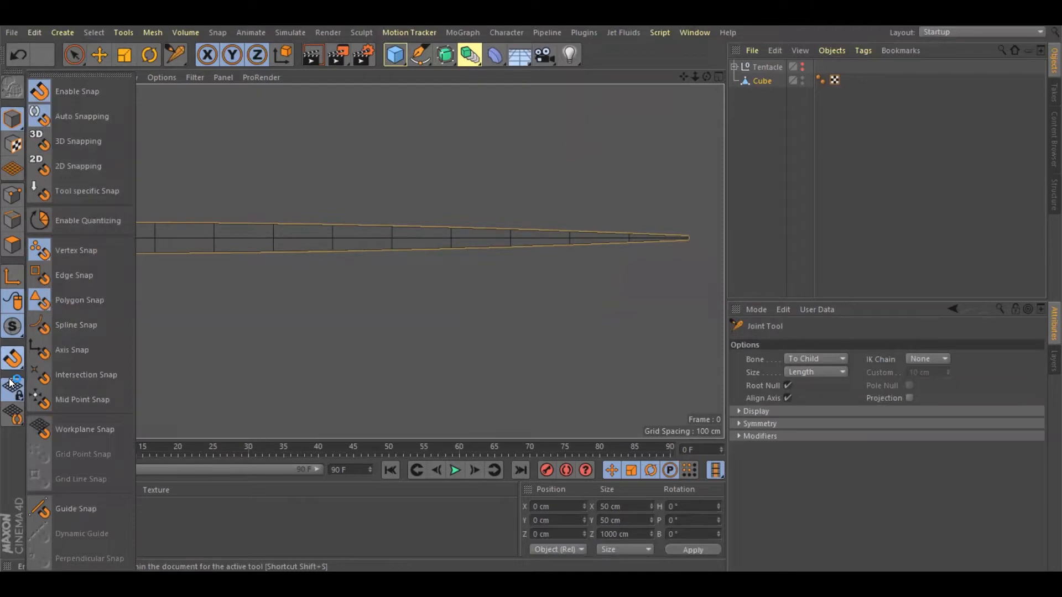
left_click(14, 382)
left_click(10, 359)
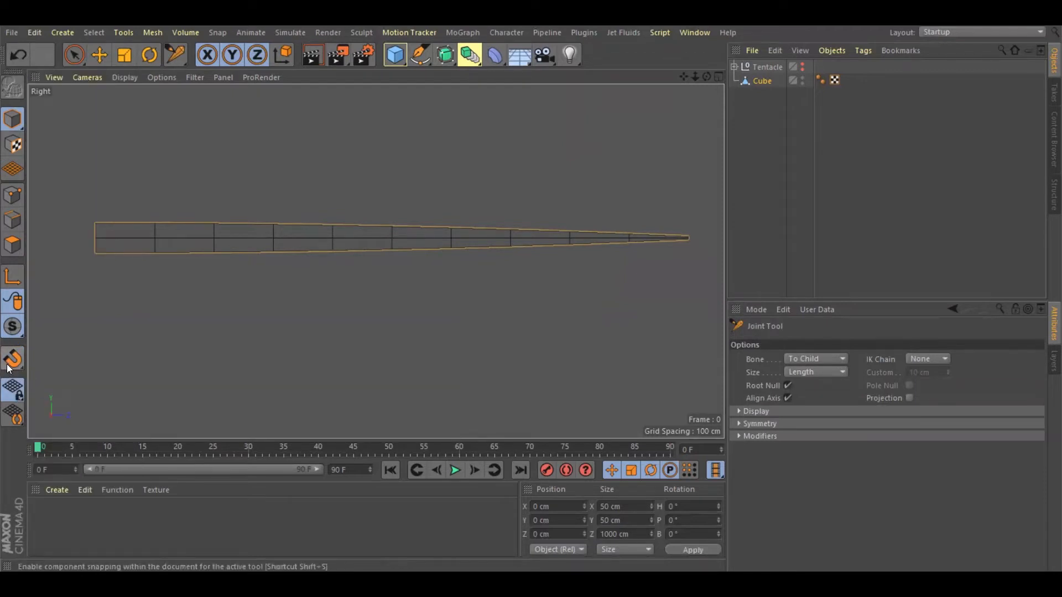
left_click(21, 367)
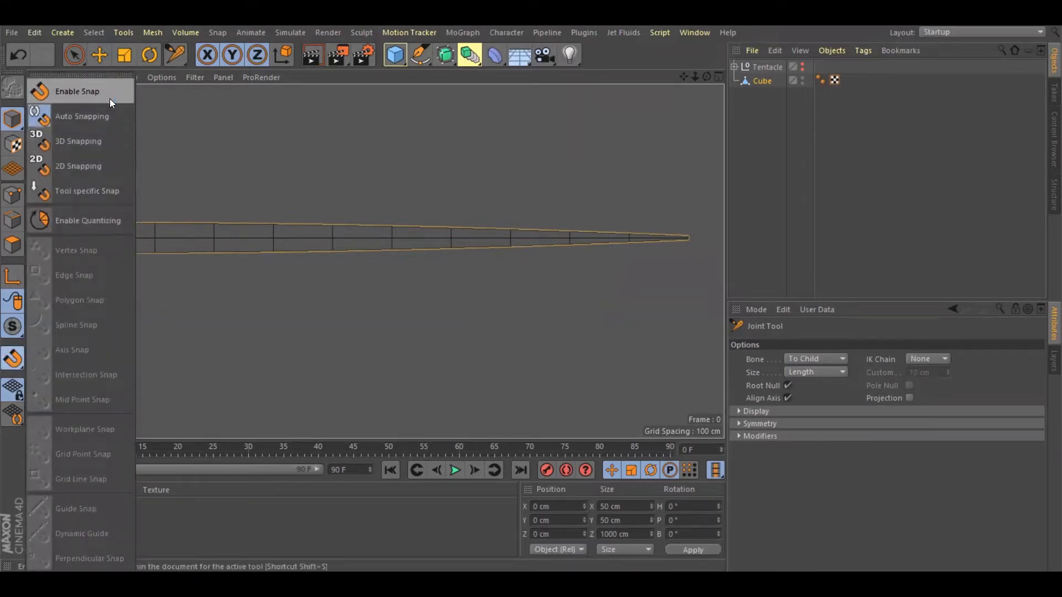
left_click(83, 92)
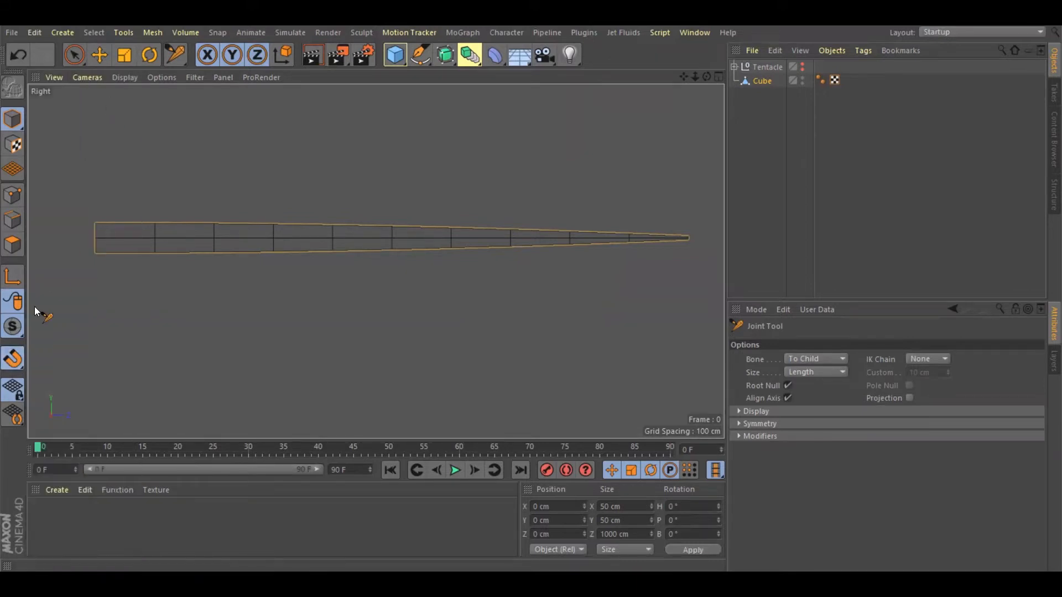
left_click(11, 362)
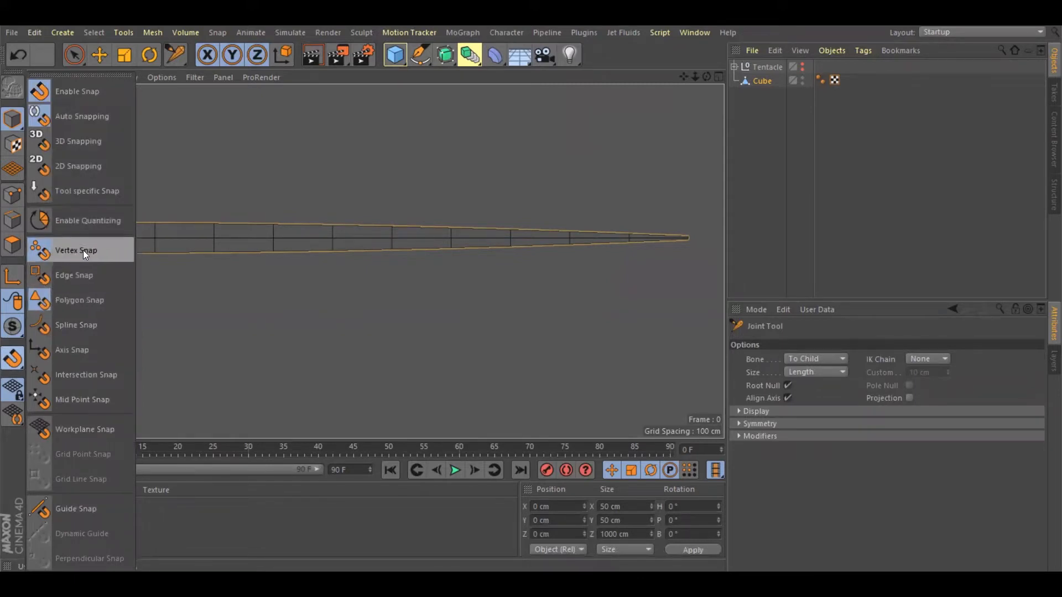
left_click(96, 302)
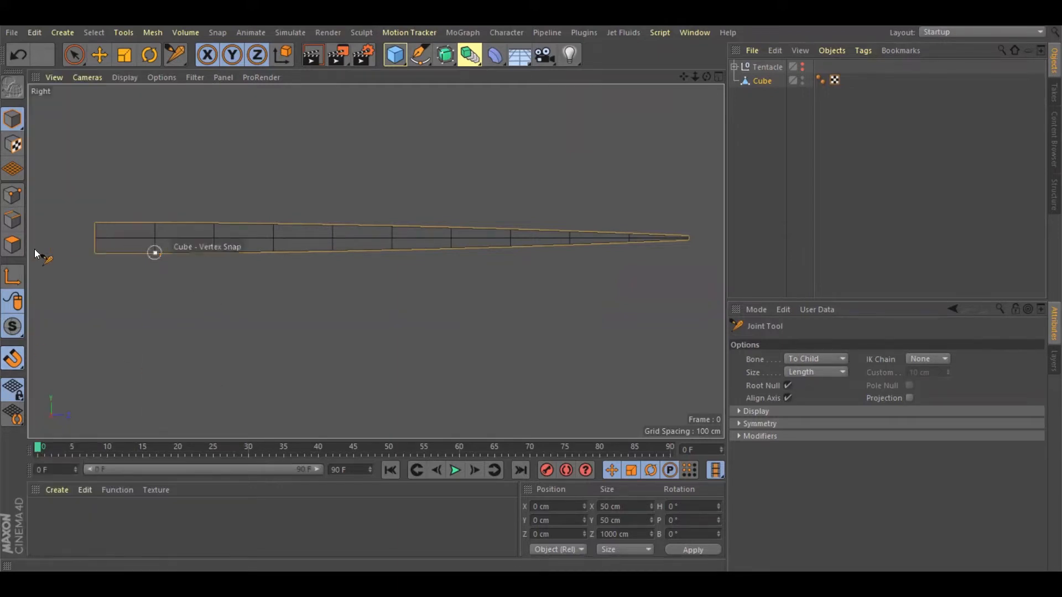
- Place the first seven joints along the mesh's centreline, one at each segment edge starting from the wide base
left_click(65, 267)
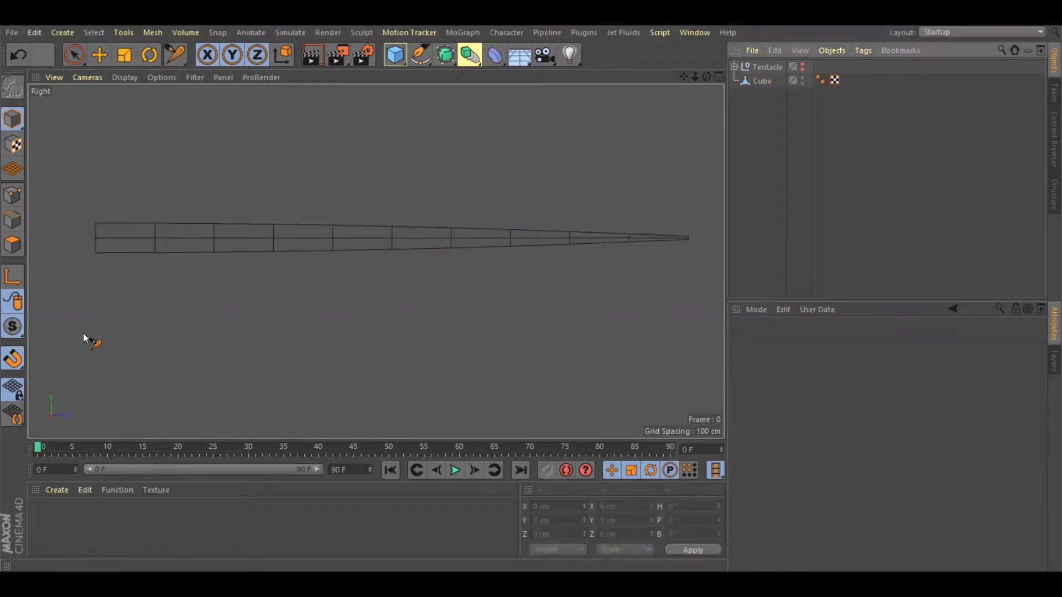
left_click(96, 239, "ctrl")
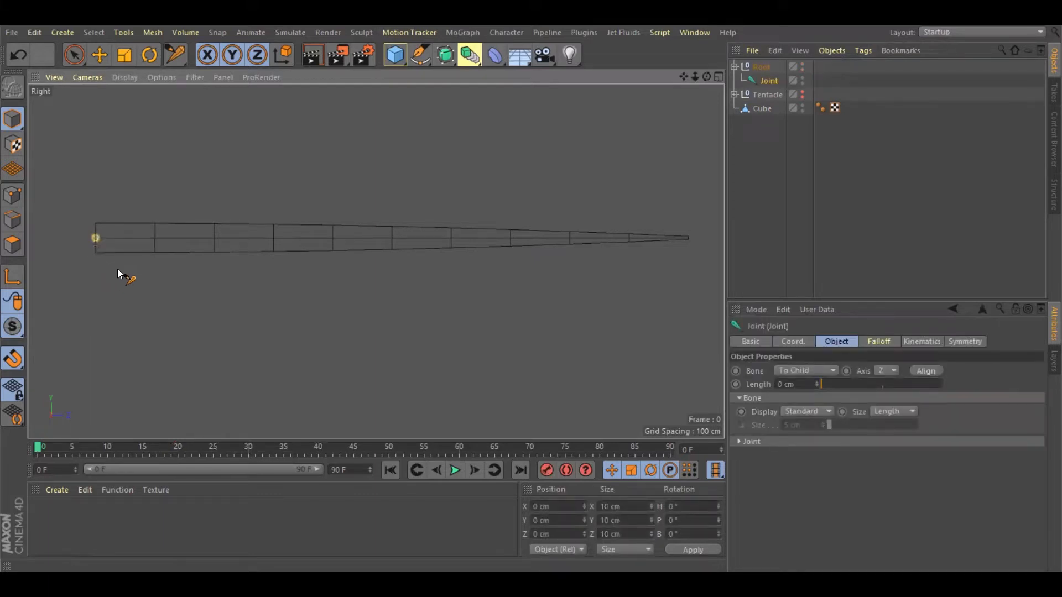
left_click_drag(117, 268, 215, 246, "ctrl")
left_click_drag(237, 284, 277, 244, "ctrl")
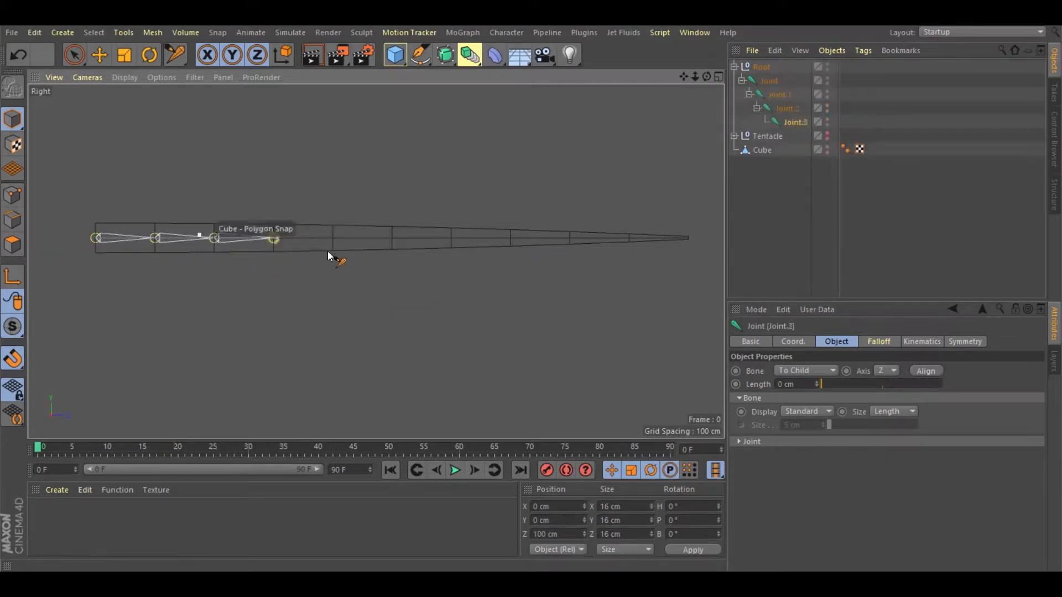
left_click_drag(307, 262, 338, 238, "ctrl")
left_click_drag(394, 262, 454, 242, "ctrl")
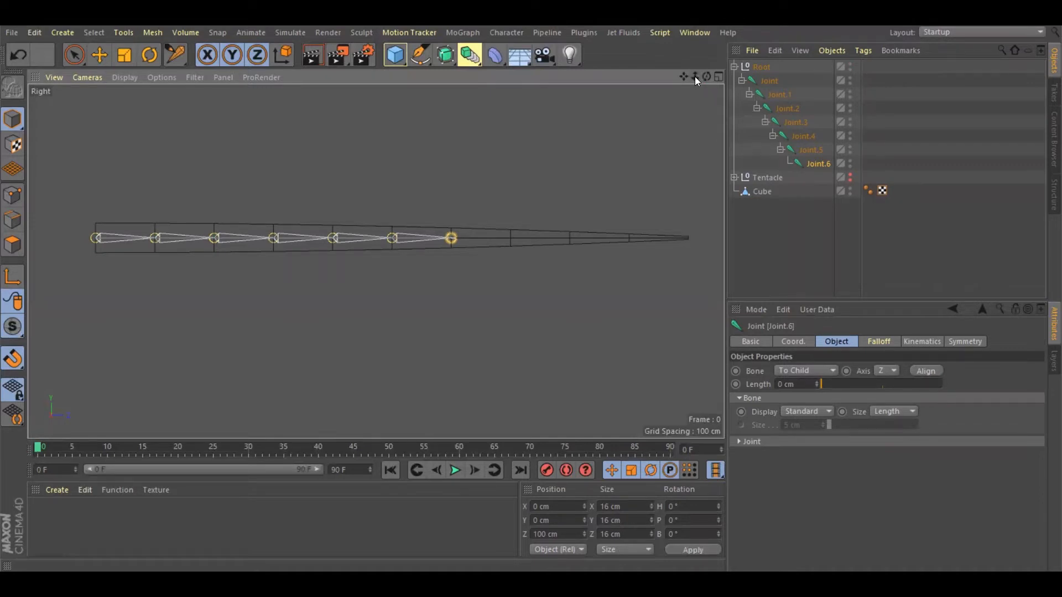
- Extend the chain with four more joints on the remaining segment edges, ending at the mesh's tip
left_click_drag(695, 76, 688, 80)
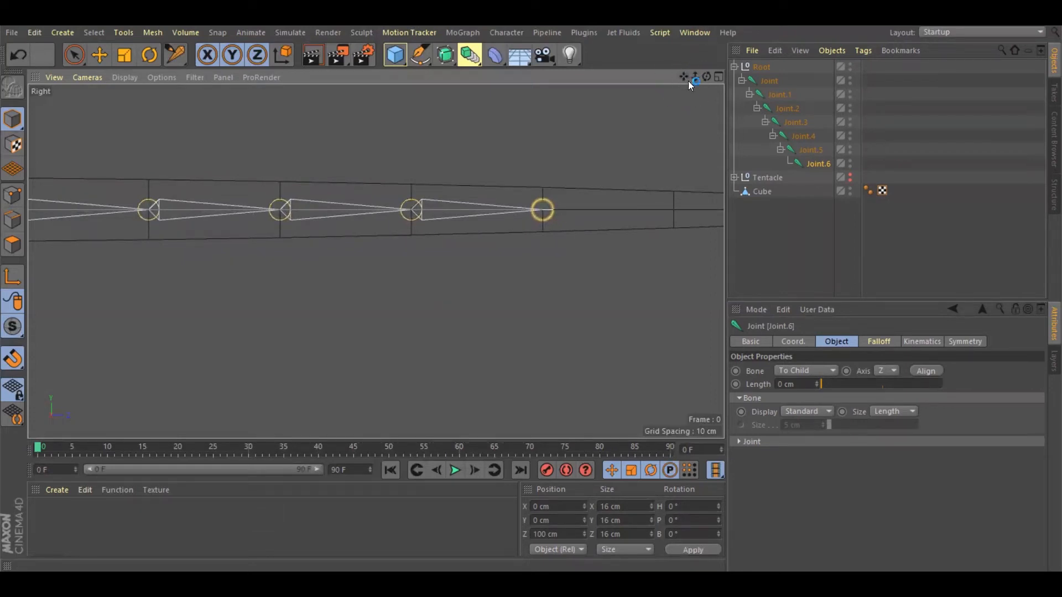
mouse_move(683, 78)
left_mouse_down()
mouse_move(634, 115)
mouse_move(419, 17)
mouse_move(616, 128)
mouse_move(516, 223)
mouse_move(356, 116)
mouse_move(409, 98)
mouse_move(473, 107)
mouse_move(380, 97)
mouse_move(687, 82)
left_mouse_up()
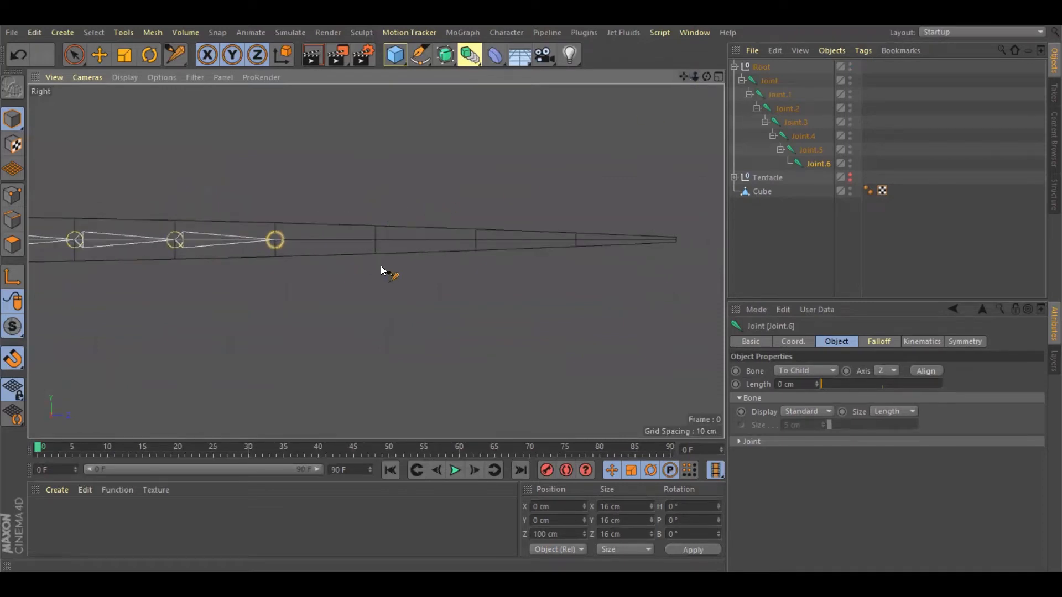
left_click_drag(327, 275, 476, 240, "ctrl")
left_click_drag(474, 283, 574, 239, "ctrl")
left_click_drag(602, 287, 676, 240, "ctrl")
left_click_drag(683, 77, 720, 129)
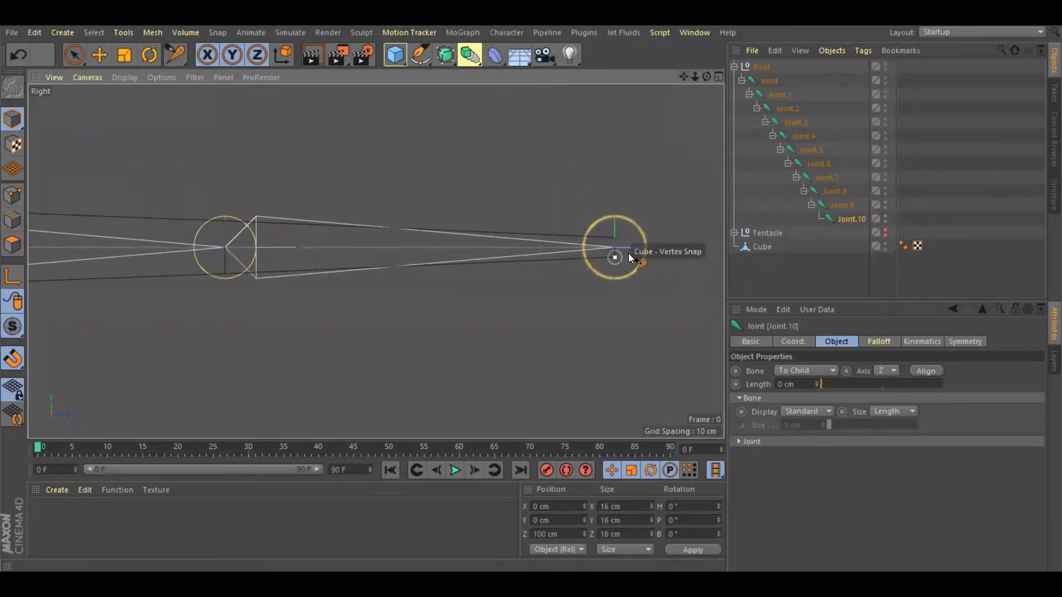
left_click_drag(695, 76, 676, 97)
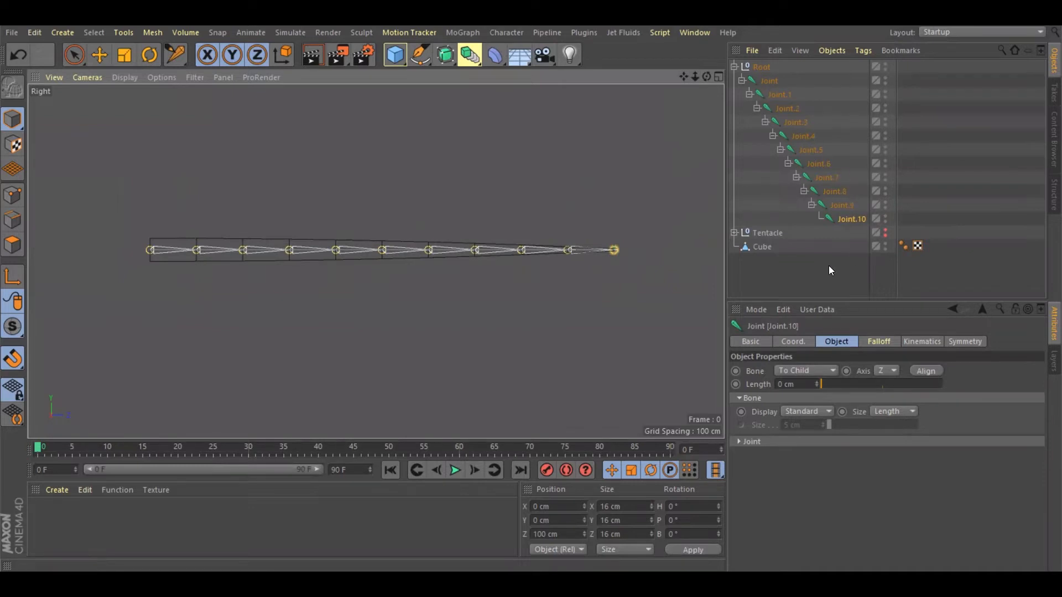
left_click_drag(696, 77, 698, 81)
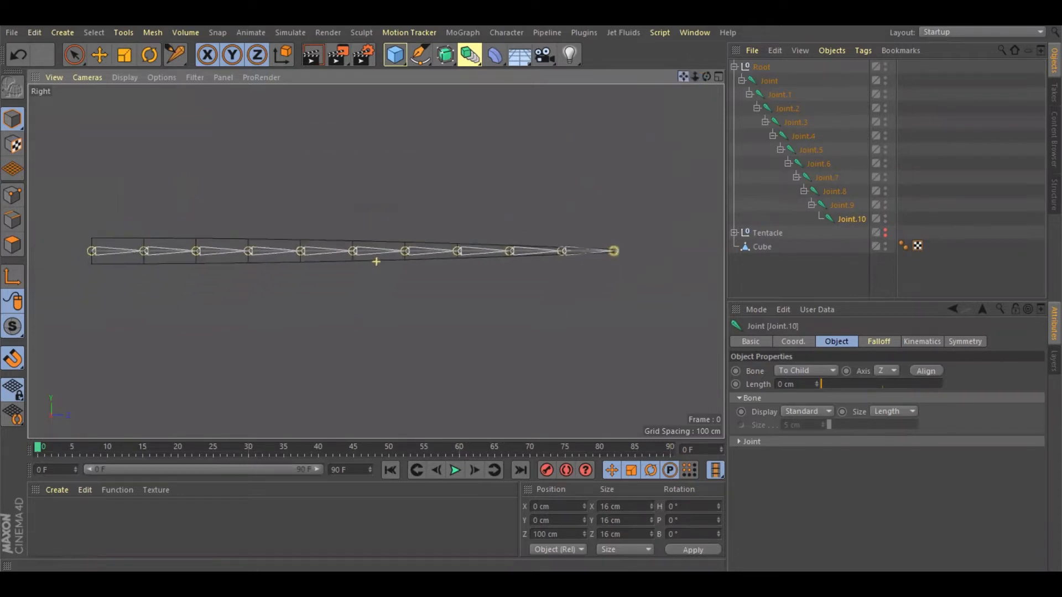
- Fold the Root hierarchy and show the rigged mesh full-size in the Perspective view from an angle
left_click(734, 67)
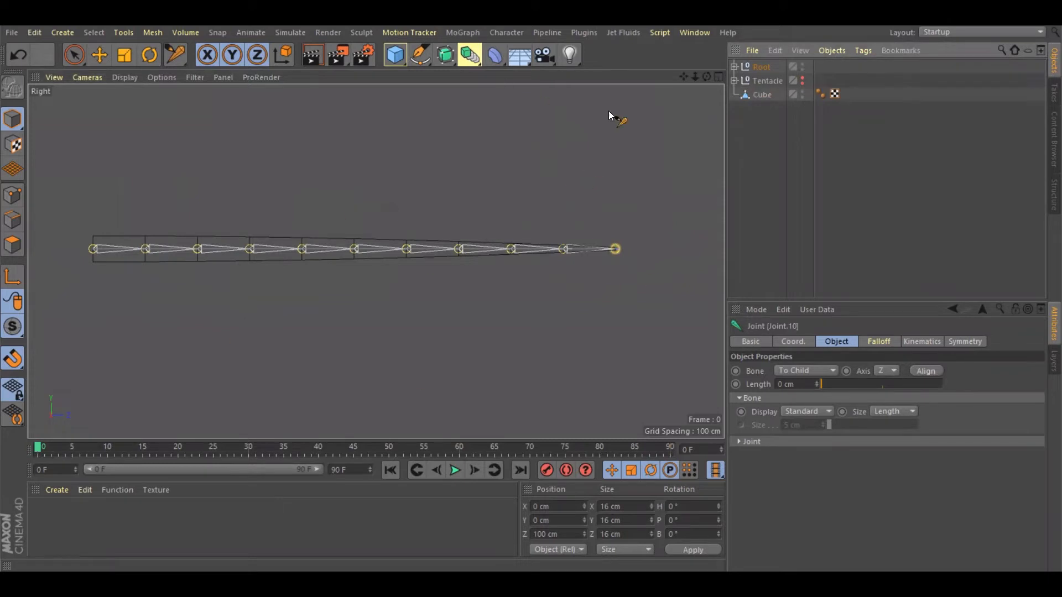
left_click(718, 76)
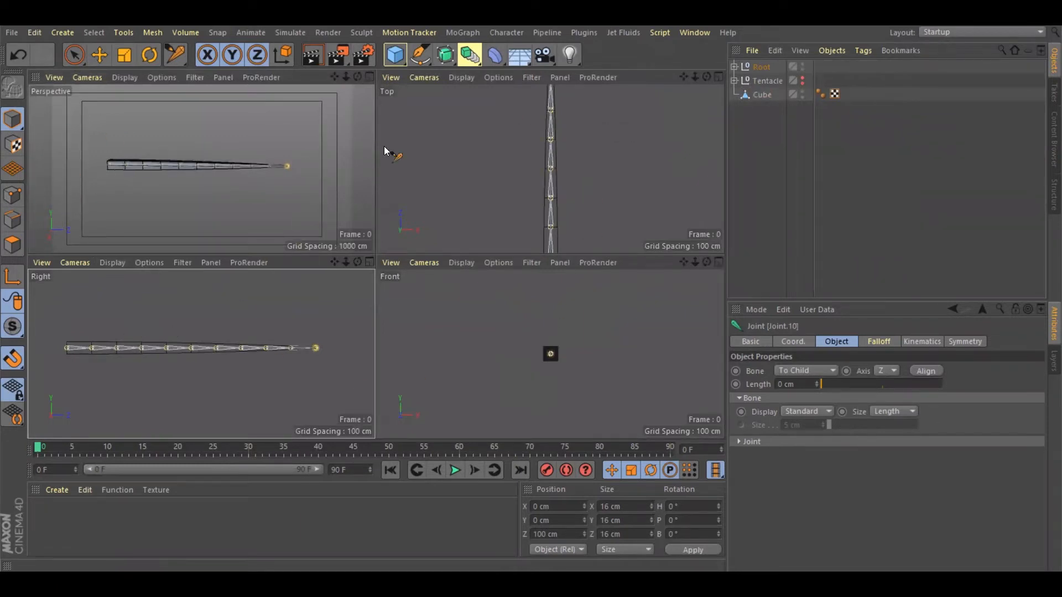
left_click(369, 78)
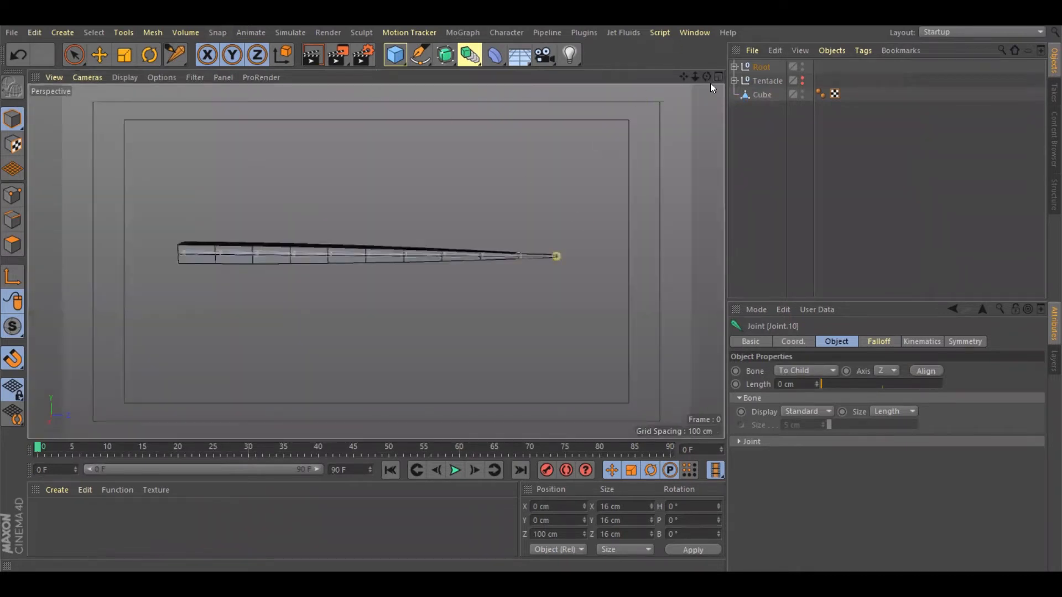
mouse_move(706, 77)
left_mouse_down()
mouse_move(691, 77)
mouse_move(712, 75)
left_mouse_up()
- Move the Root null with its joints below Cube in the object hierarchy and unfold its joint chain
left_click(734, 67)
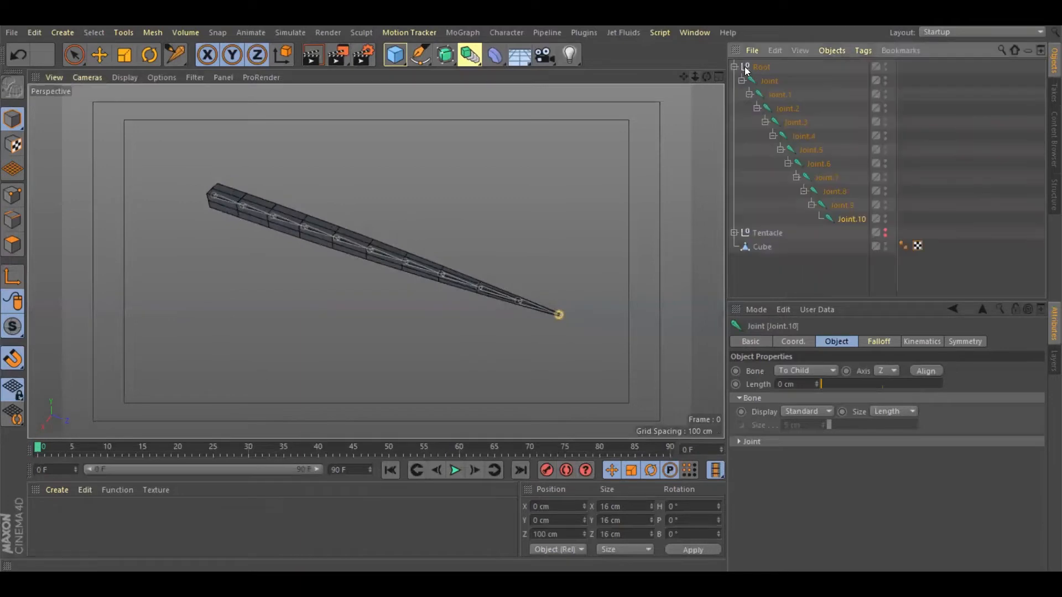
left_click(734, 67)
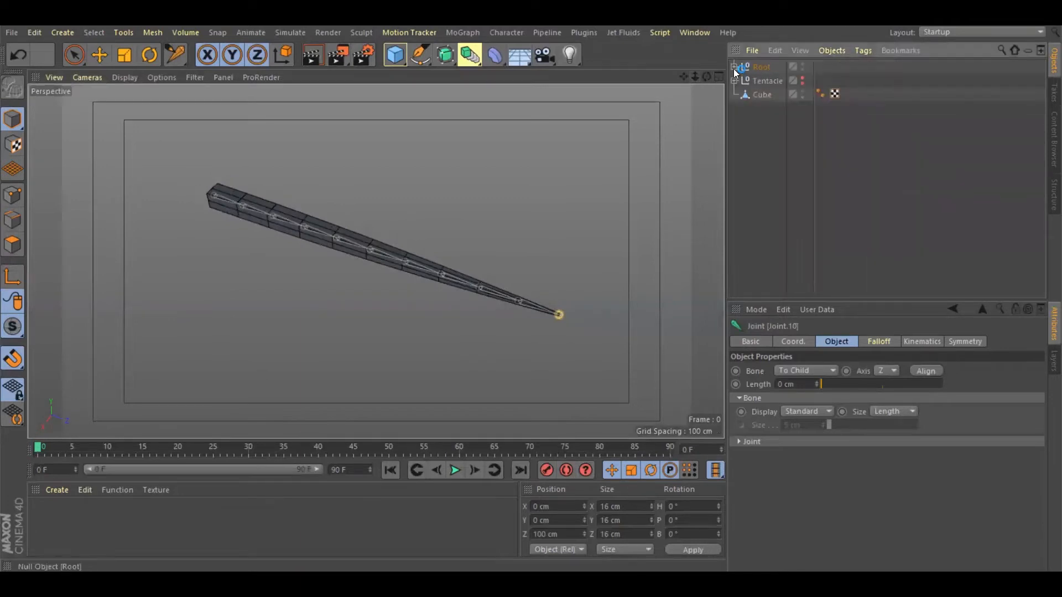
left_click_drag(751, 65, 737, 95)
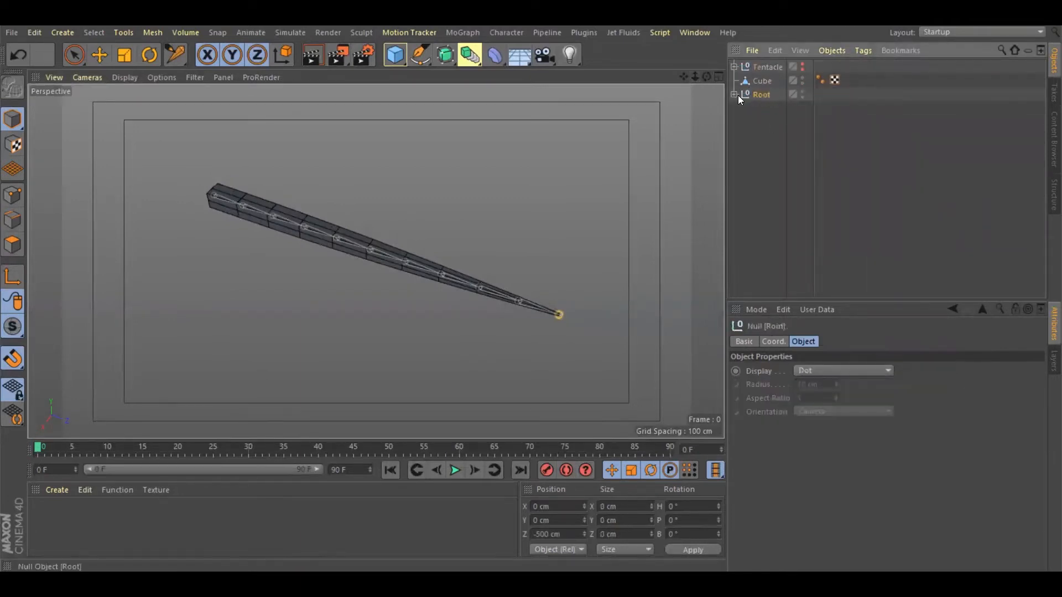
left_click(737, 96)
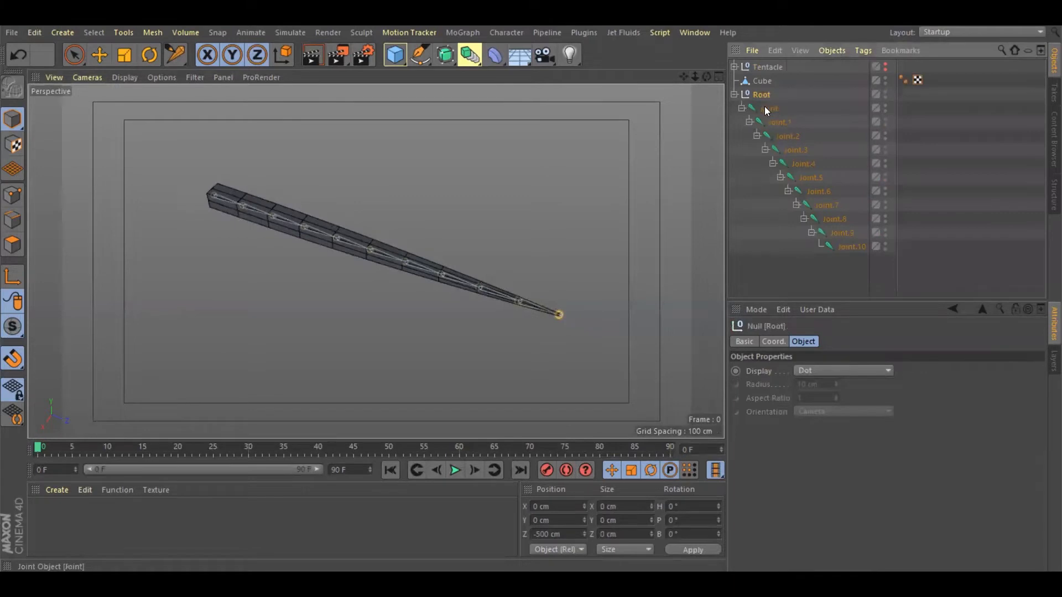
left_click(741, 109)
left_click(741, 109)
mouse_move(695, 76)
left_mouse_down()
mouse_move(703, 77)
mouse_move(695, 76)
left_mouse_up()
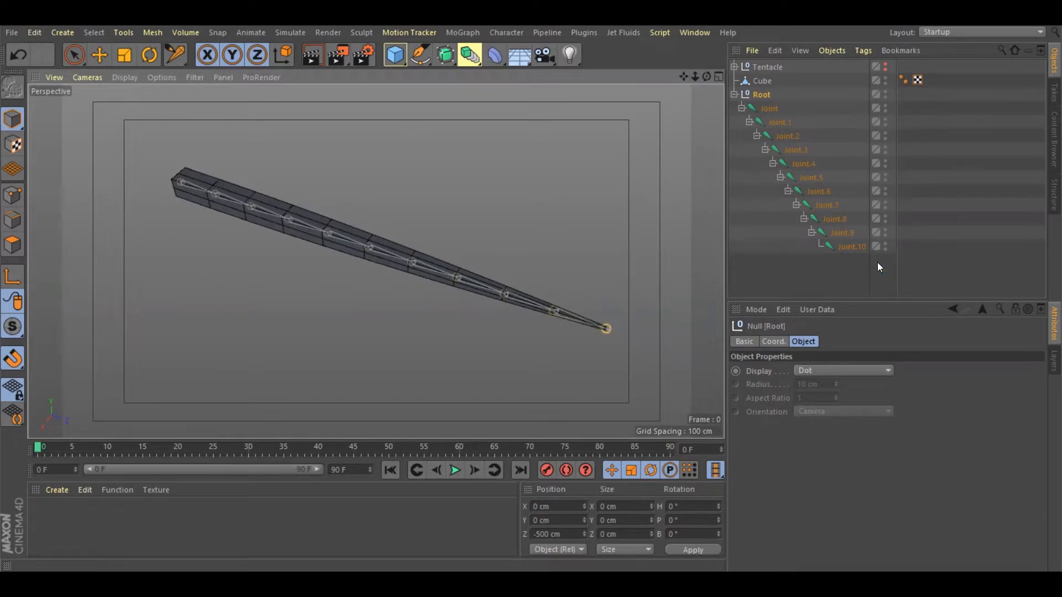
- Select all joints from Joint through Joint.10 and apply the character Align command to them
left_click(771, 110)
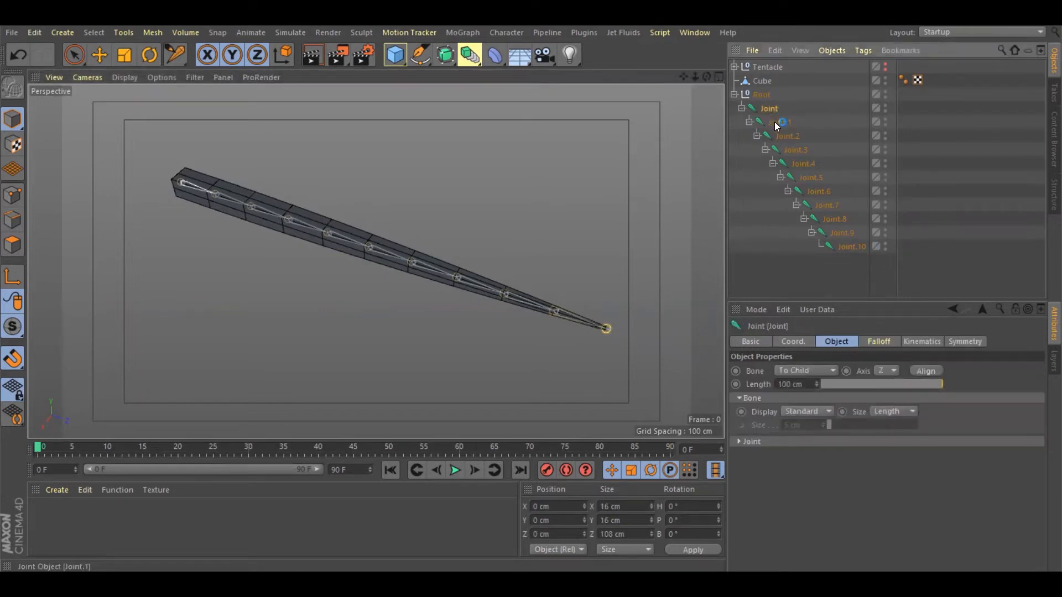
left_click_drag(787, 122, 843, 246)
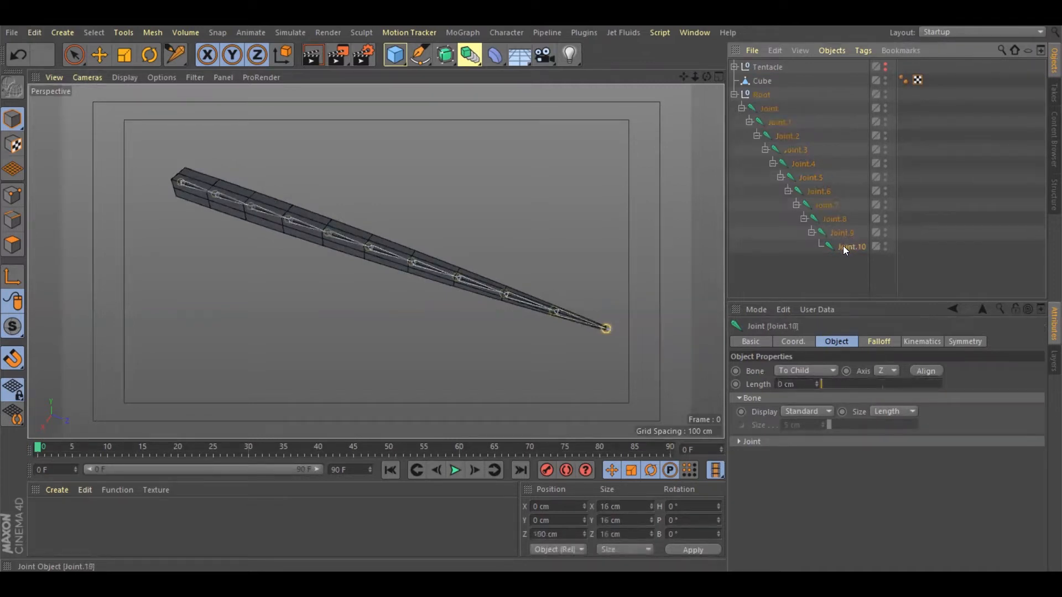
left_click(773, 108)
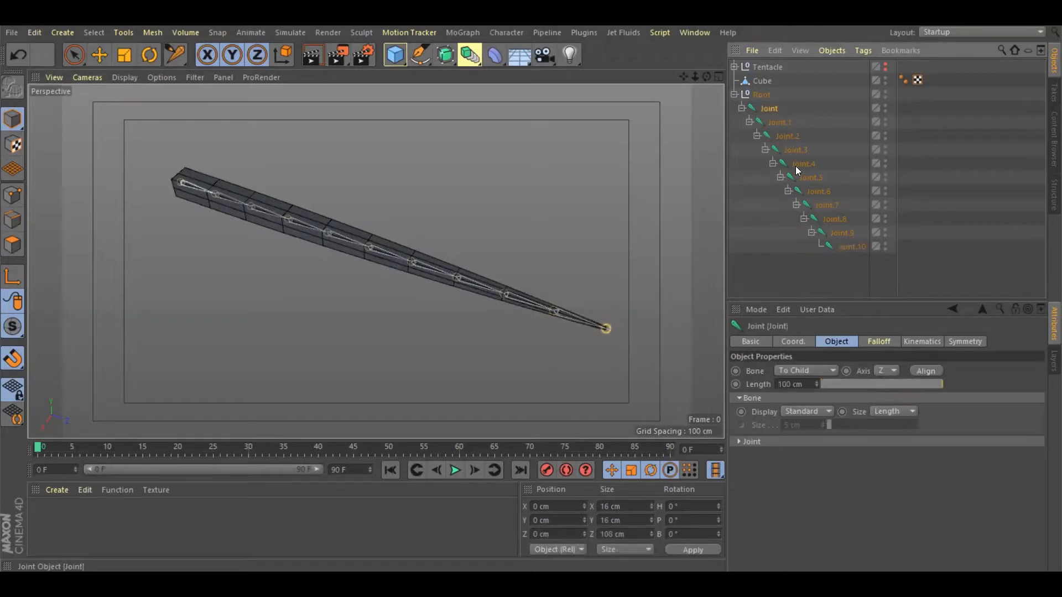
left_click(853, 243, "shift")
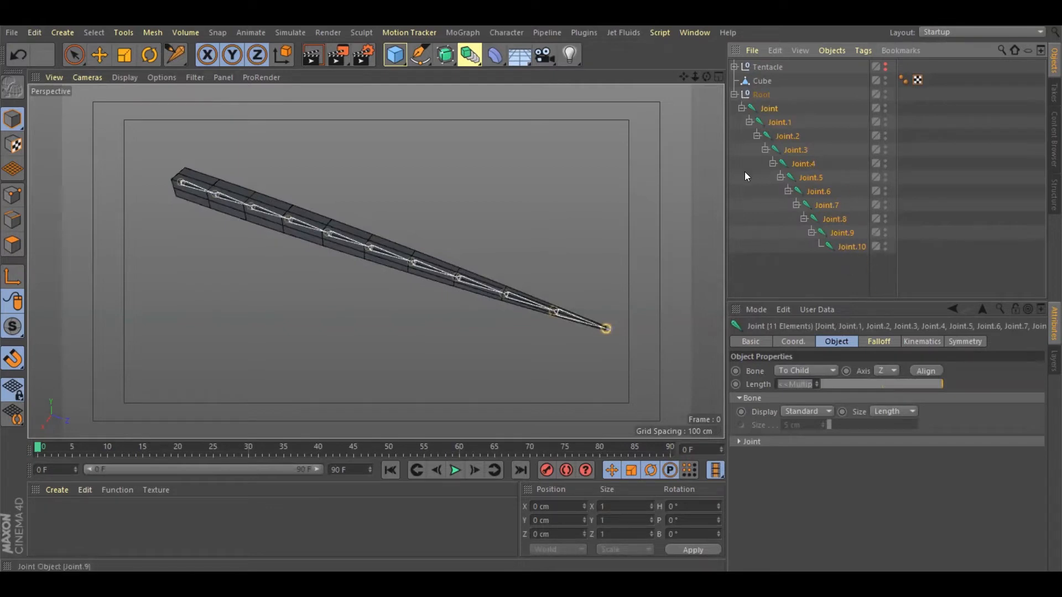
left_click(515, 34)
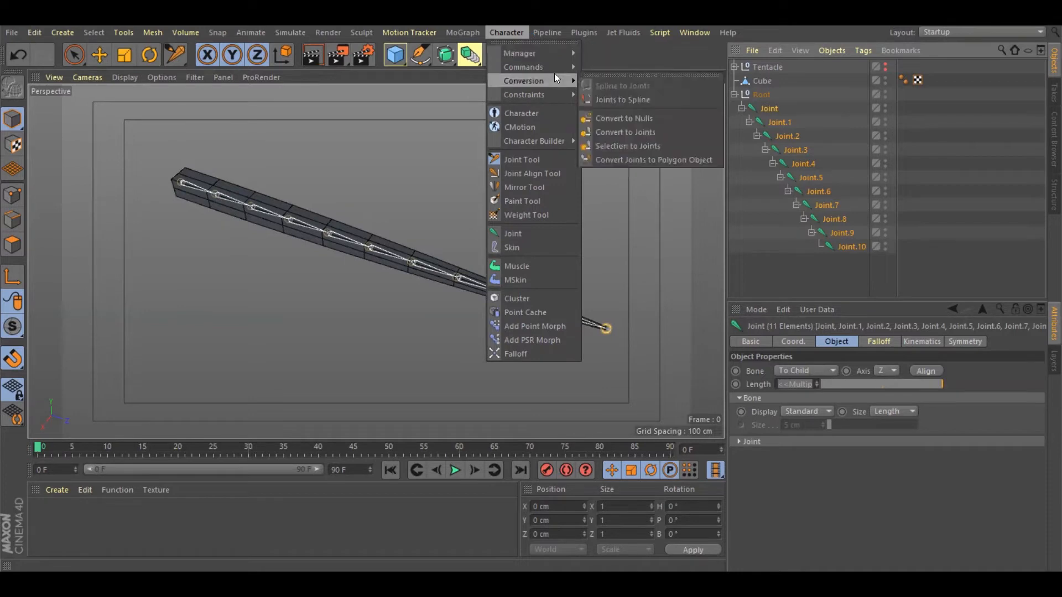
mouse_move(556, 70)
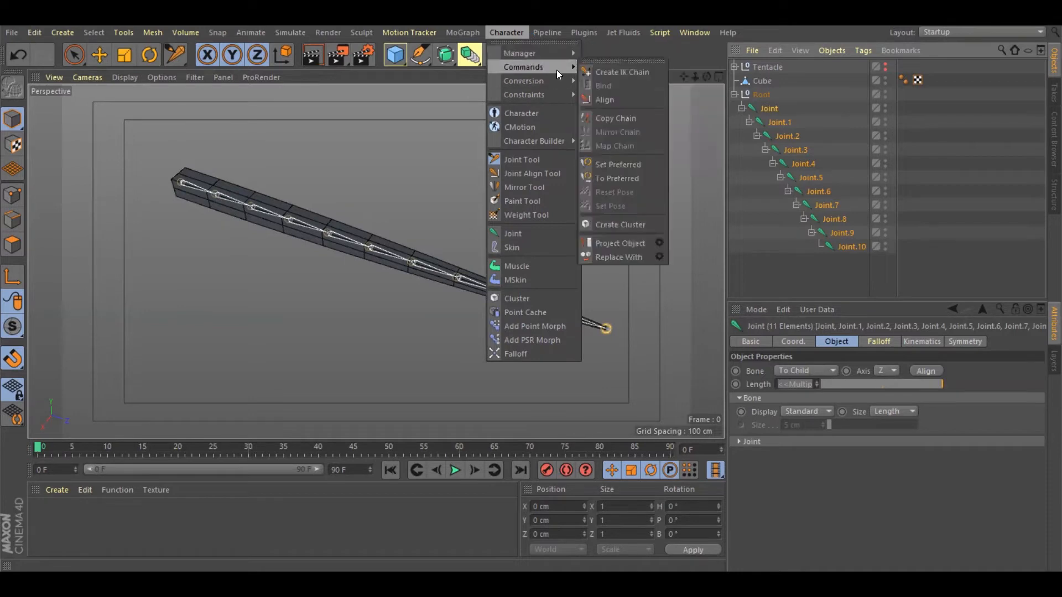
left_click(625, 101)
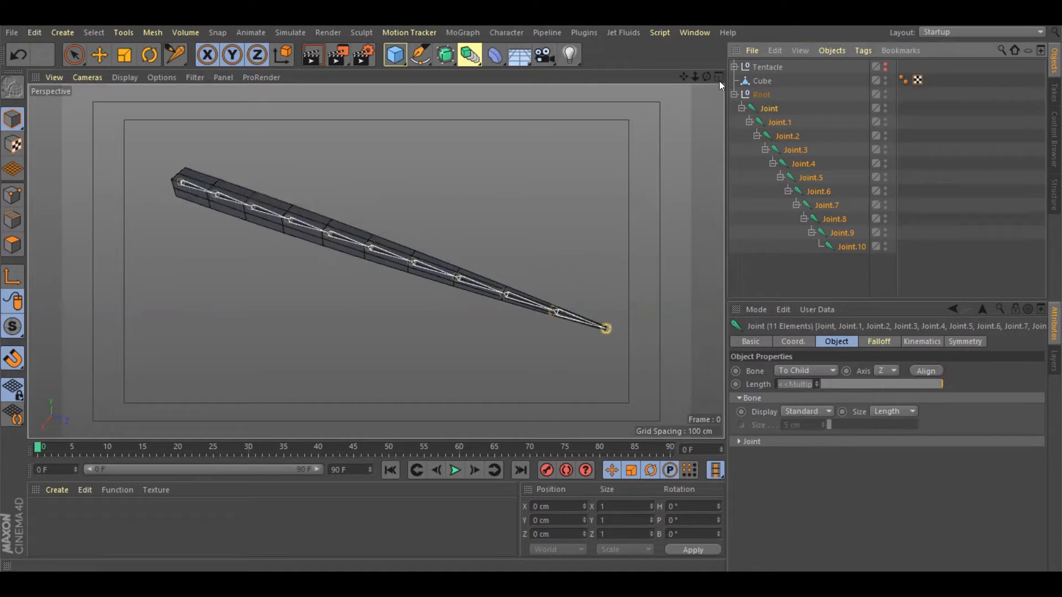
- Select the first joint with all its children and freeze all their transformations
left_click_drag(706, 77, 694, 77)
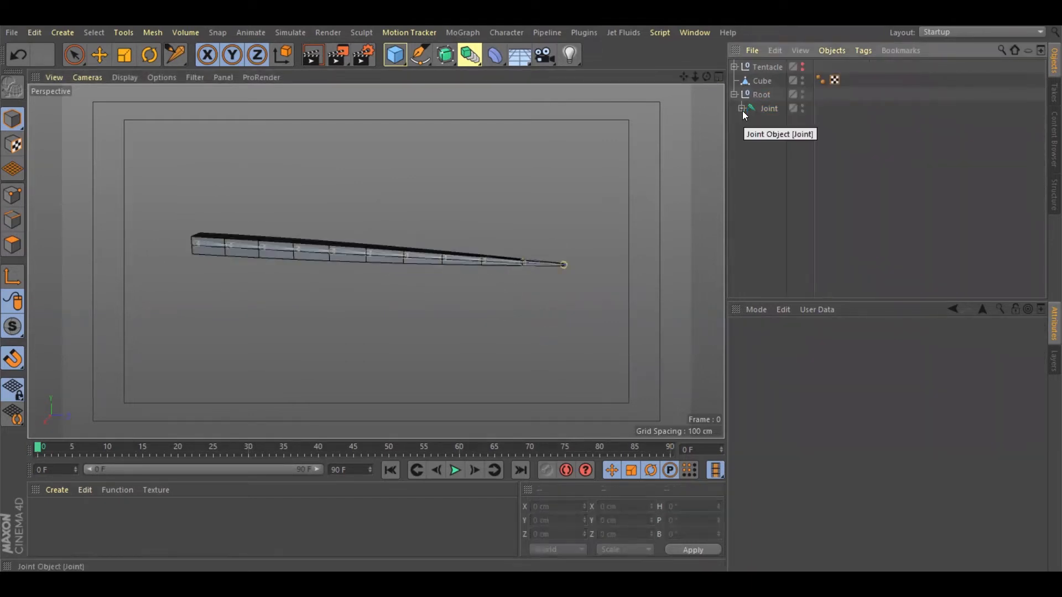
left_click(742, 109)
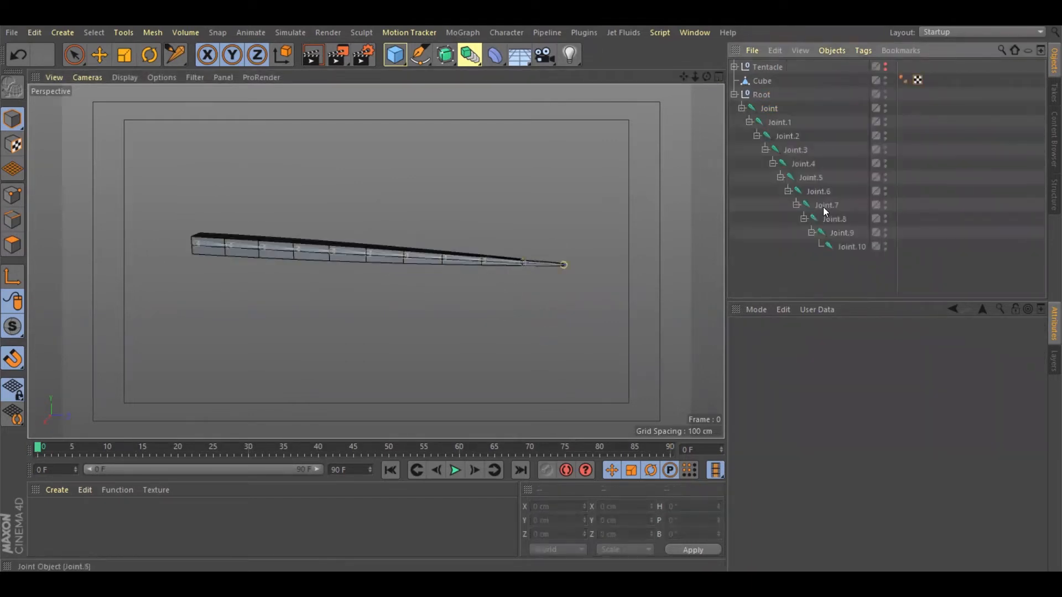
middle_click(774, 109)
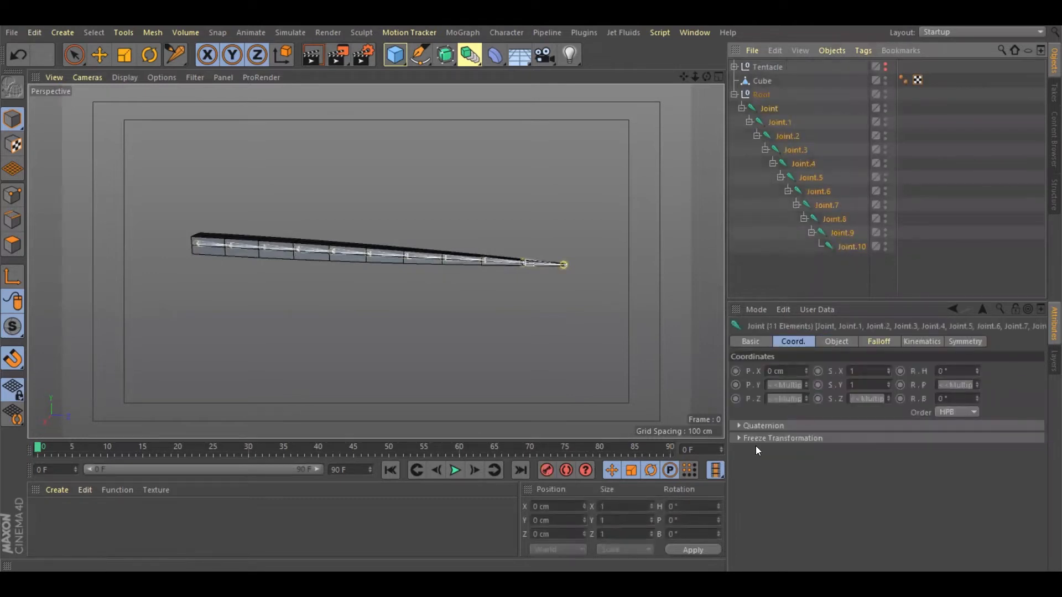
left_click(739, 438)
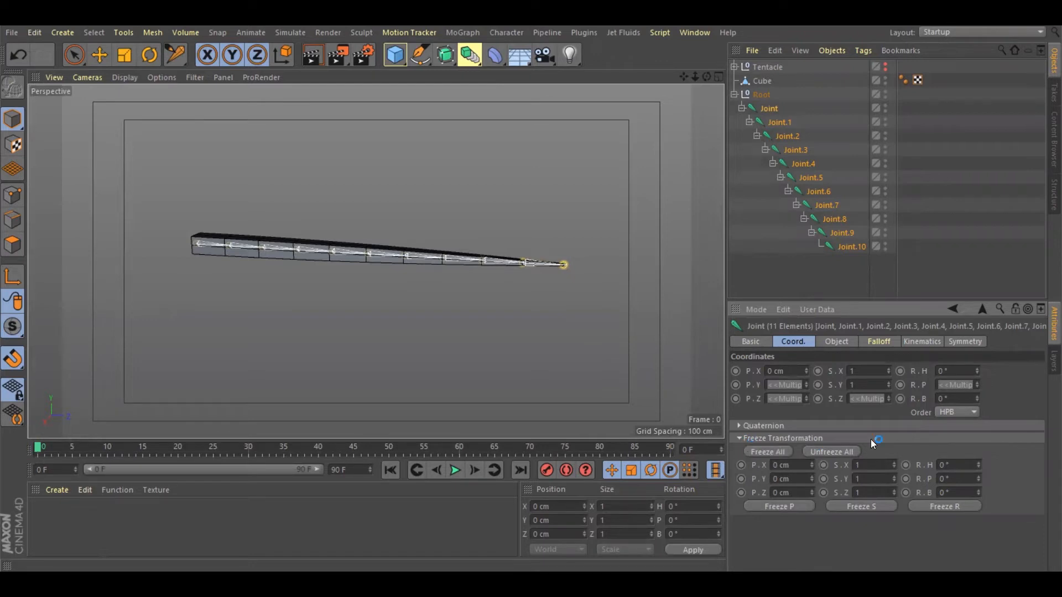
left_click(766, 452)
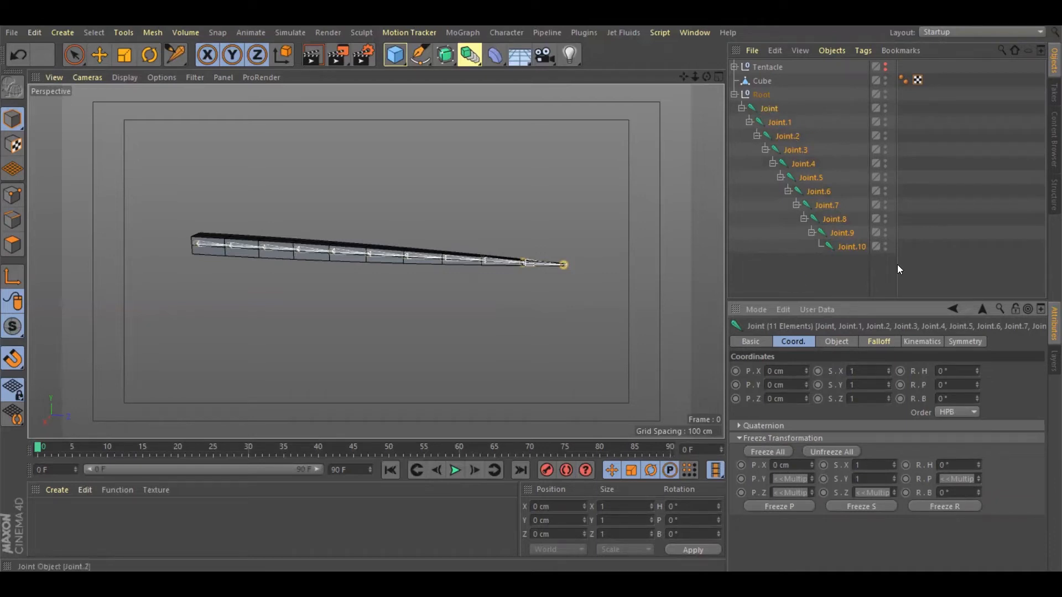
- Fold the joint chain, select its first joint and activate the Move tool
mouse_move(705, 76)
left_mouse_down()
mouse_move(718, 88)
mouse_move(696, 78)
left_mouse_up()
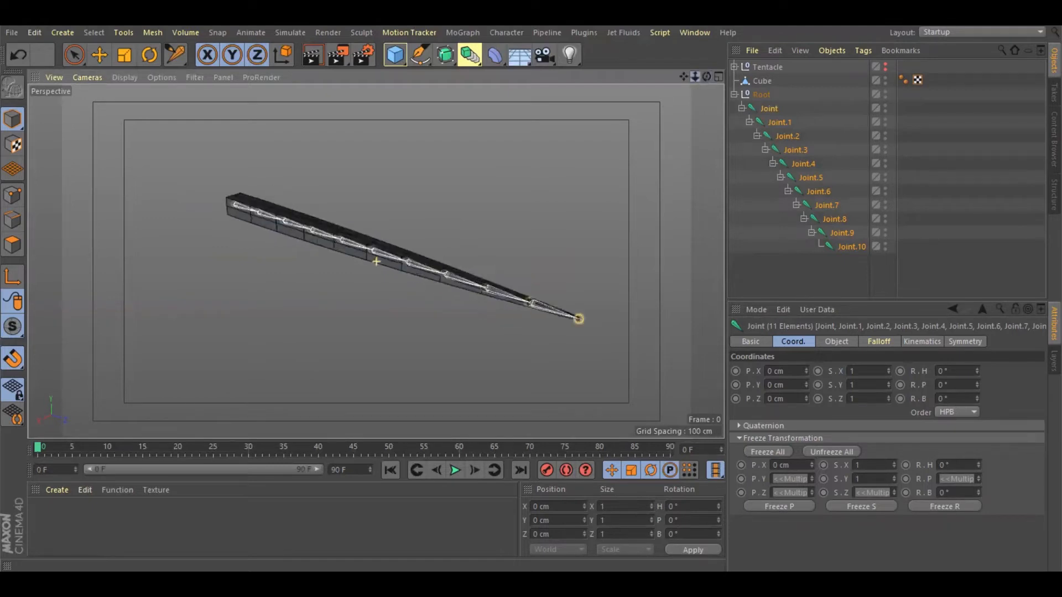
left_click(813, 263)
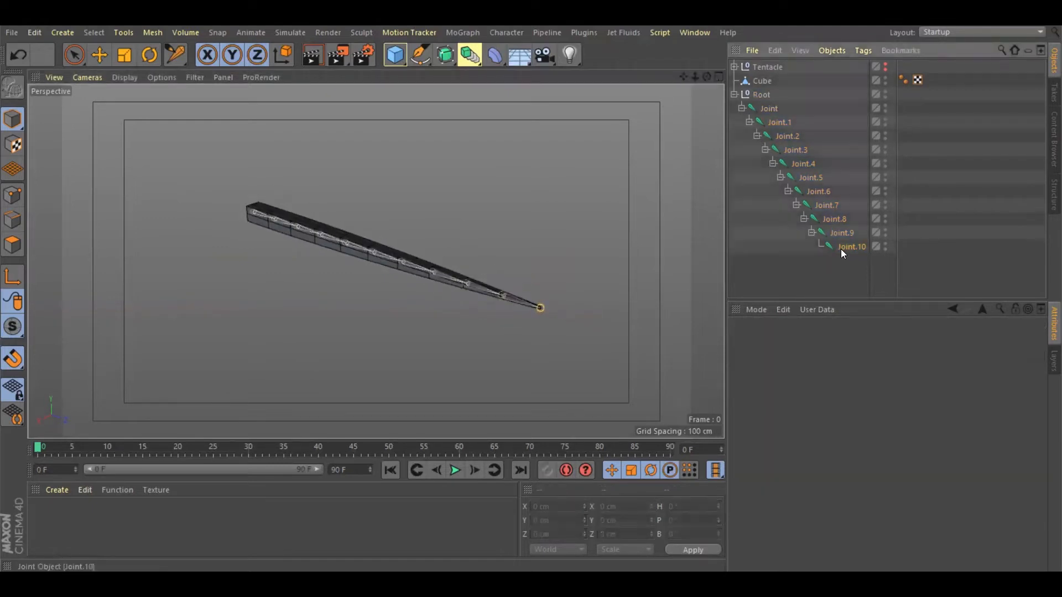
left_click(841, 249)
left_click(741, 107)
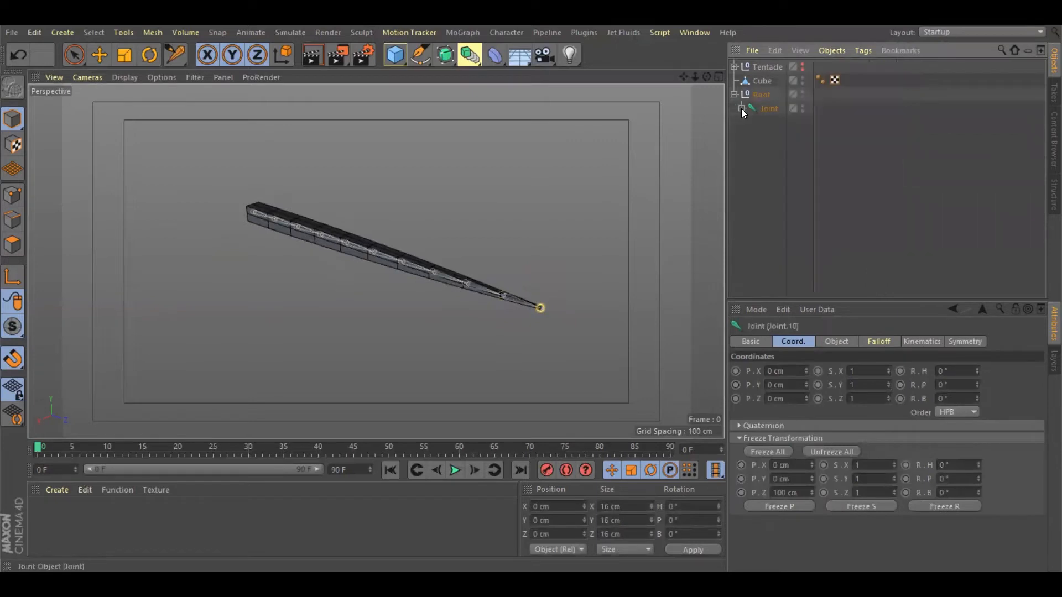
left_click(768, 108)
left_click(100, 56)
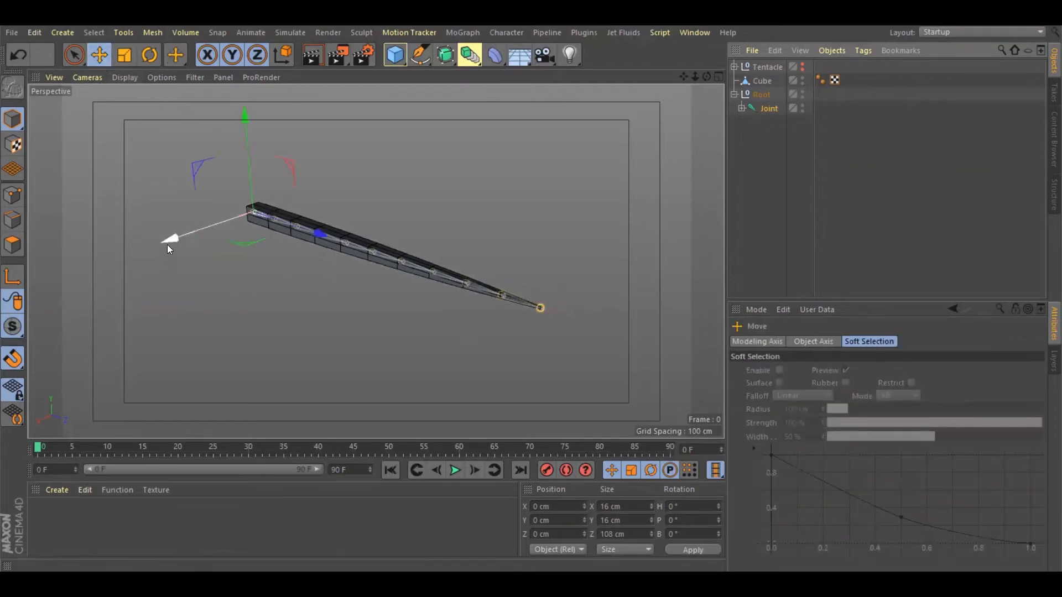
- Fold the Root hierarchy, select the Root null with all its children and freeze all their transformations
left_click(733, 94)
left_click(762, 94)
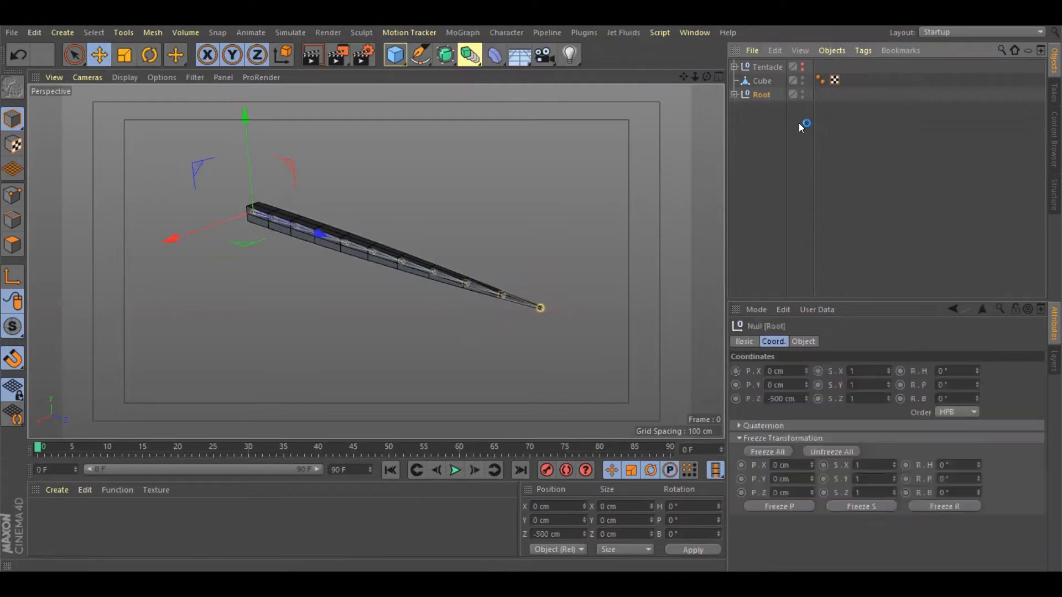
right_click(766, 99)
key("Escape")
right_click(759, 97)
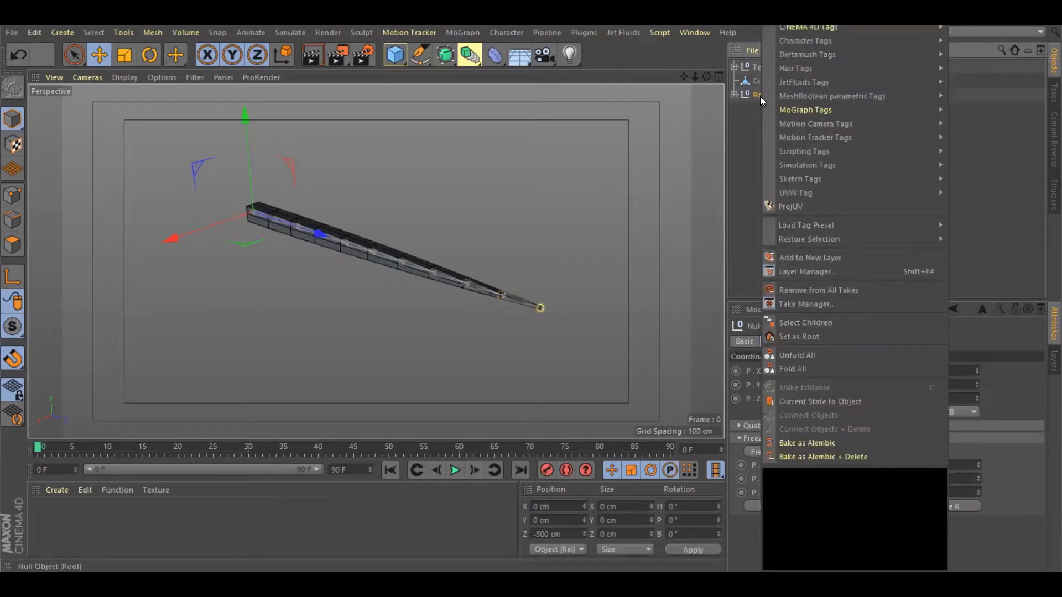
left_click(843, 324)
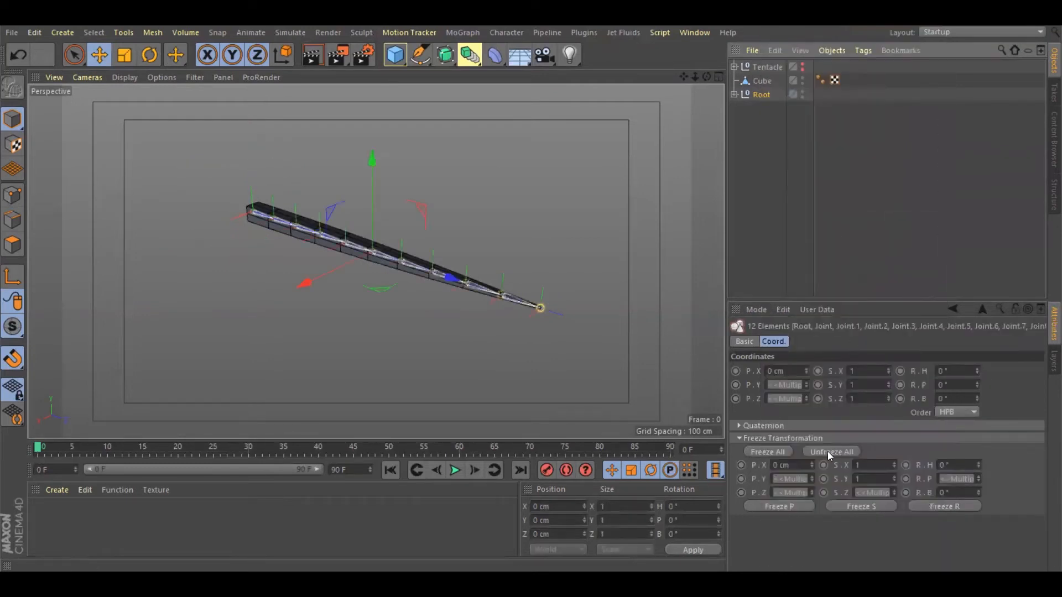
left_click(779, 452)
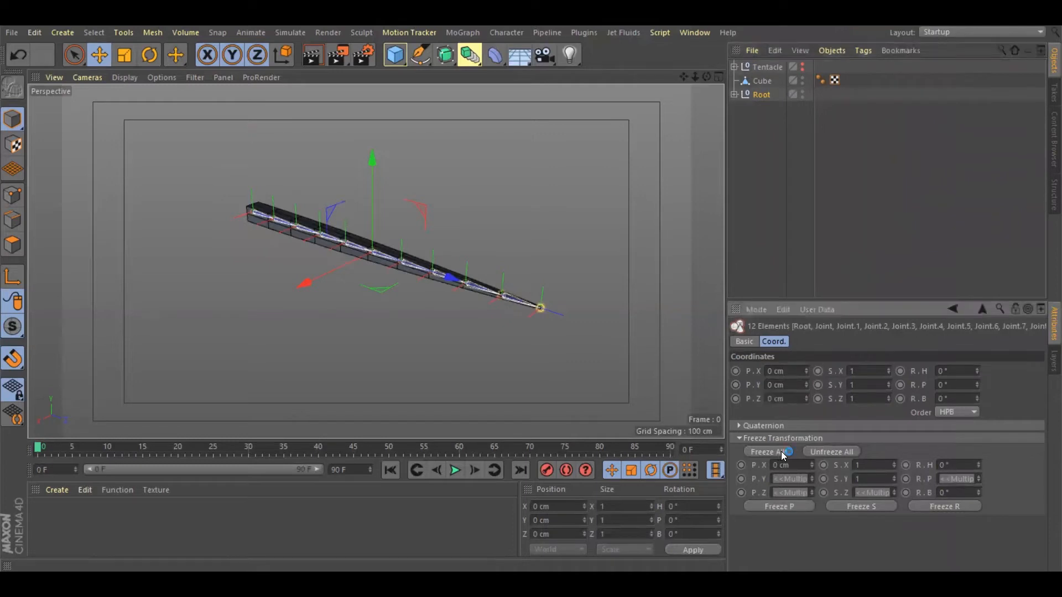
left_click(775, 161)
- Test the frozen rig by moving the Root null along X to about -755 cm and restoring it with Reset PSR
left_click(734, 95)
left_click(741, 108)
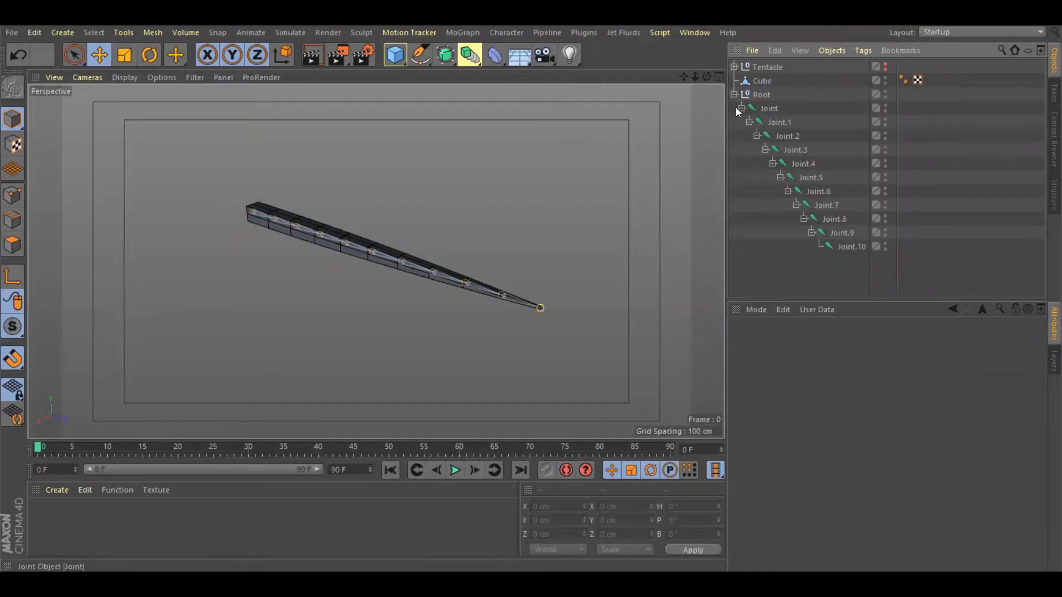
left_click(735, 95)
left_click(764, 95)
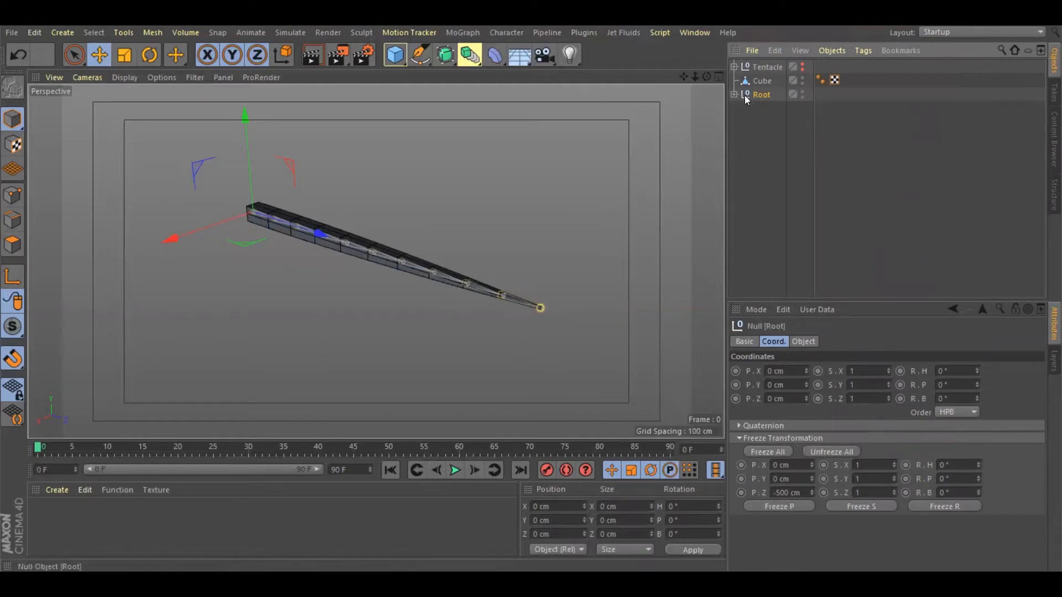
left_click_drag(172, 241, 294, 207)
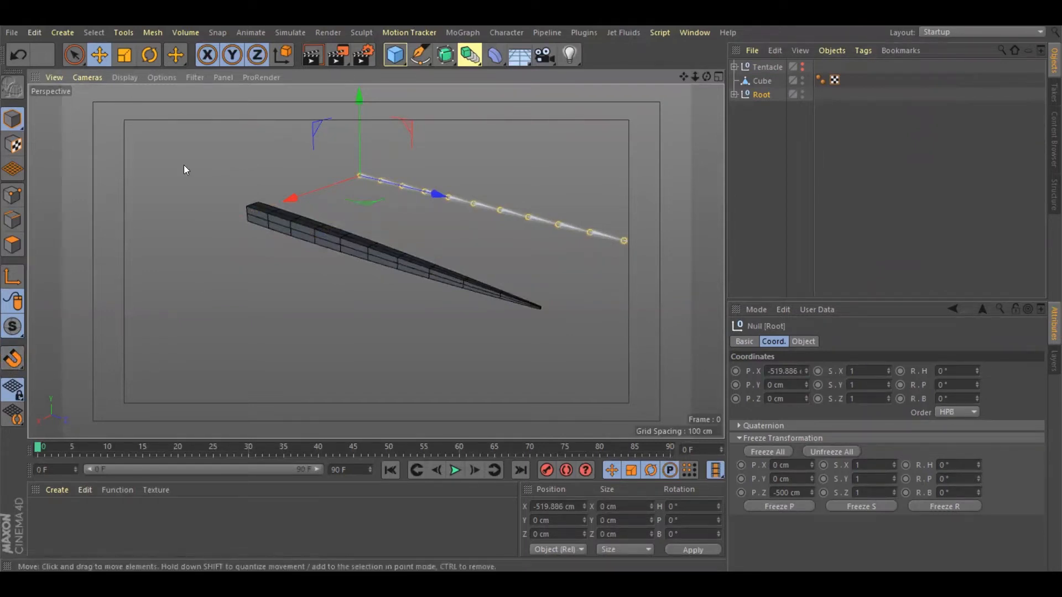
mouse_move(291, 197)
left_mouse_down()
mouse_move(315, 189)
mouse_move(210, 210)
mouse_move(354, 176)
mouse_move(236, 211)
mouse_move(294, 193)
left_mouse_up()
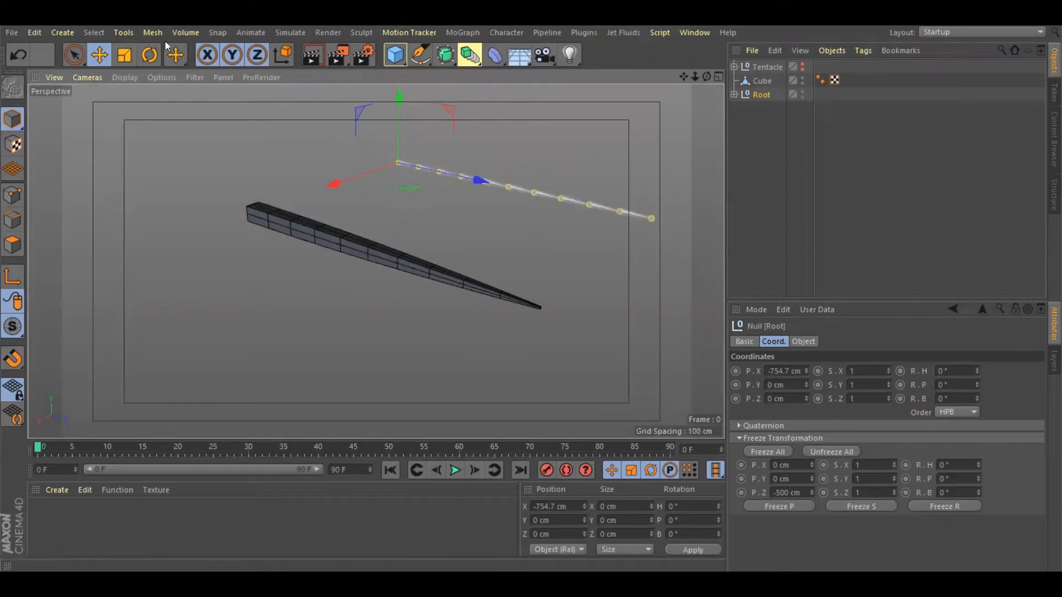
left_click(120, 33)
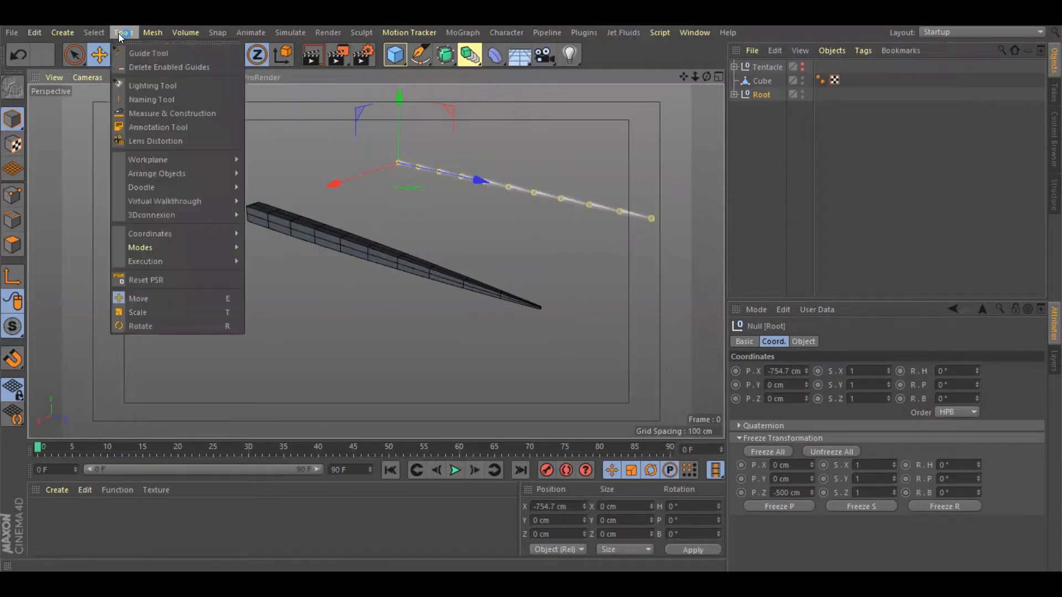
left_click(203, 280)
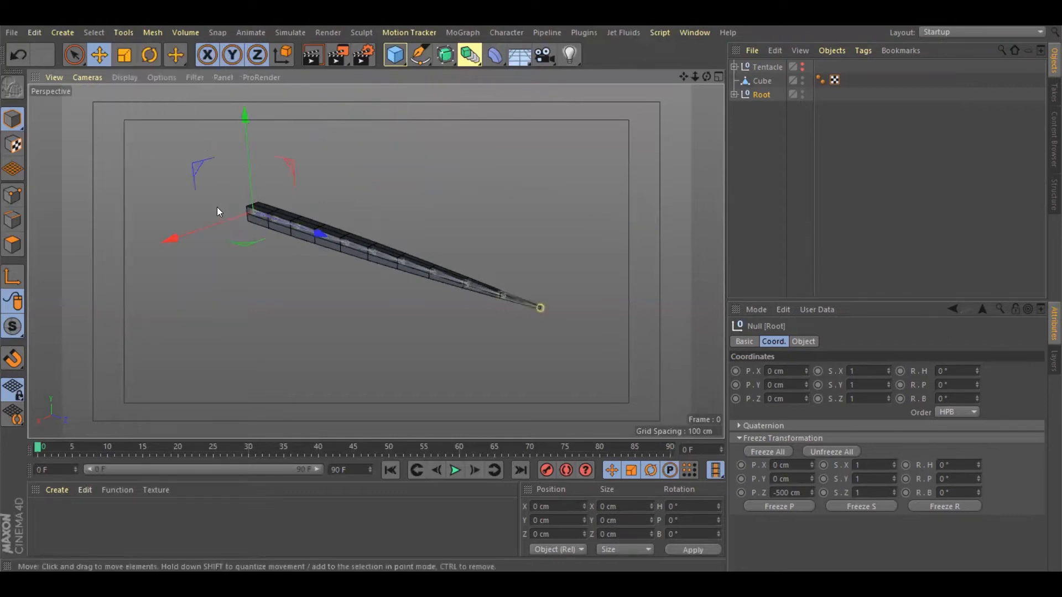
- Shift the Root null to about 7.3 cm on X and return it to its frozen position with Reset PSR
mouse_move(173, 238)
left_mouse_down()
mouse_move(229, 211)
mouse_move(162, 236)
mouse_move(172, 237)
left_mouse_up()
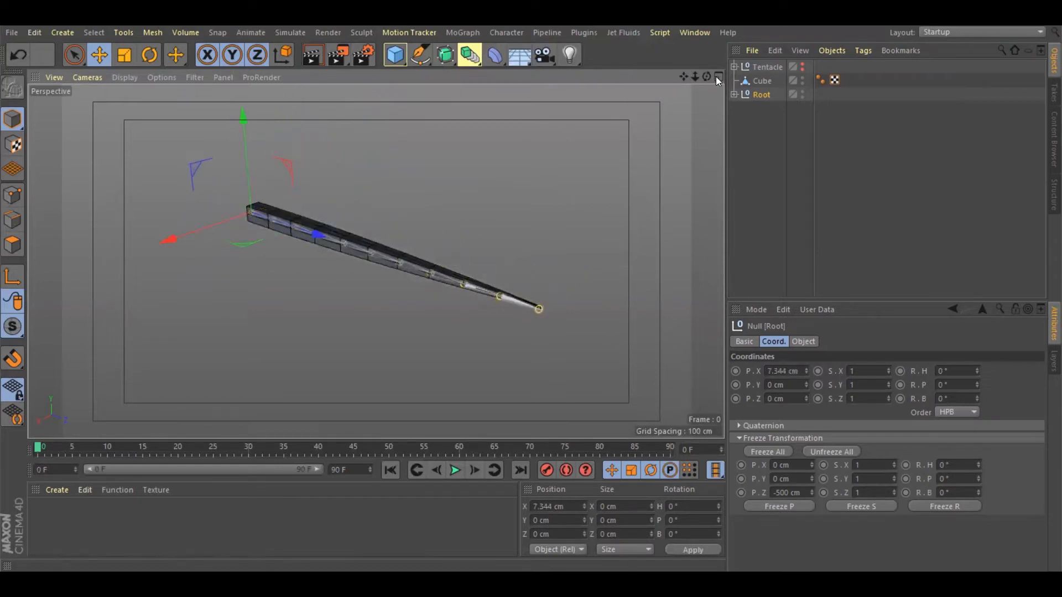
mouse_move(710, 77)
left_mouse_down()
mouse_move(680, 88)
mouse_move(705, 80)
left_mouse_up()
left_click(777, 130)
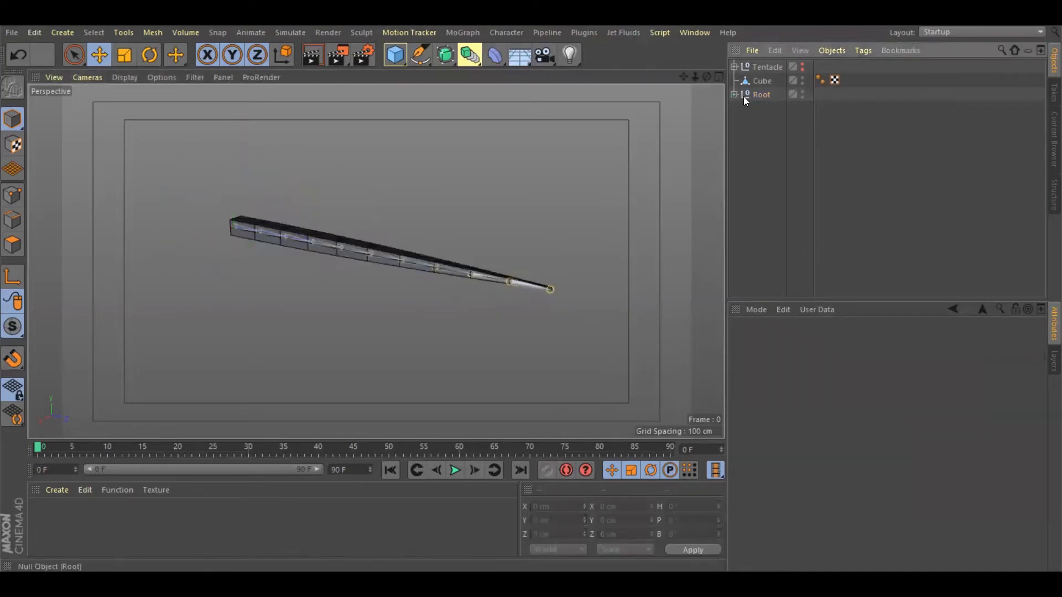
left_click(757, 94)
left_click(152, 34)
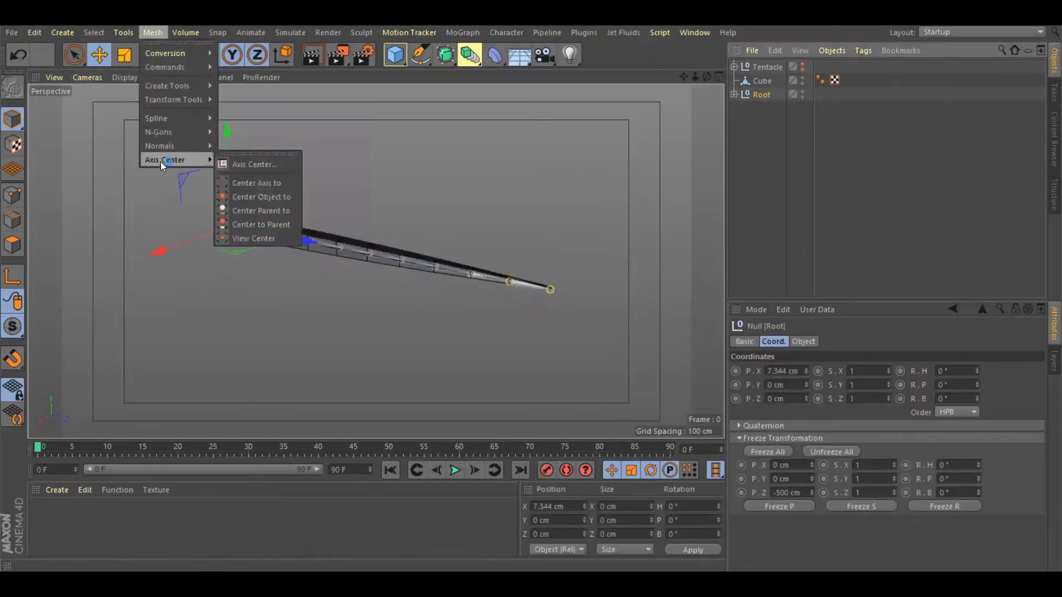
mouse_move(147, 30)
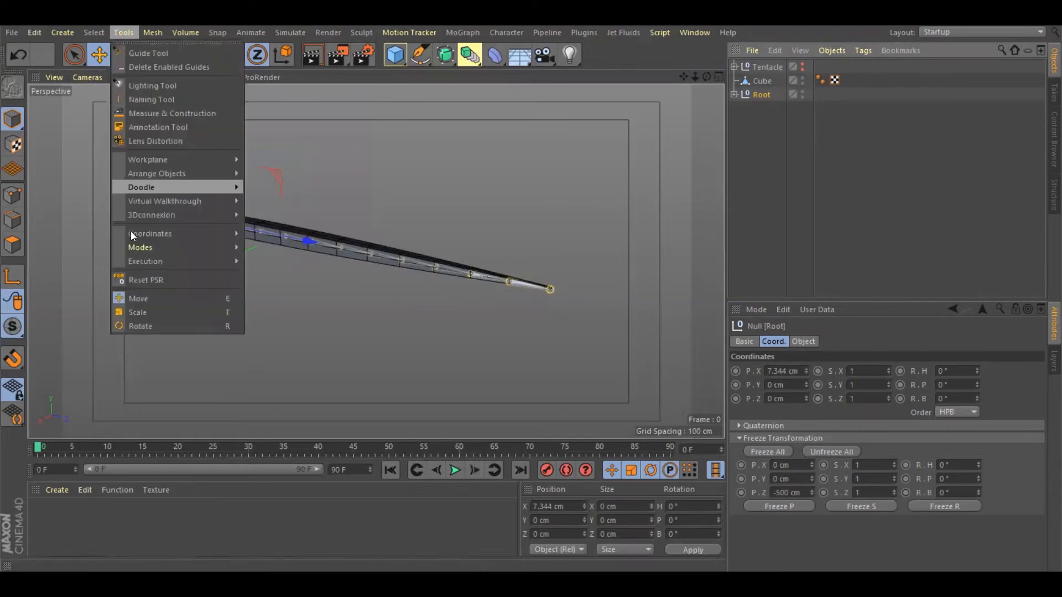
left_click(144, 280)
mouse_move(704, 76)
left_mouse_down()
mouse_move(713, 83)
mouse_move(687, 77)
mouse_move(717, 76)
mouse_move(683, 76)
left_mouse_up()
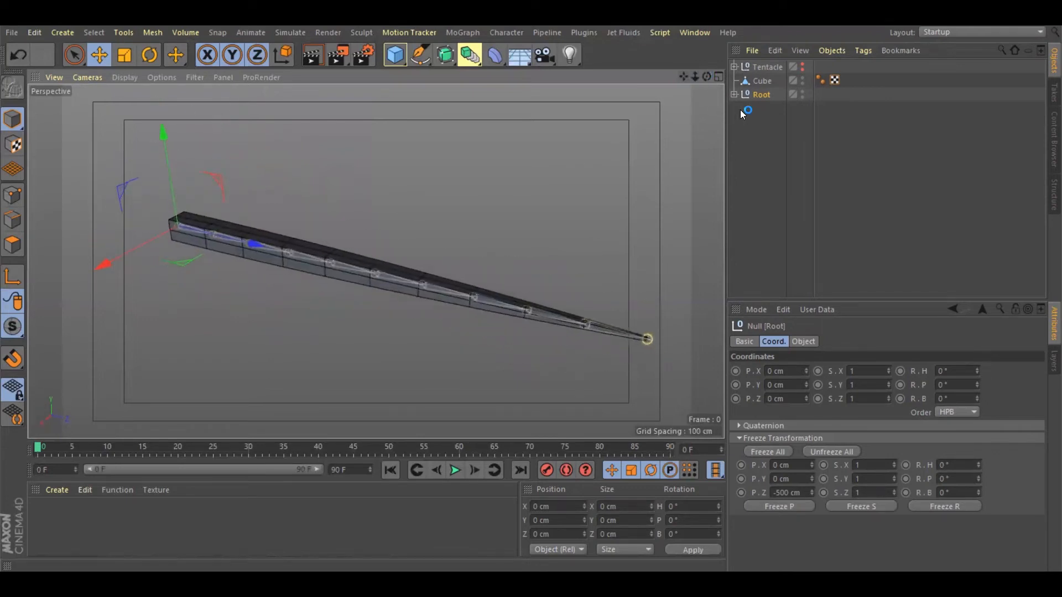
- Unfold Root, select Joint through Joint.10 together with Cube, and bind the mesh to the joints with the character Bind command
left_click(736, 94)
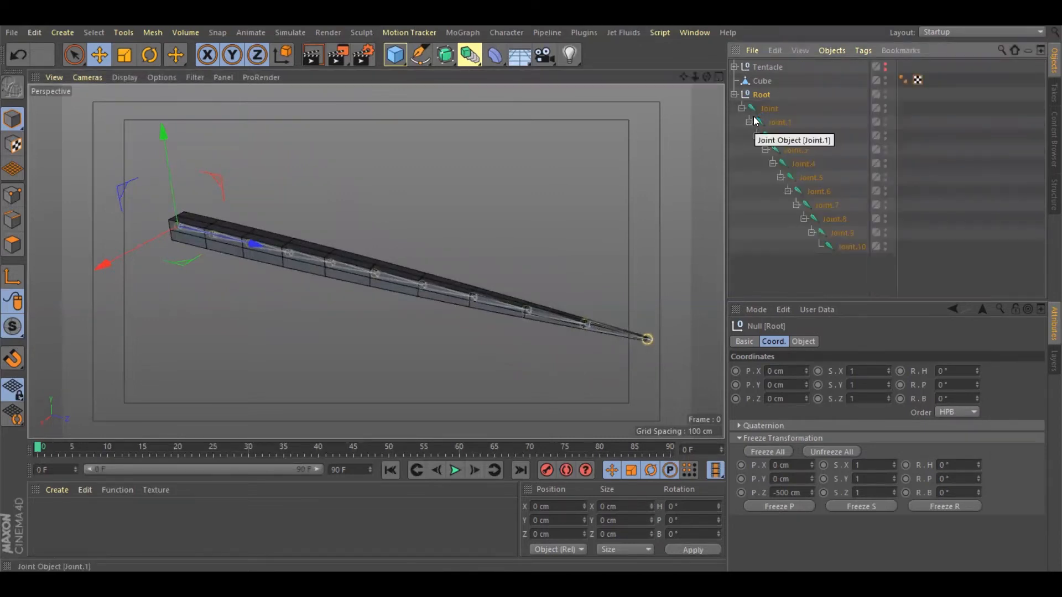
left_click(778, 255)
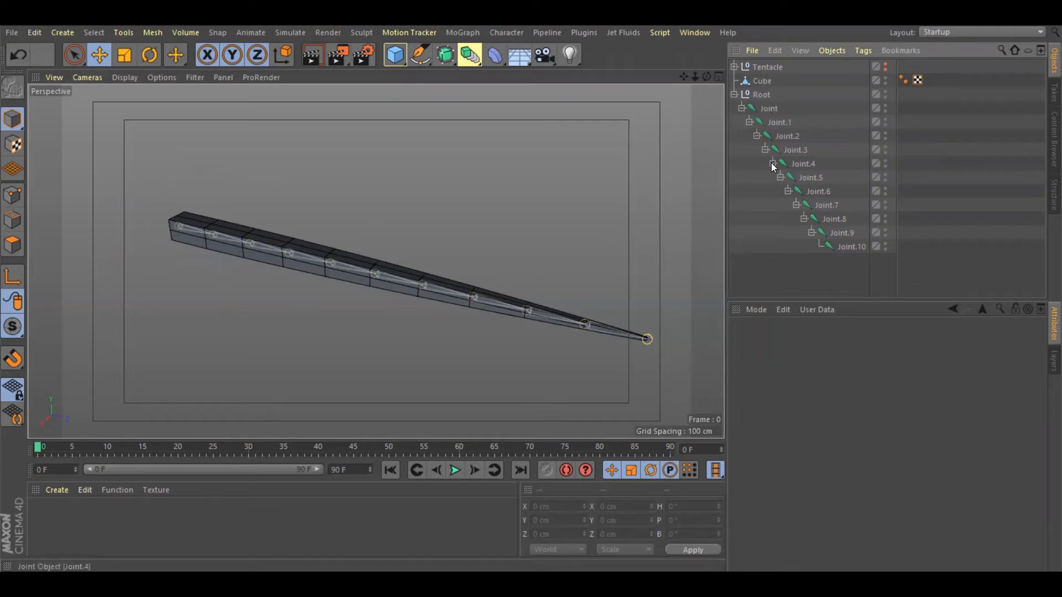
left_click(768, 109)
left_click(869, 246, "shift")
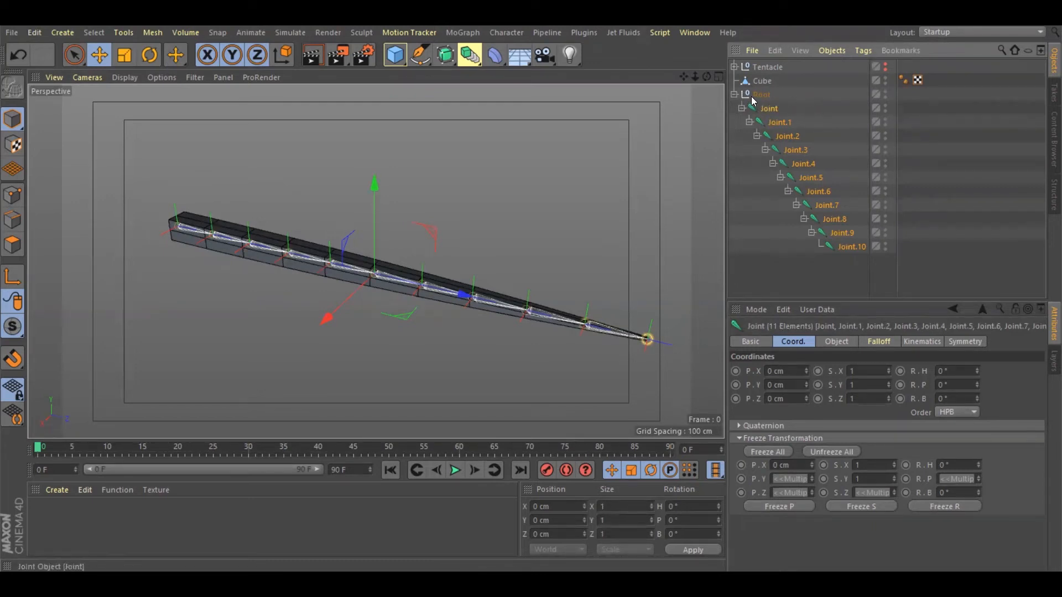
left_click(780, 109)
left_click(844, 247, "shift")
left_click(765, 80, "ctrl")
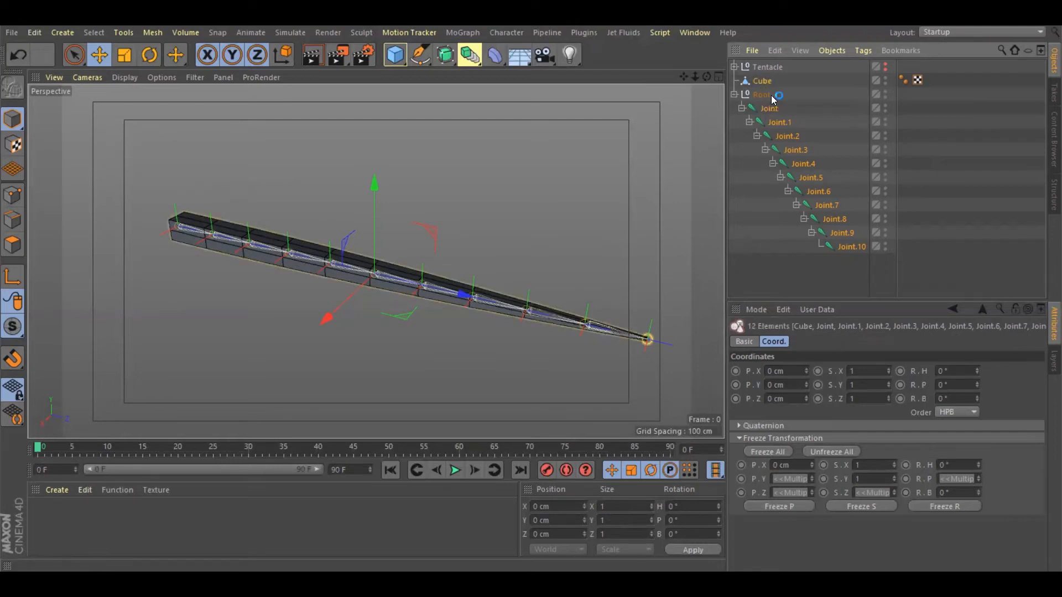
left_click(515, 36)
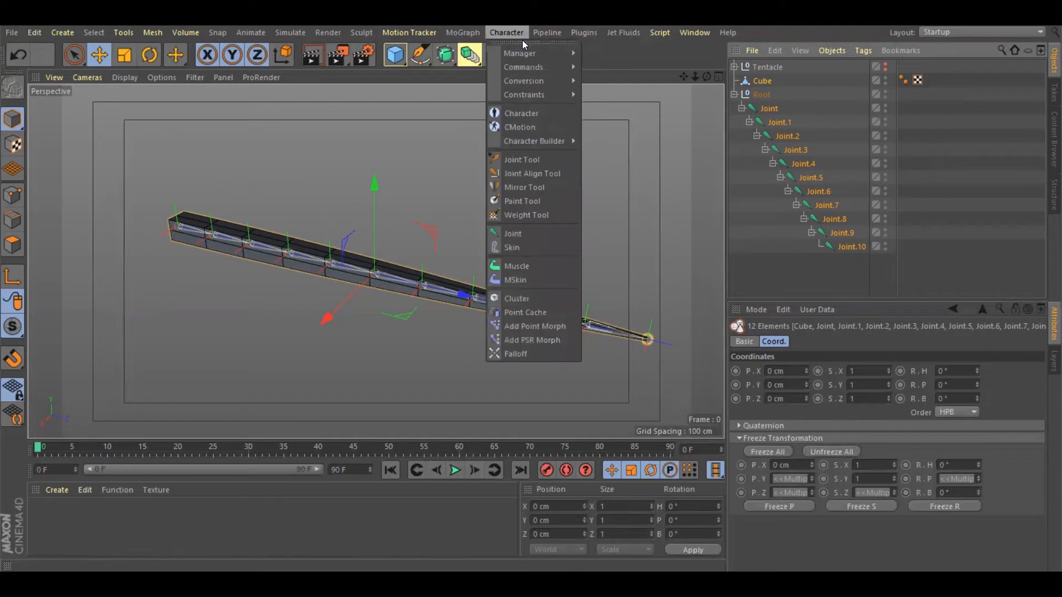
mouse_move(534, 50)
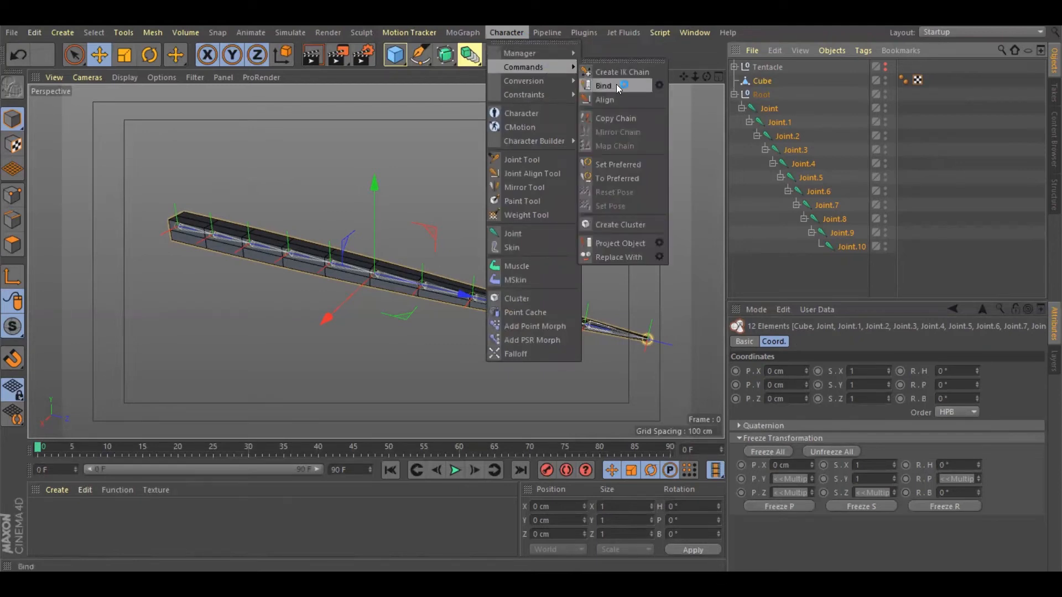
left_click(616, 85)
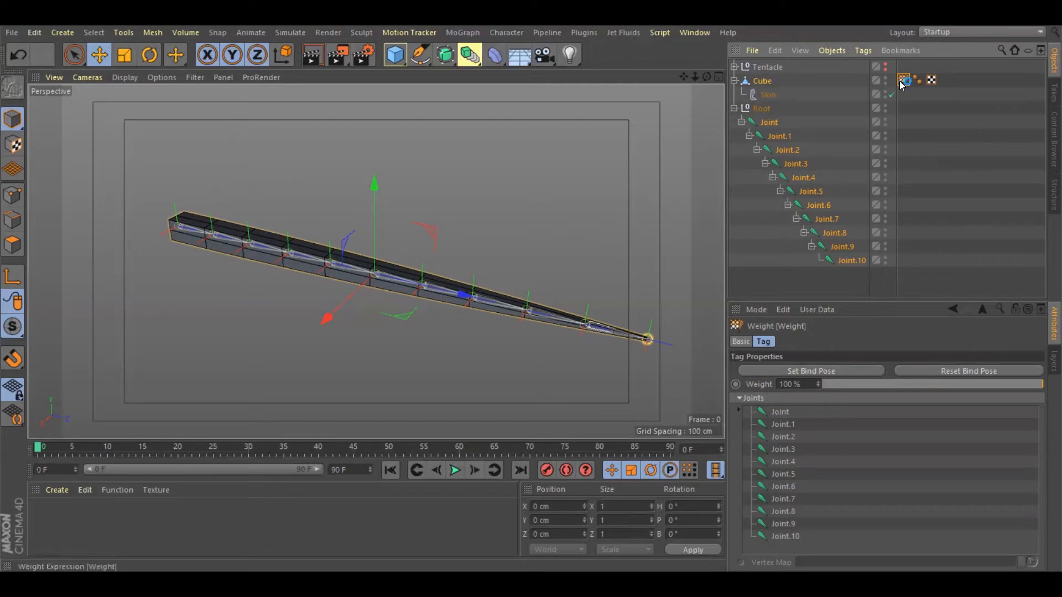
- Open the Weight Manager to show the joint weights as colours on Cube, and close the manager window
left_click_drag(902, 81, 904, 99)
left_click_drag(903, 81, 905, 87)
left_click_drag(905, 81, 907, 84)
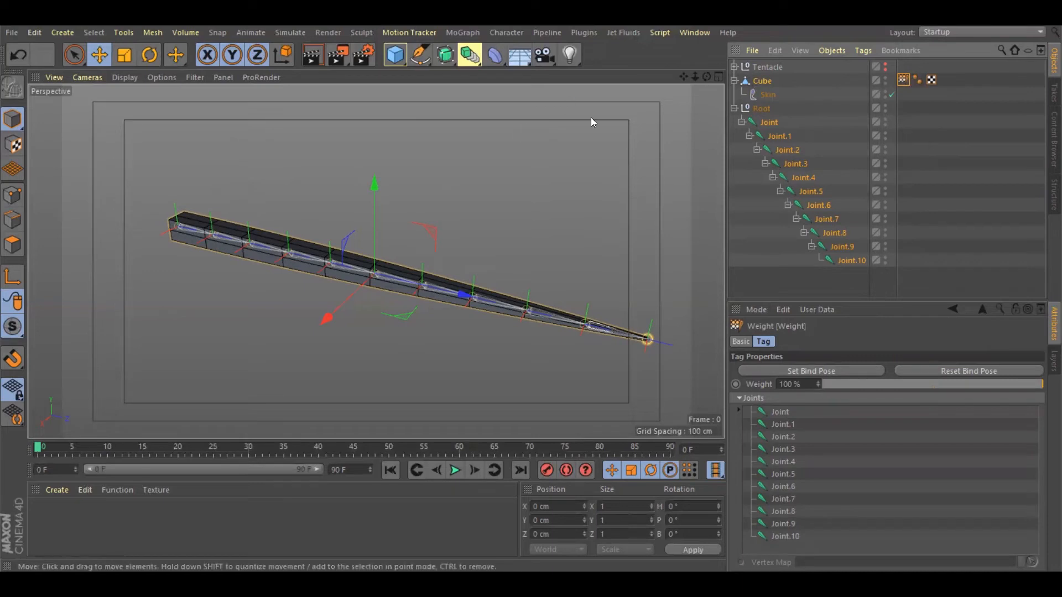
left_click_drag(705, 76, 672, 83)
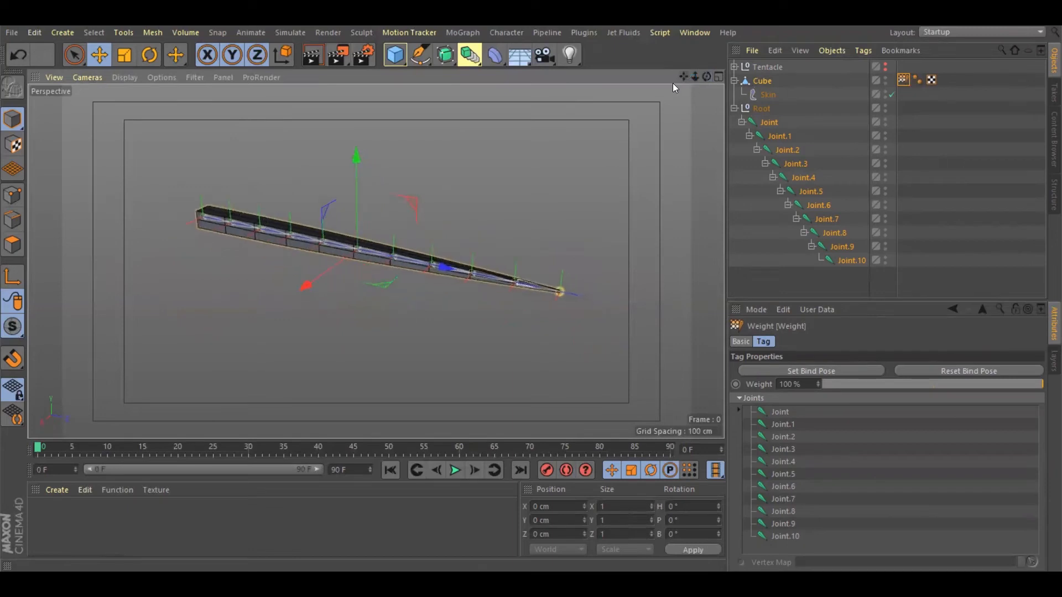
left_click(511, 34)
mouse_move(514, 51)
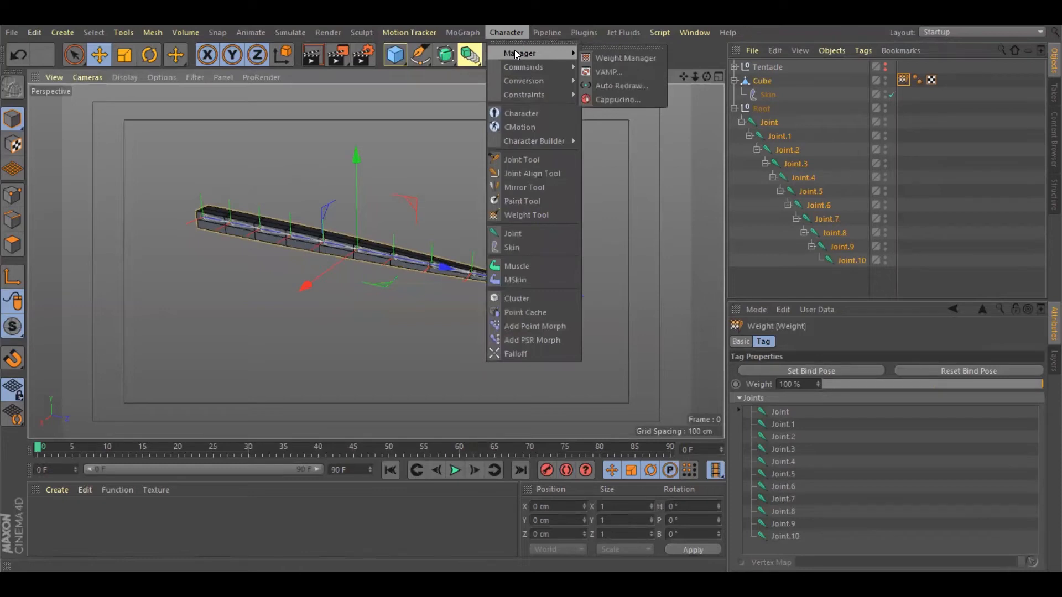
left_click(613, 57)
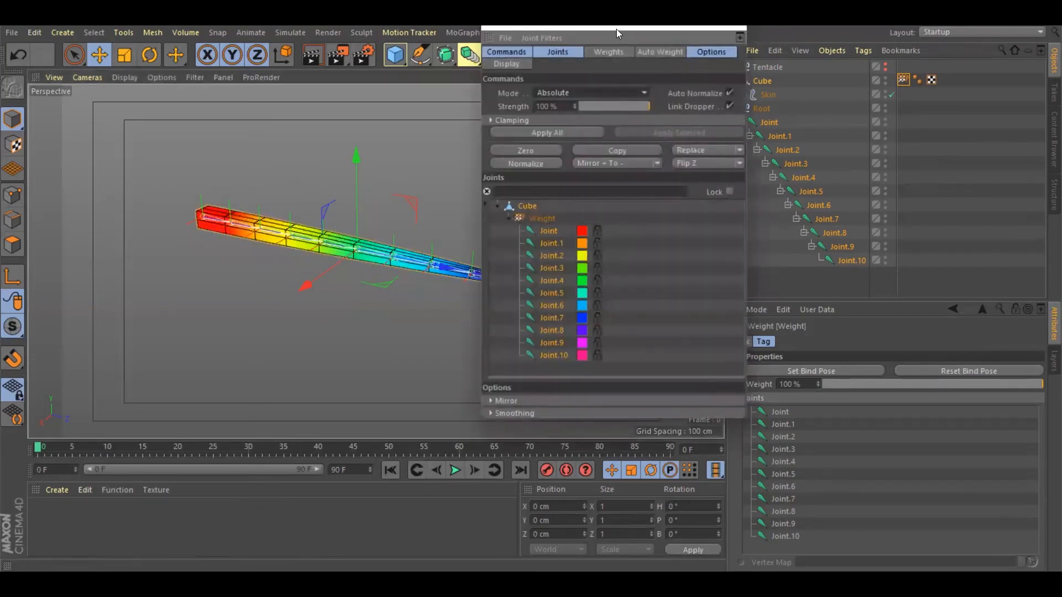
left_click_drag(616, 29, 753, 137)
left_click(801, 130)
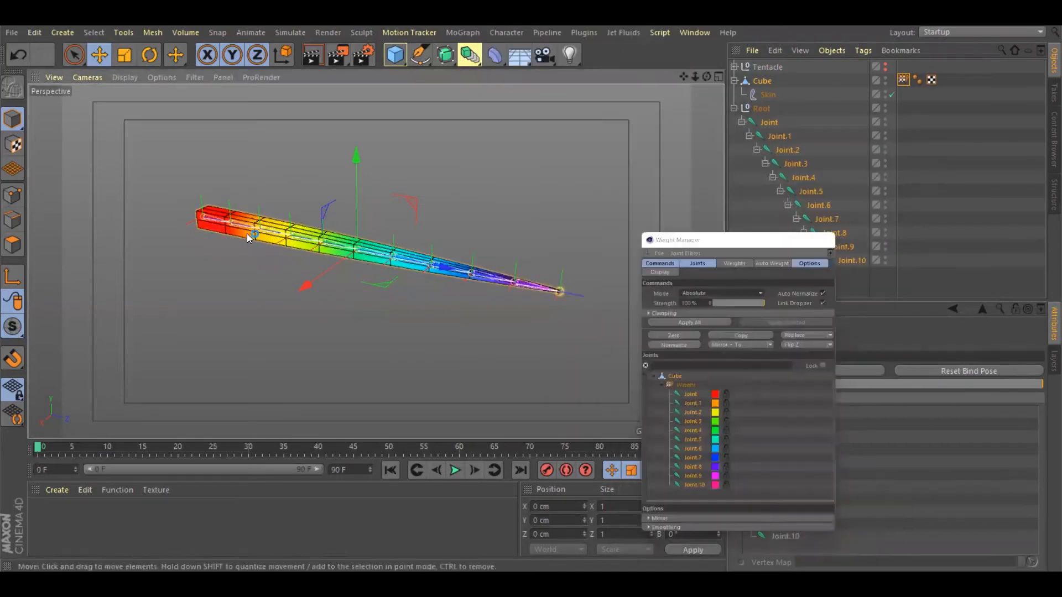
- Examine the weight colouring along the tentacle, checking the influence of Joint, Joint.10, Joint.9 and Joint.8 one by one
mouse_move(706, 76)
left_mouse_down()
mouse_move(725, 77)
mouse_move(719, 94)
mouse_move(685, 87)
mouse_move(719, 83)
mouse_move(688, 73)
left_mouse_up()
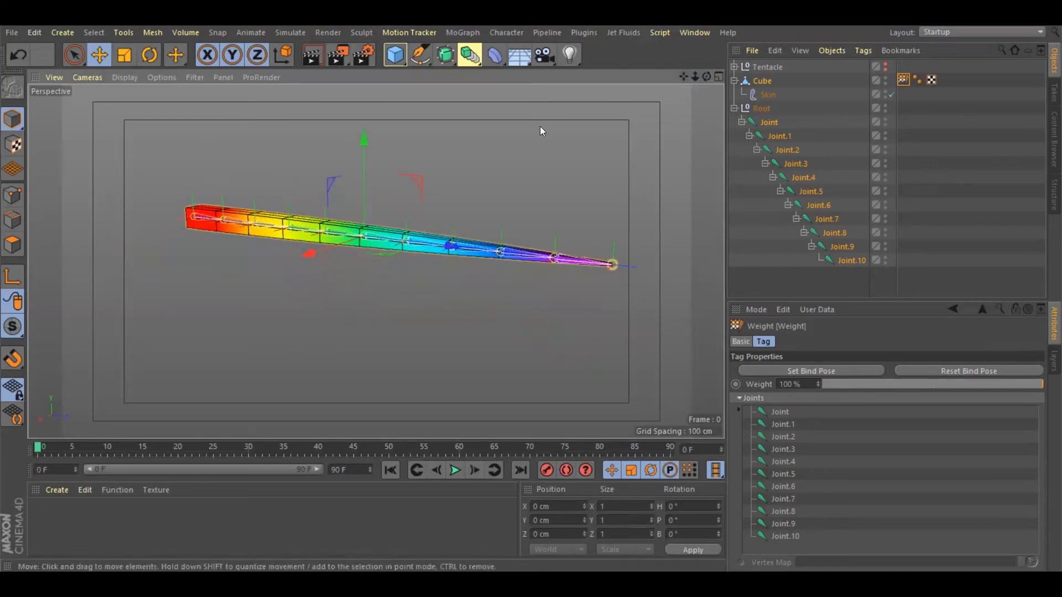
left_click_drag(707, 77, 598, 148)
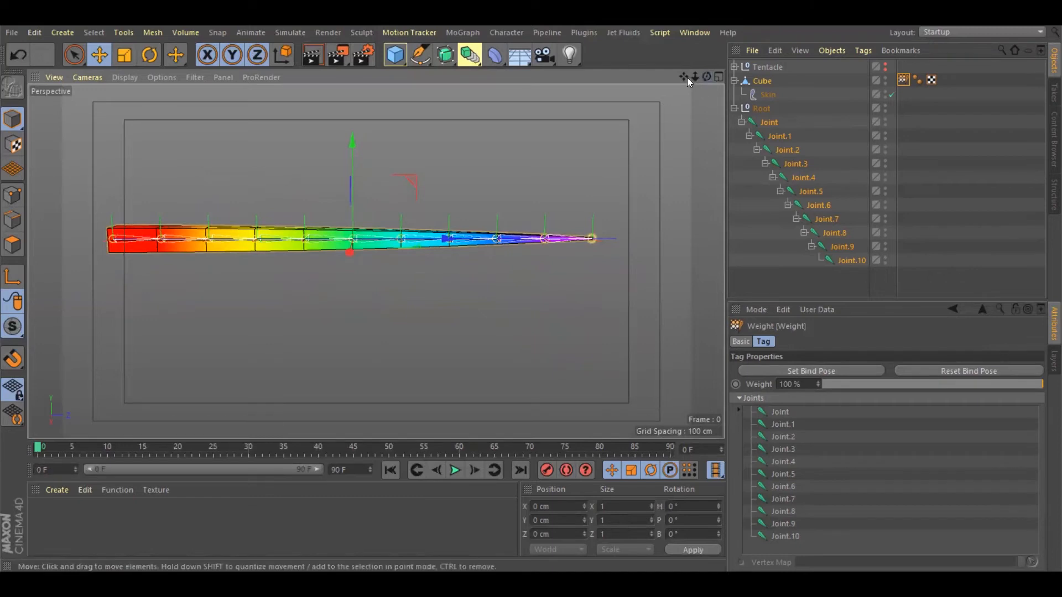
mouse_move(687, 78)
left_mouse_down()
mouse_move(704, 77)
mouse_move(669, 78)
left_mouse_up()
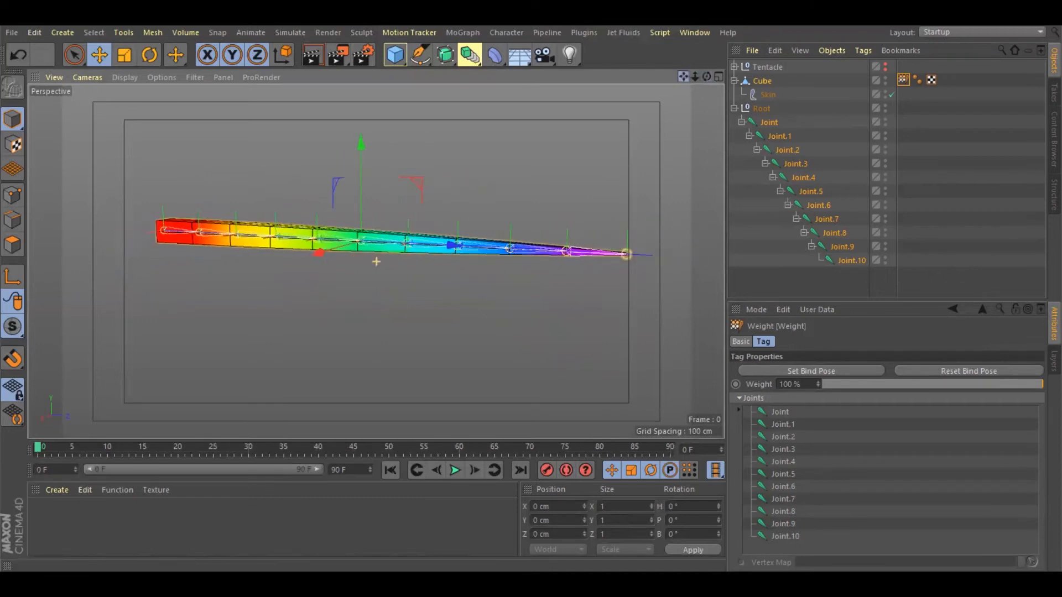
left_click(162, 229)
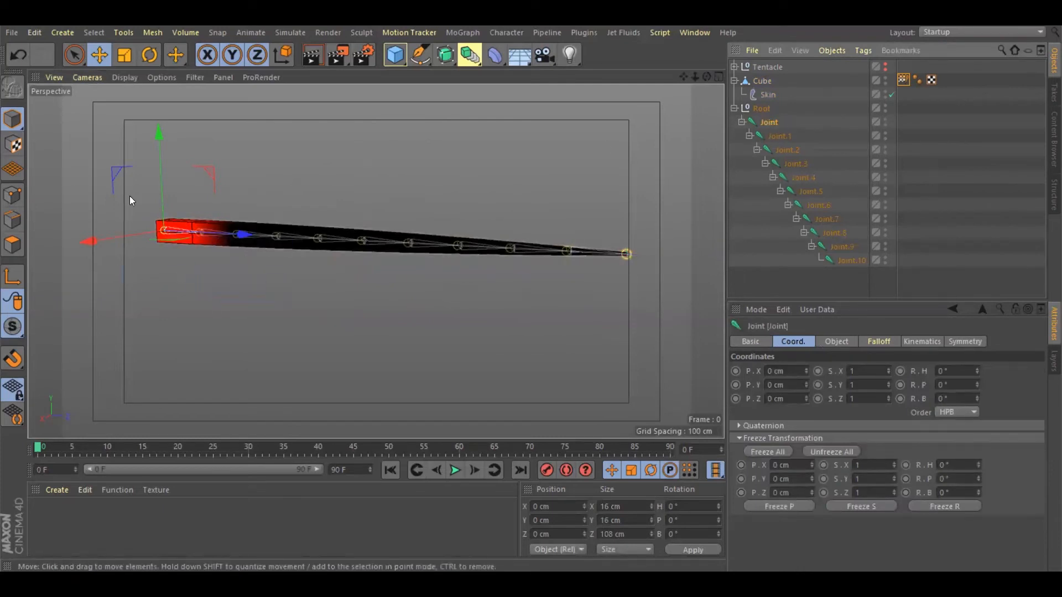
left_click_drag(703, 81, 691, 97)
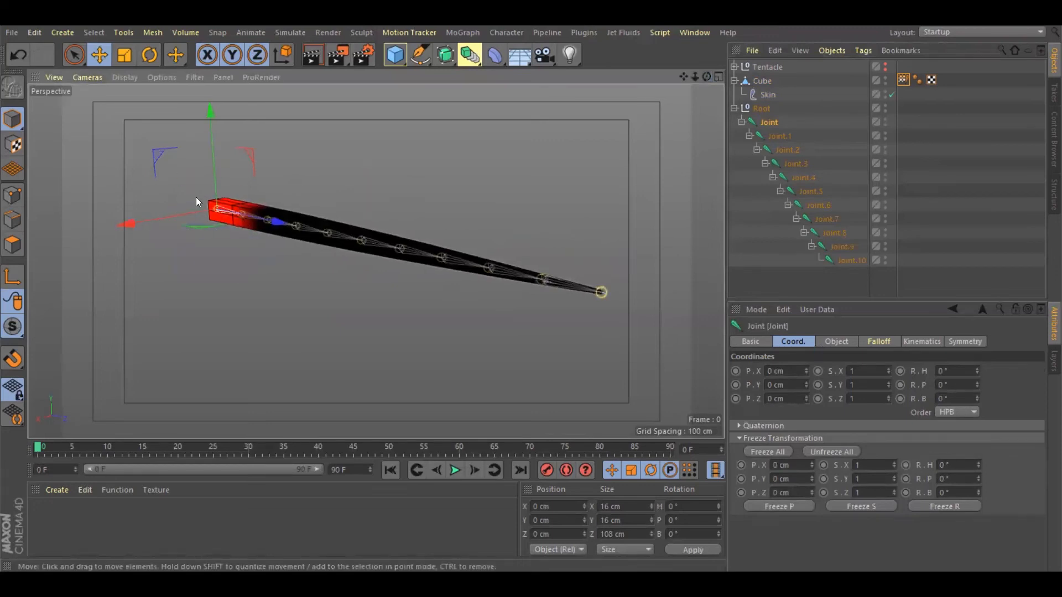
left_click(832, 261)
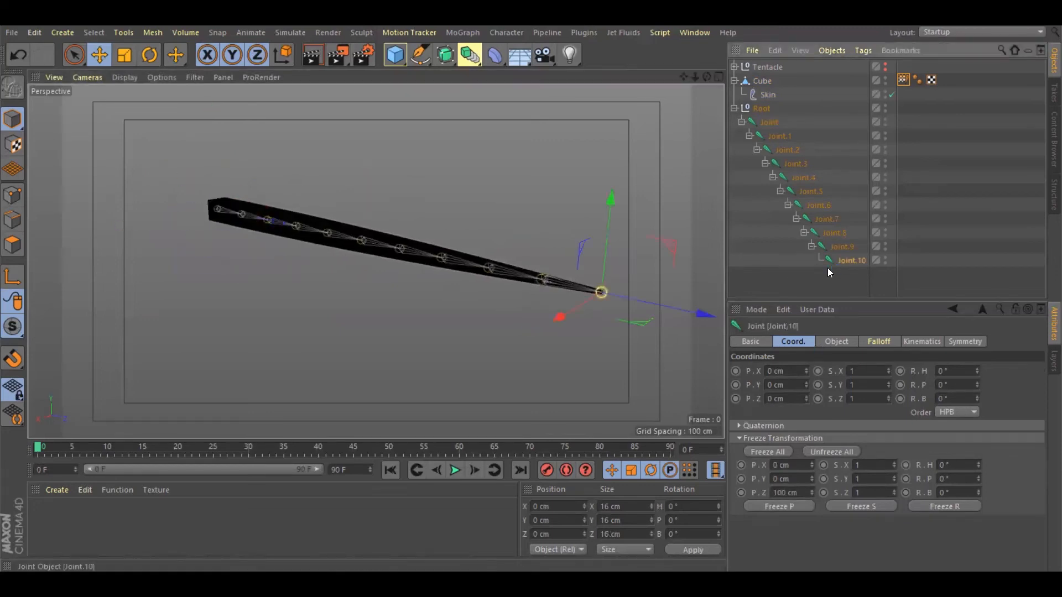
left_click(836, 250)
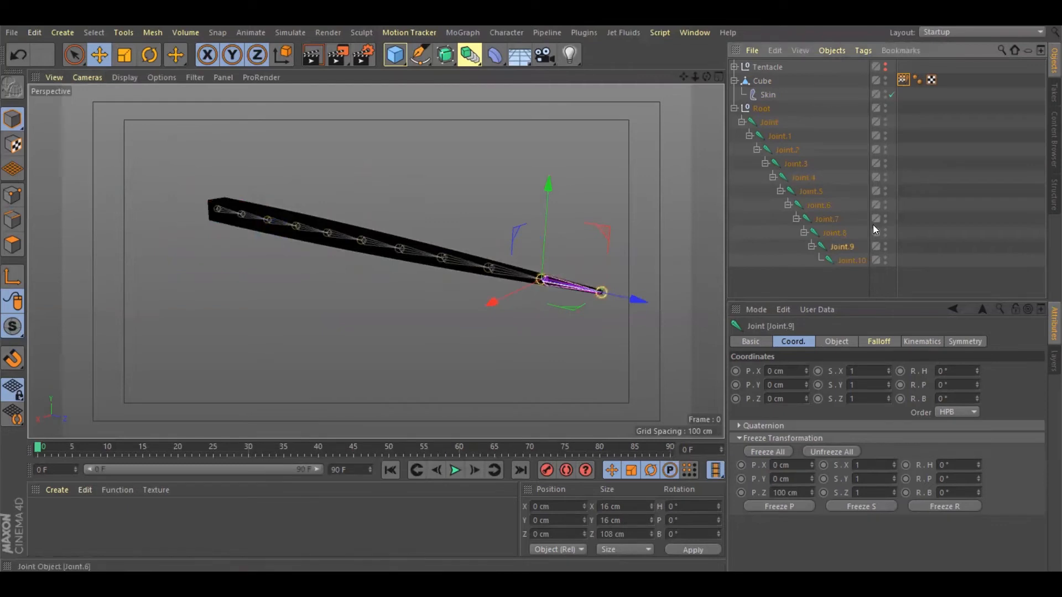
left_click(832, 233)
left_click_drag(705, 76, 502, 262)
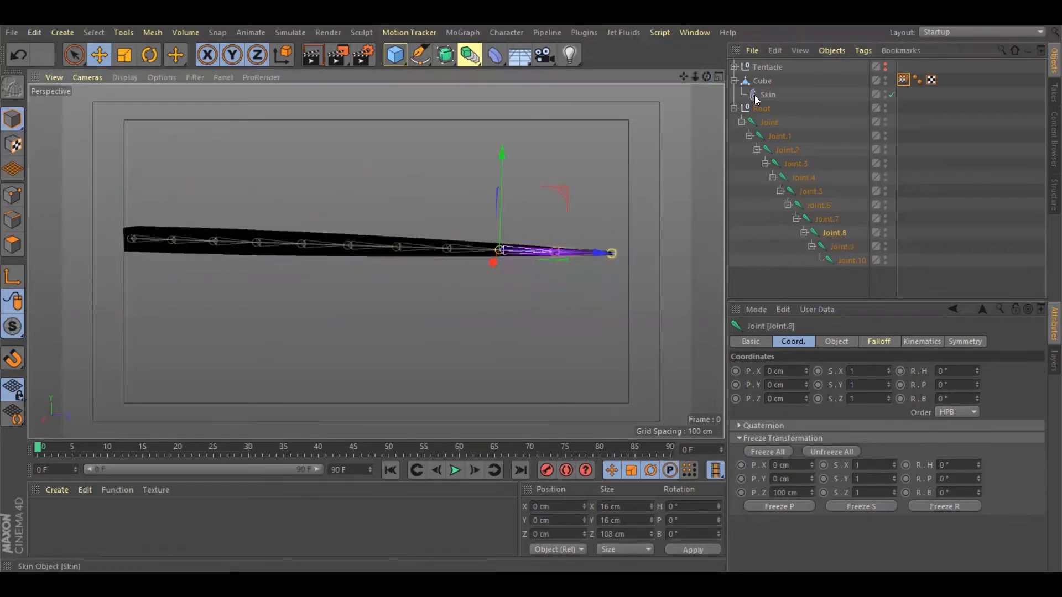
- Examine the combined weight colouring on the tentacle with Joint through Joint.10 selected
left_click_drag(707, 77, 359, 276)
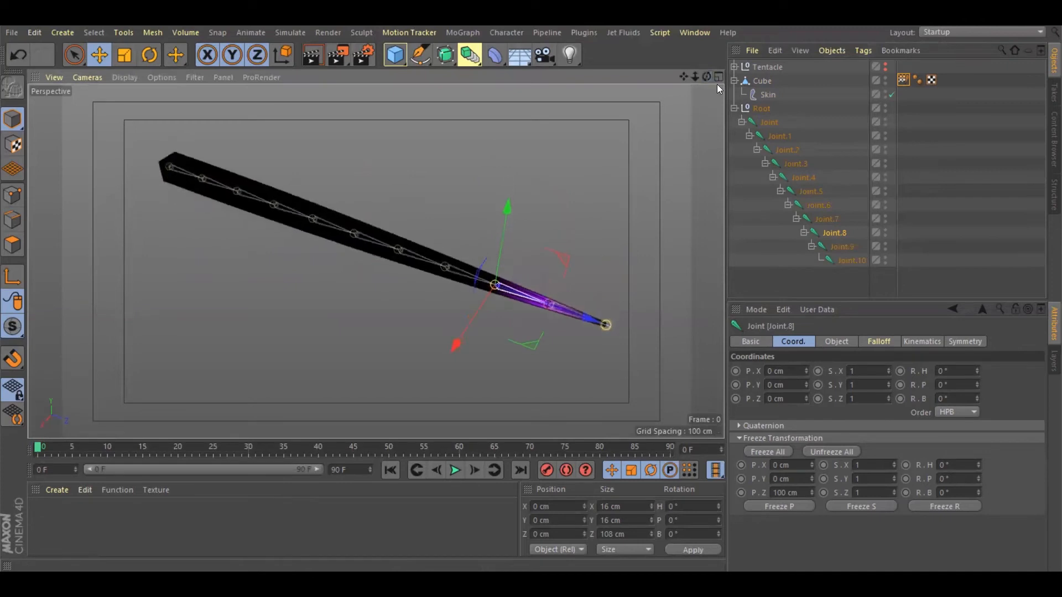
left_click(759, 120)
left_click(832, 261, "shift")
left_click_drag(706, 78, 692, 77)
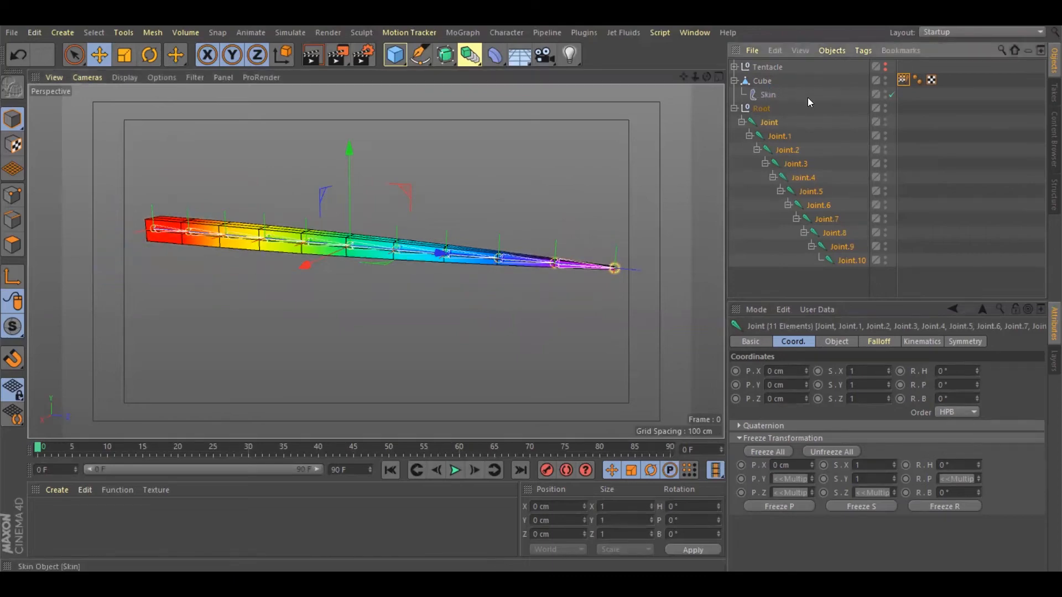
left_click(769, 123)
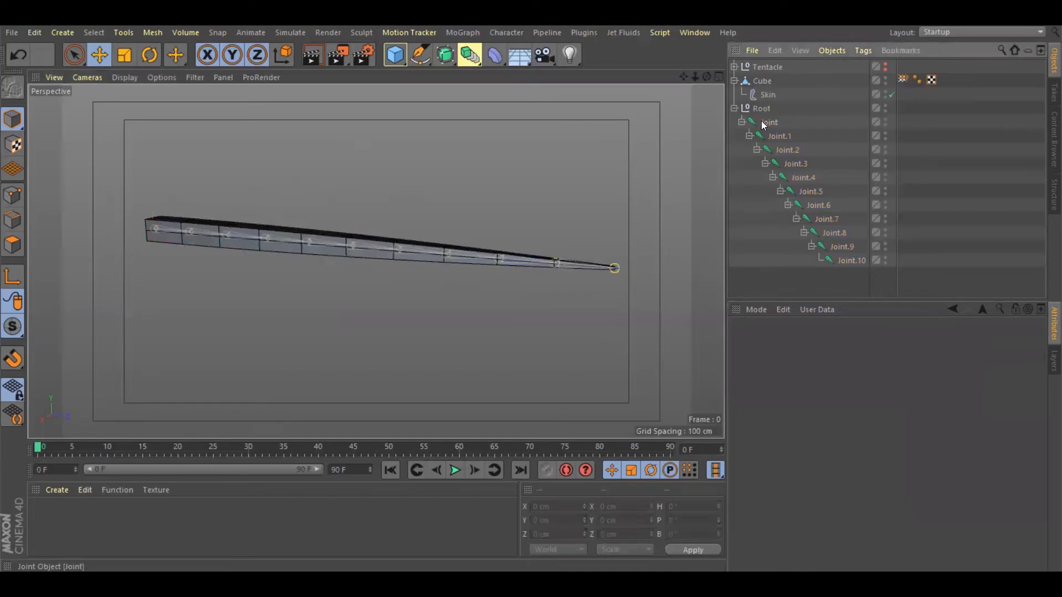
- Select Joint and Joint.10 and create an IK chain between them
mouse_move(706, 76)
left_mouse_down()
mouse_move(719, 88)
mouse_move(659, 81)
mouse_move(659, 64)
mouse_move(741, 89)
mouse_move(724, 80)
left_mouse_up()
mouse_move(394, 343)
left_mouse_down("alt")
mouse_move(442, 387)
mouse_move(376, 337)
mouse_move(394, 342)
left_mouse_up("alt")
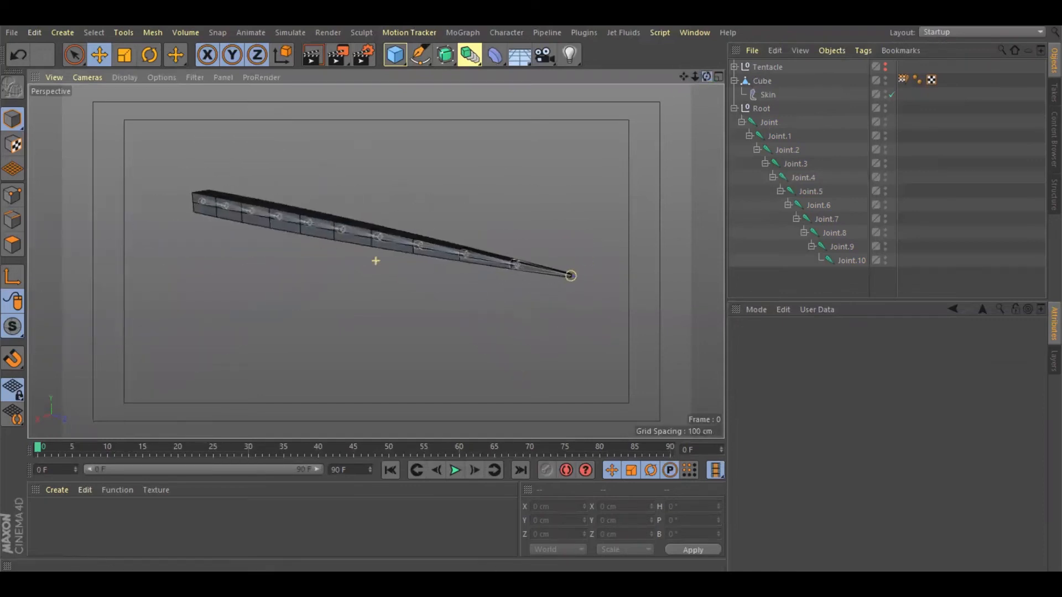
middle_click(774, 123)
left_click(792, 341)
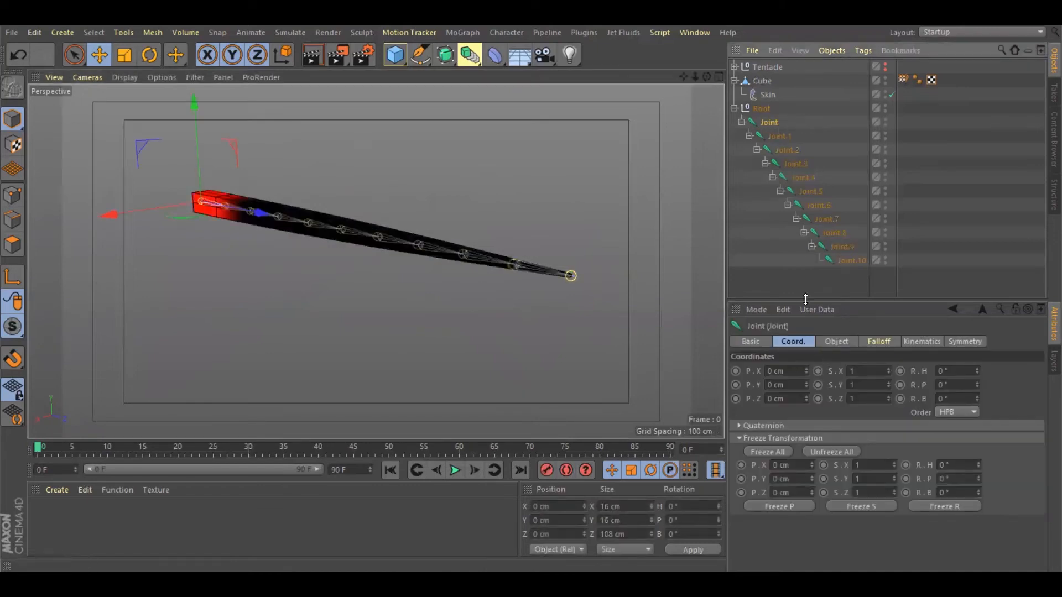
left_click(853, 261, "ctrl")
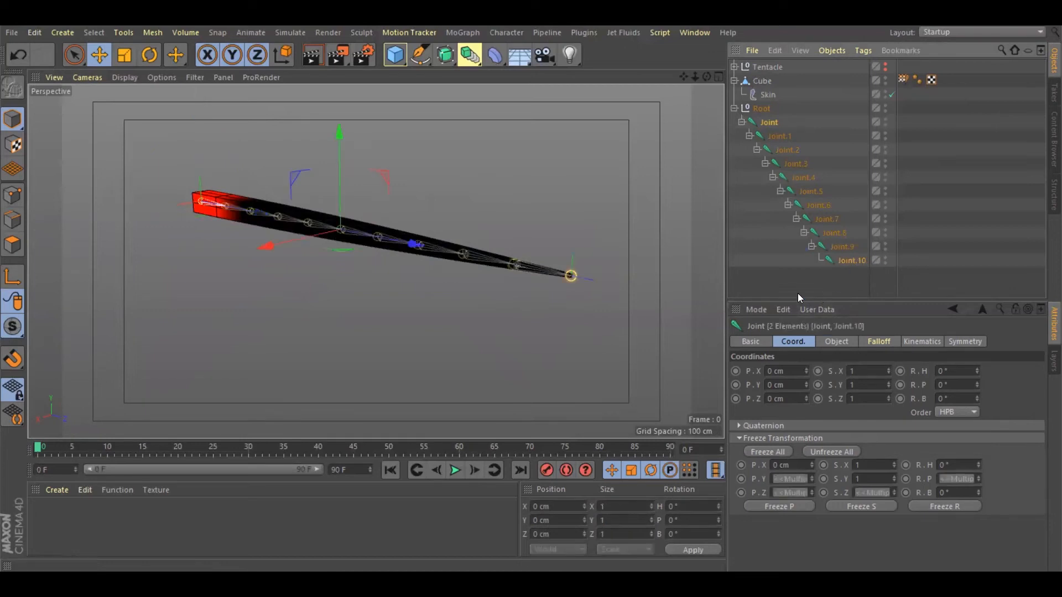
left_click(502, 32)
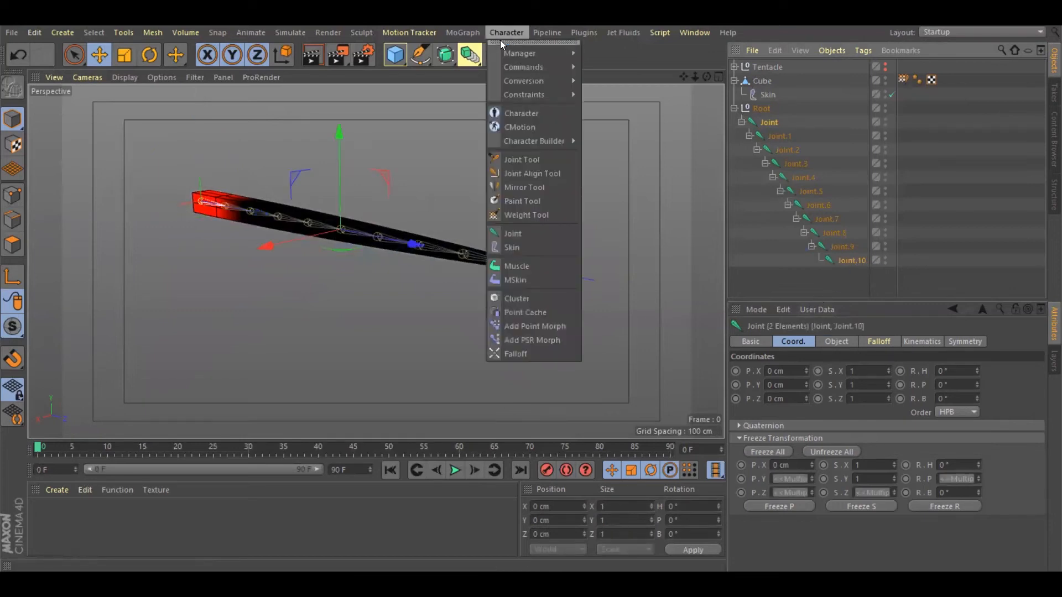
mouse_move(527, 67)
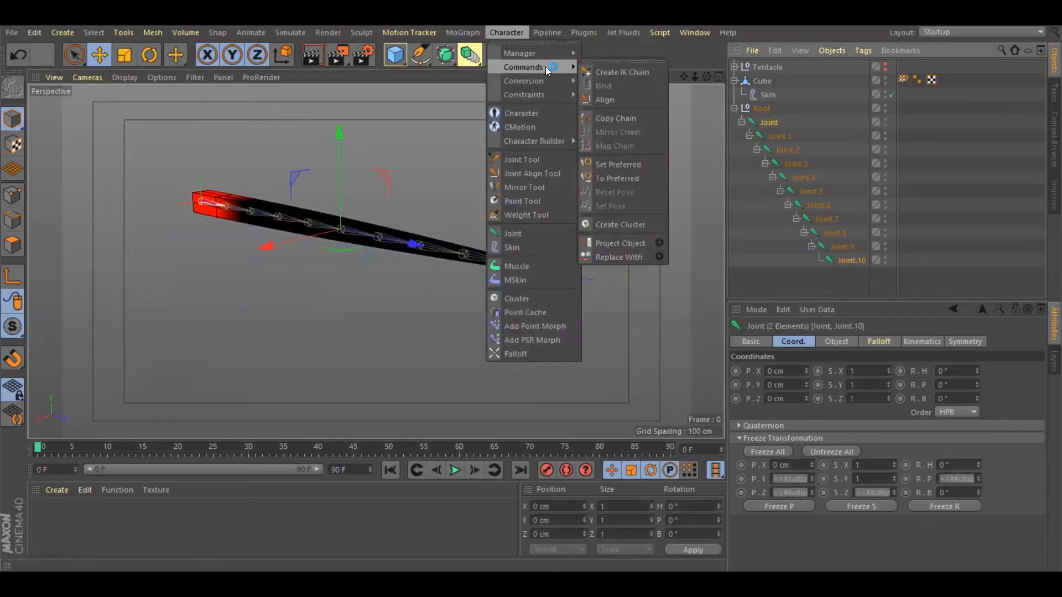
left_click(597, 70)
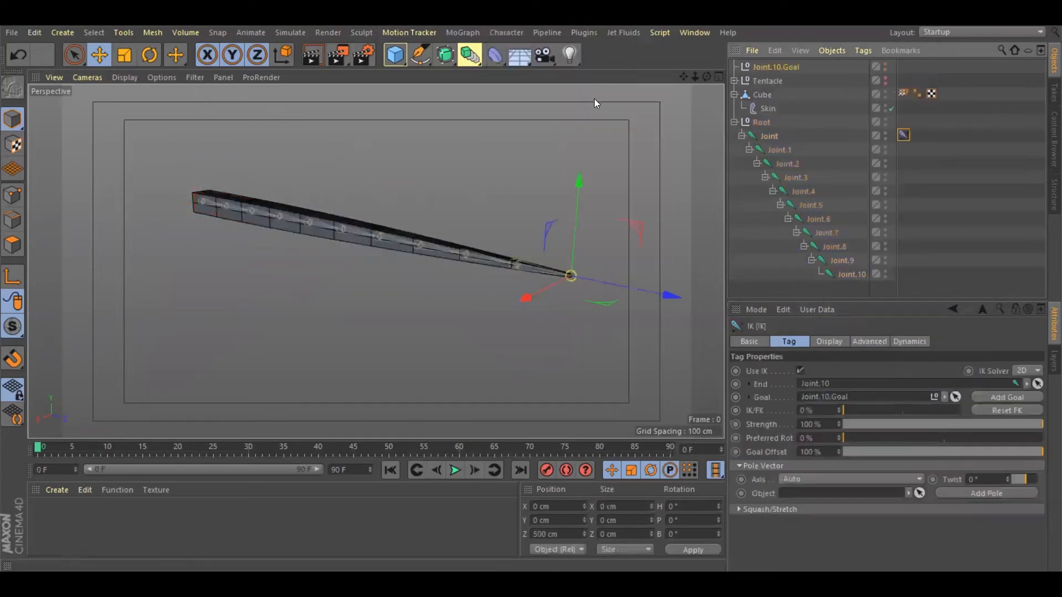
- Fold the Root and Cube hierarchies and freeze all transformations of the Joint.10.Goal null
left_click(785, 67)
left_click(735, 122)
left_click(735, 94)
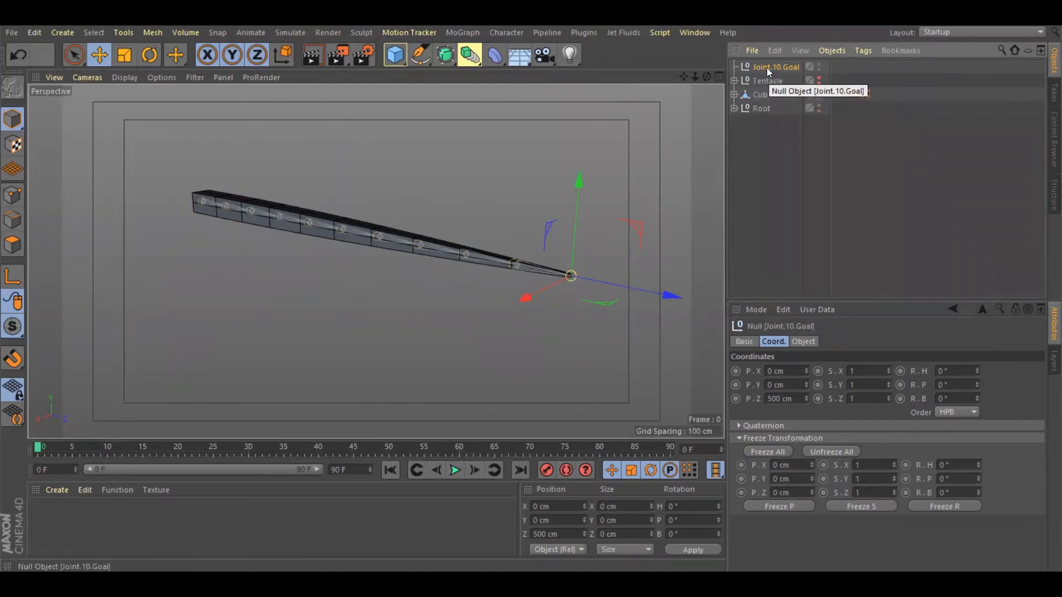
left_click(768, 452)
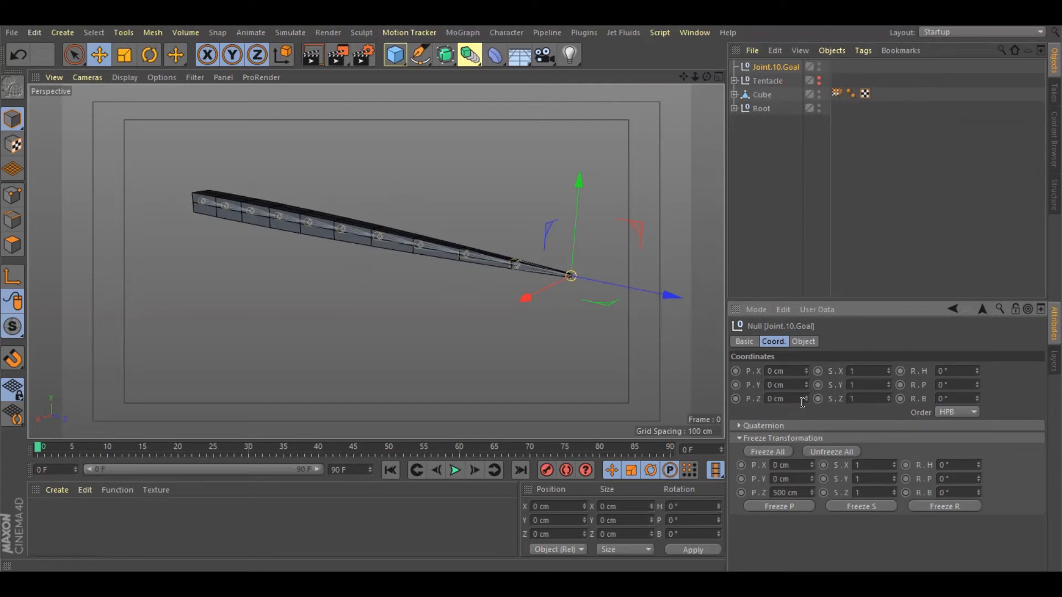
left_click_drag(683, 77, 616, 62)
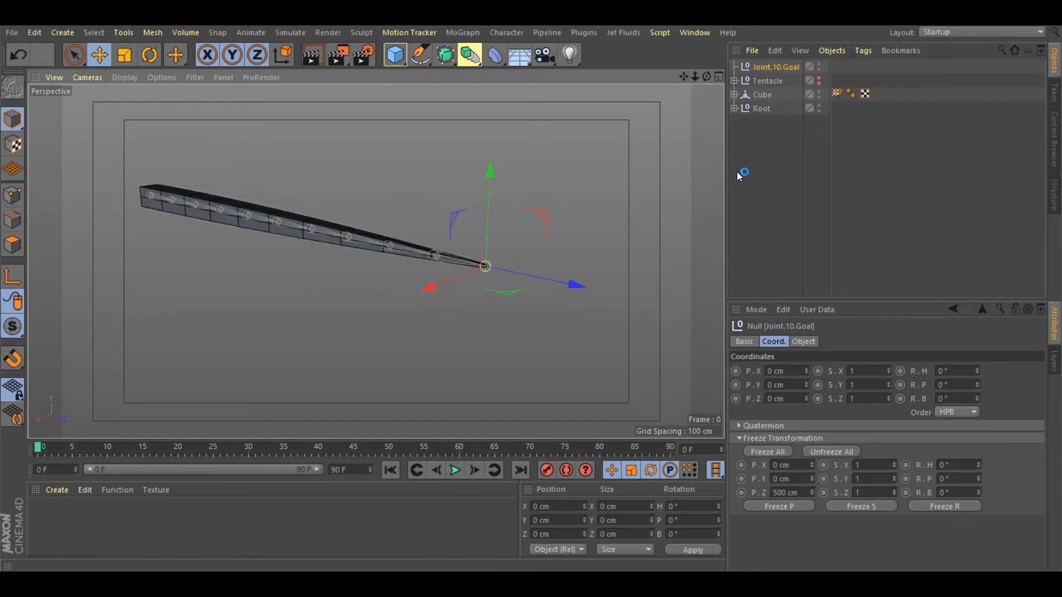
- Rename the Cube mesh as Tentacle
left_click(770, 202)
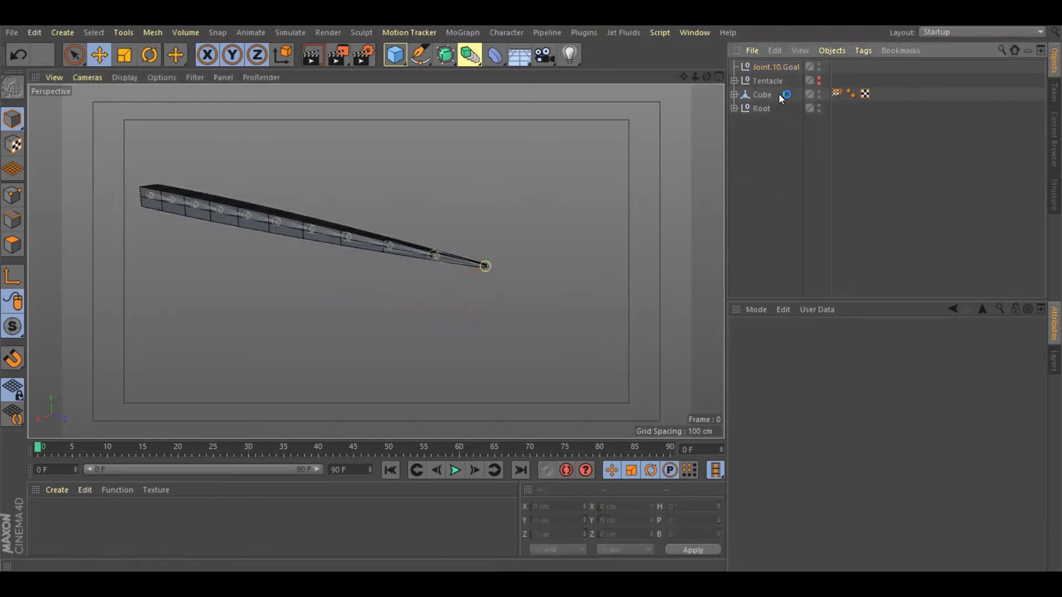
left_click(763, 99)
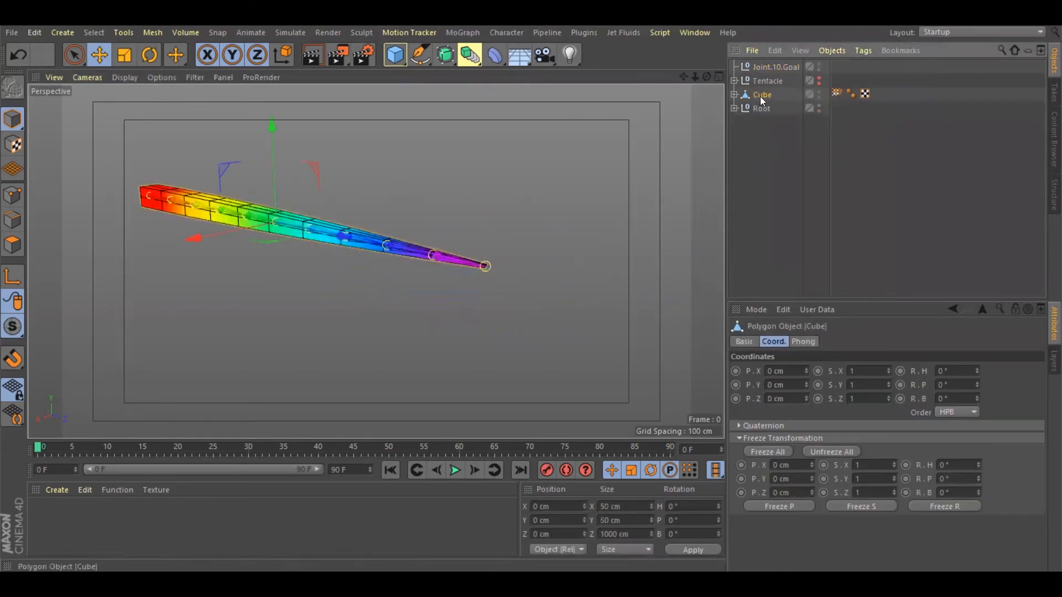
double_click(761, 95)
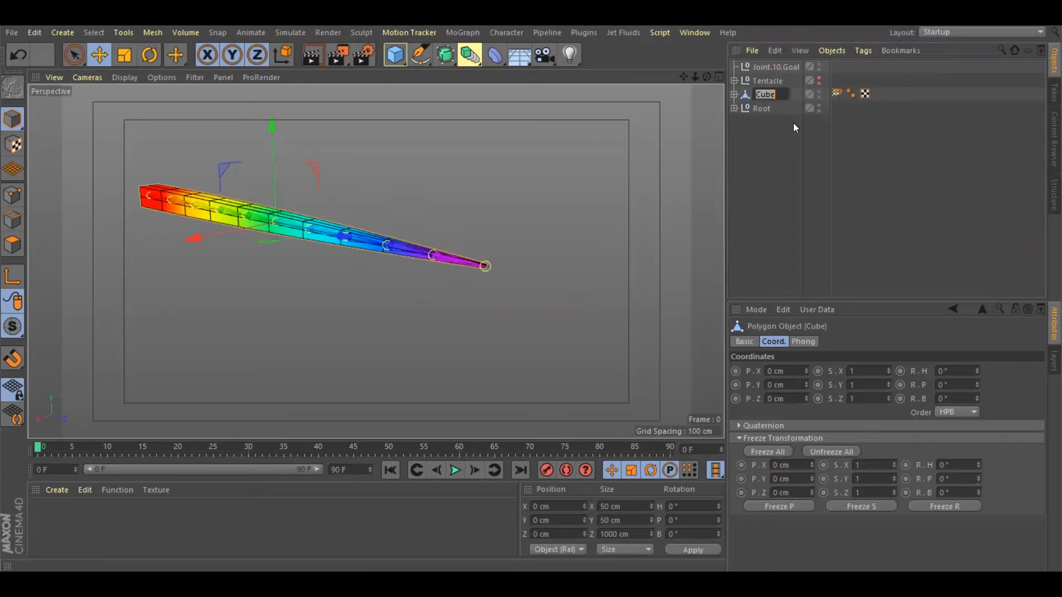
key("BackSpace")
type("Tentacle")
key("Return")
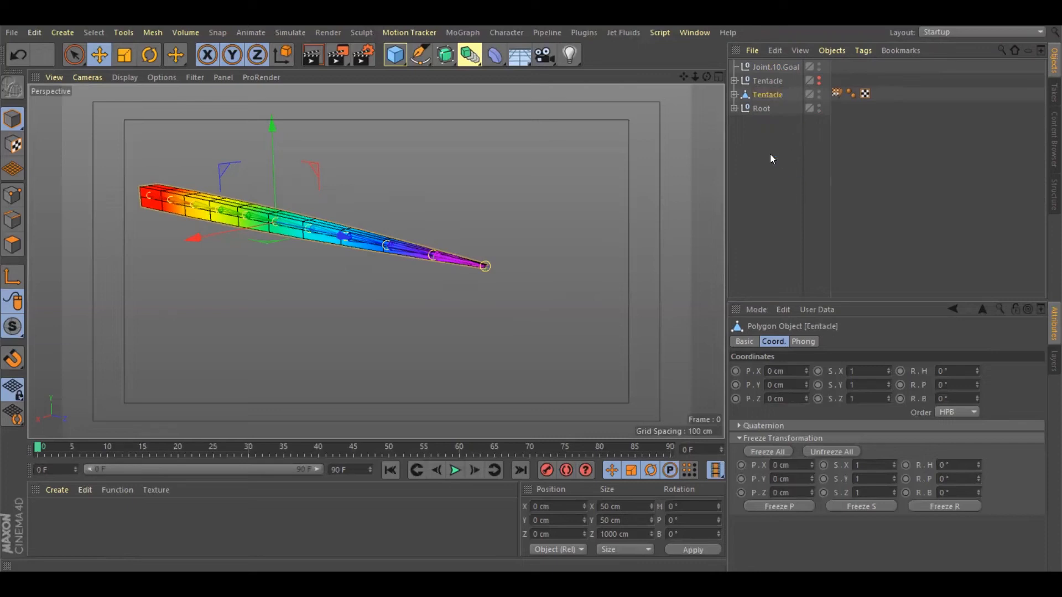
- Rename the Root null as Tentacle_Root
double_click(761, 108)
type("Tentacle")
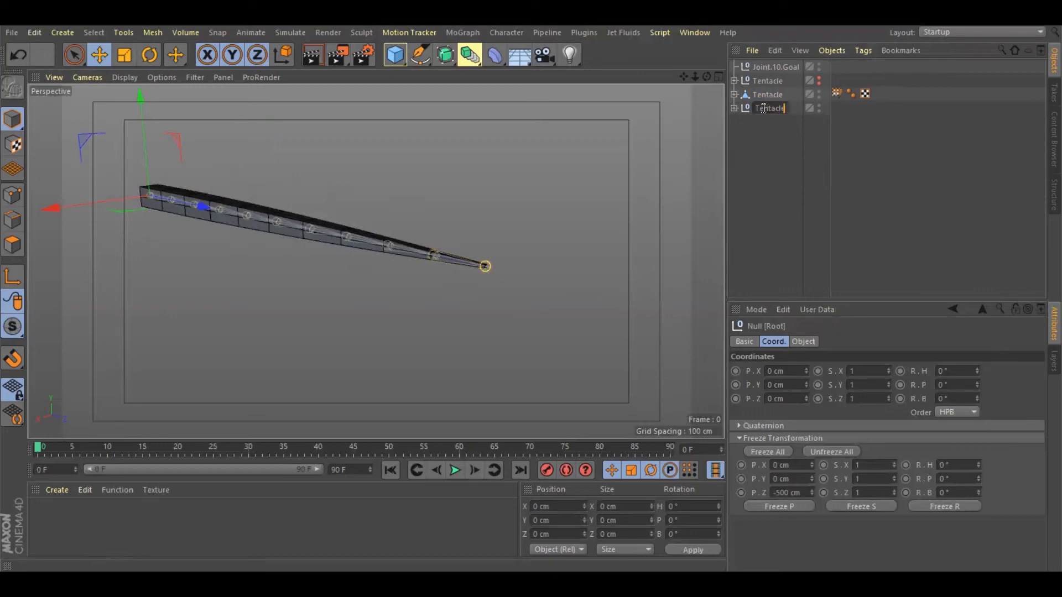
type("_Root")
key("Return")
- Rename the Joint.10.Goal null as Tentacle arm controller
left_click(774, 68)
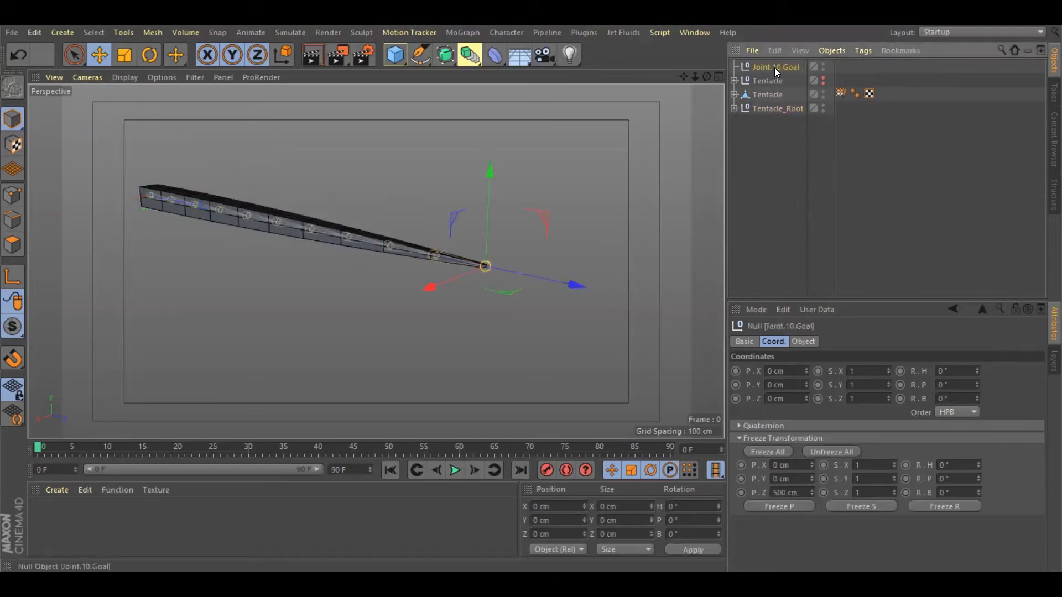
double_click(774, 68)
key("BackSpace")
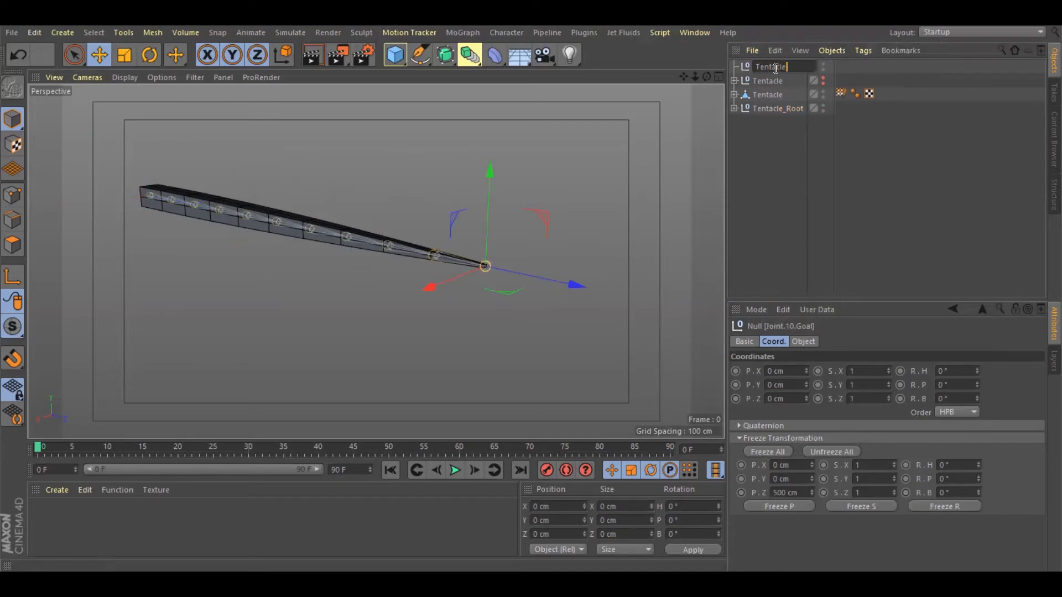
type("Tentacle arm")
type(" controlle")
type("r")
key("Return")
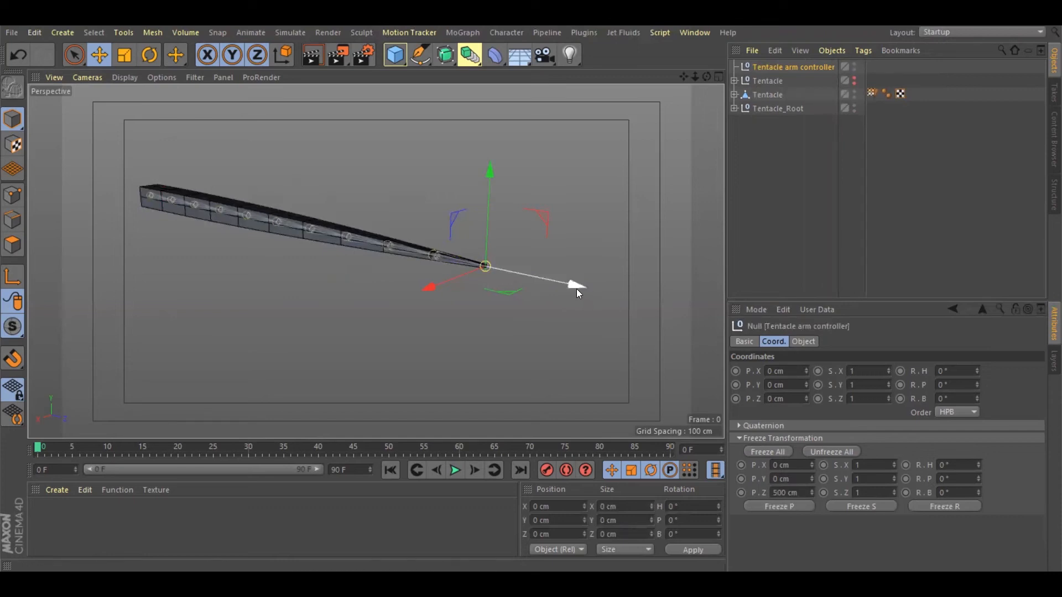
- Test the IK bend by moving Tentacle arm controller to about X -194, Y -127, Z -443 cm
left_click_drag(578, 285, 412, 252)
left_click_drag(684, 76, 766, 154)
left_click_drag(361, 338, 425, 311)
left_click_drag(535, 309, 500, 300)
left_click_drag(490, 202, 480, 266)
left_click_drag(560, 362, 468, 354)
- Place Tentacle arm controller below Tentacle_Root in the object list and return it to its frozen position with Reset PSR
left_click_drag(774, 68, 771, 142)
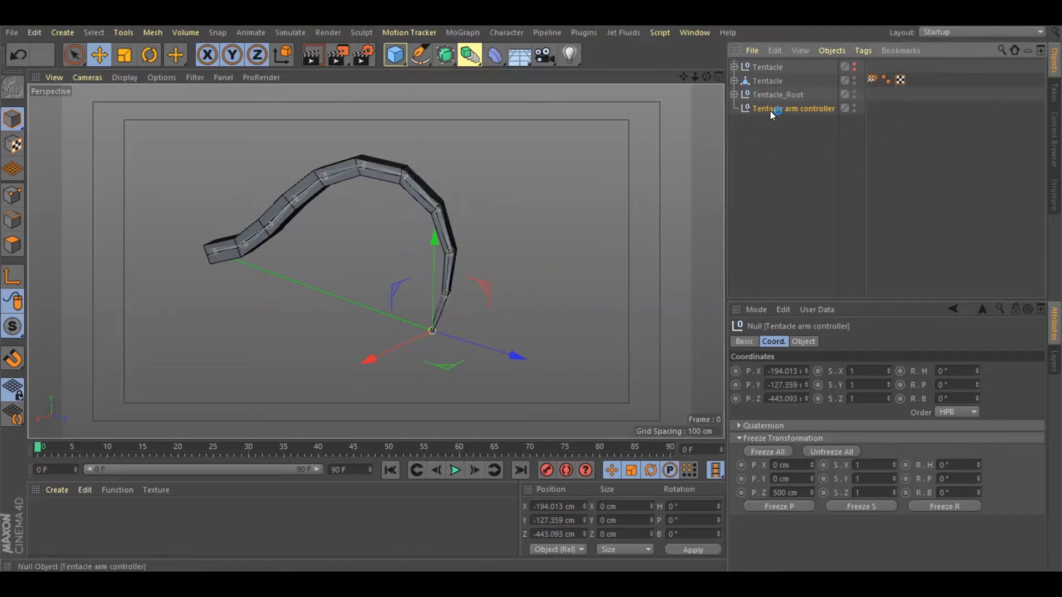
left_click(122, 33)
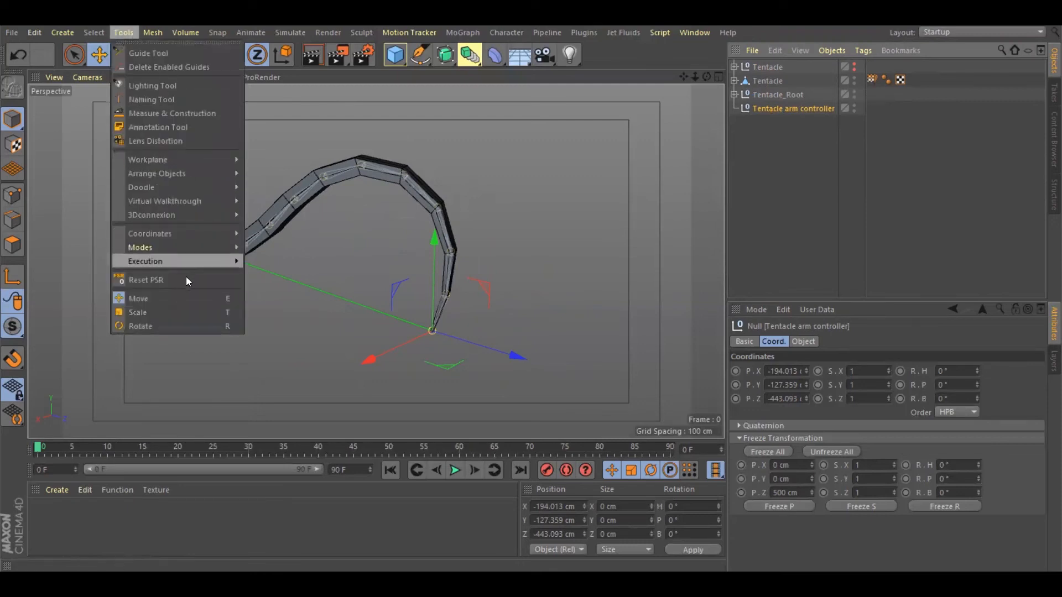
left_click(186, 280)
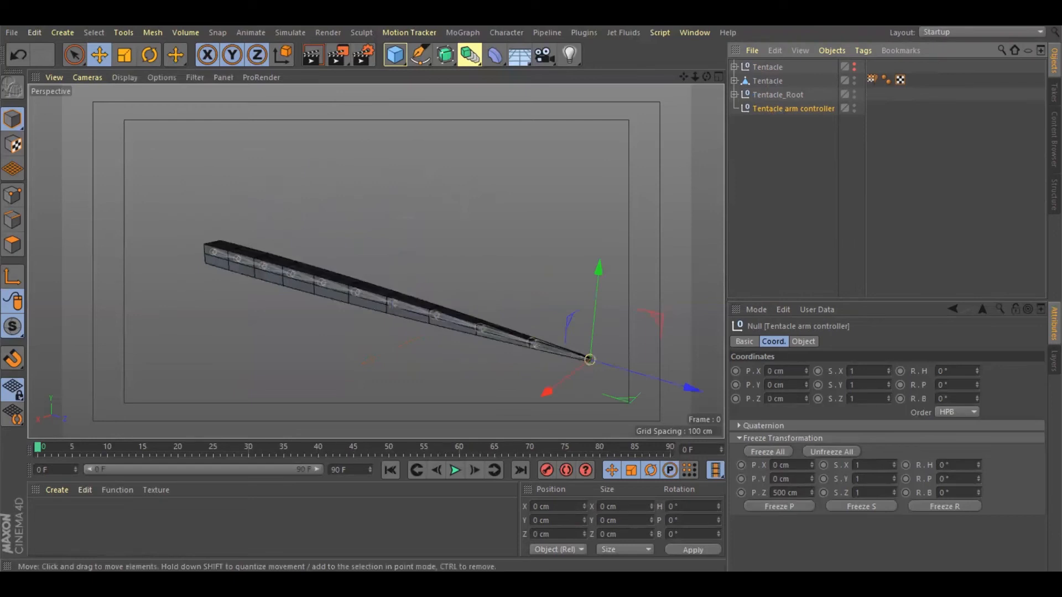
- Hide the joints in the perspective view by disabling the Joint display filter
key("h")
mouse_move(706, 77)
left_mouse_down()
mouse_move(679, 74)
mouse_move(708, 77)
left_mouse_up()
left_click(769, 167)
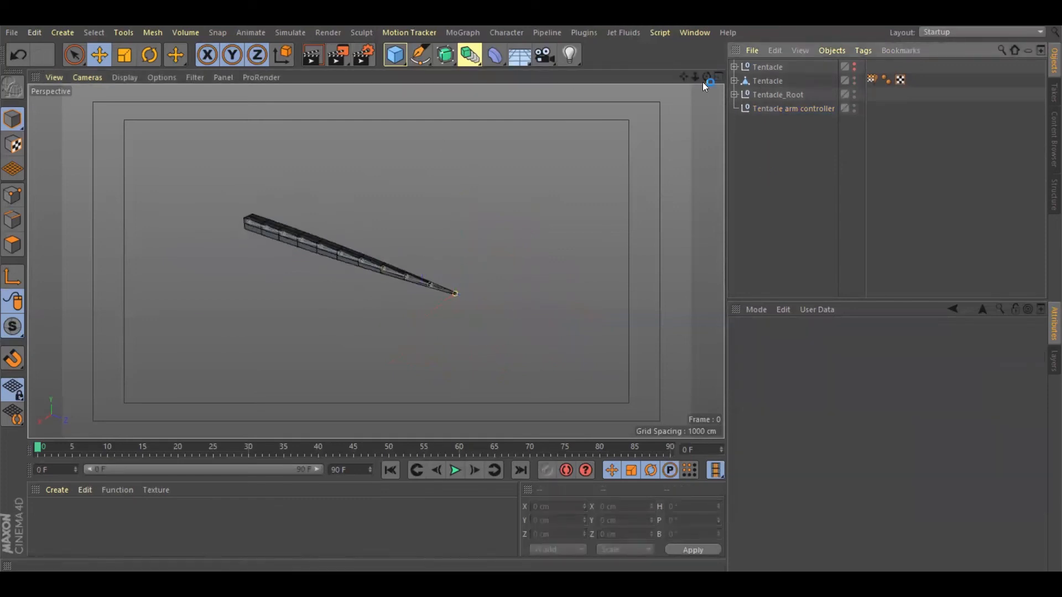
left_click_drag(707, 77, 691, 88)
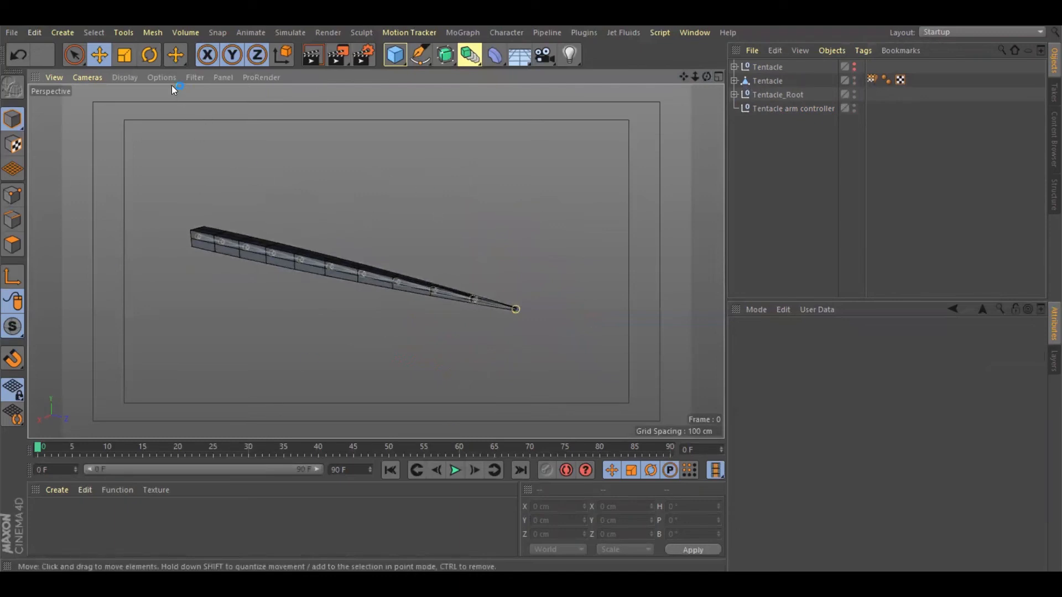
left_click_drag(678, 77, 719, 77)
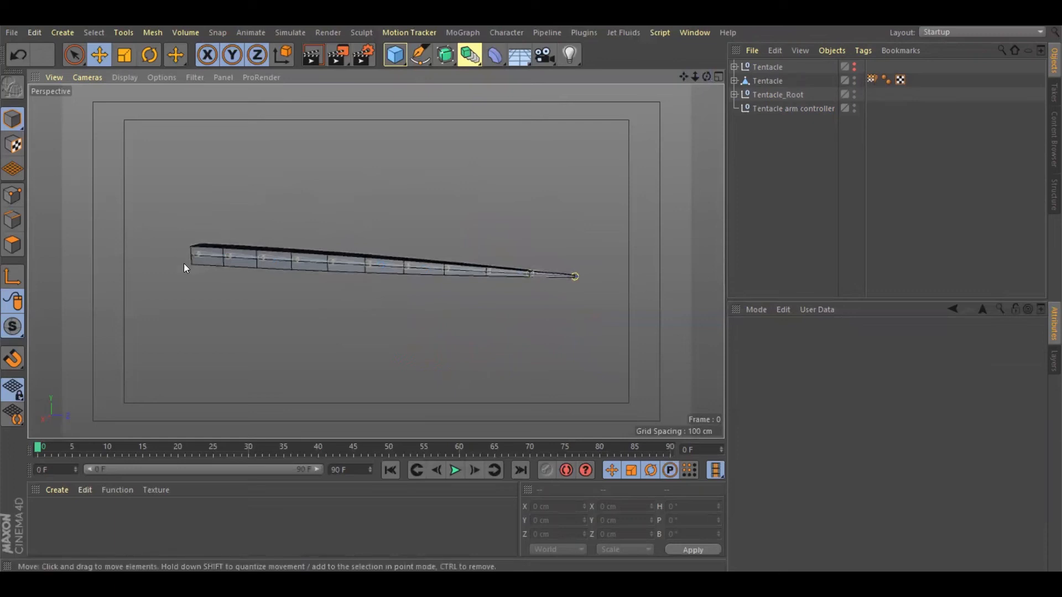
left_click_drag(707, 76, 713, 79)
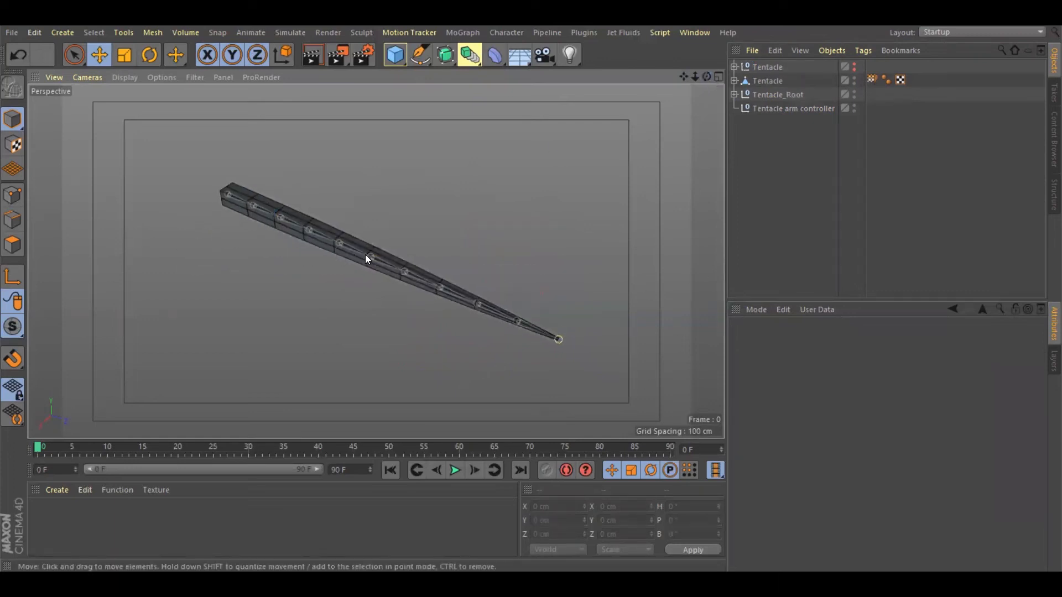
left_click_drag(707, 77, 704, 76)
left_click(197, 78)
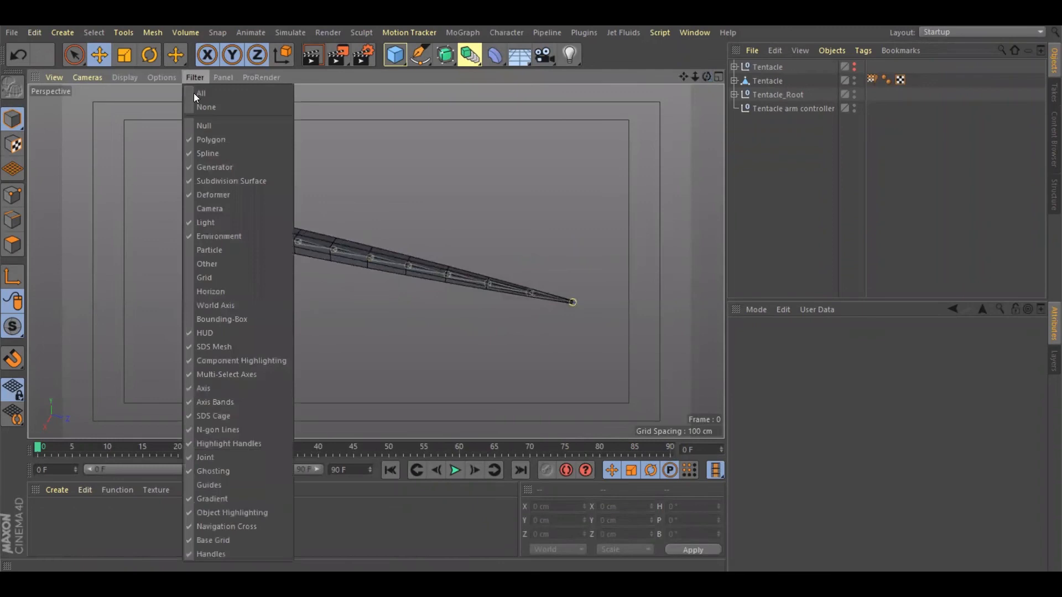
left_click(205, 459)
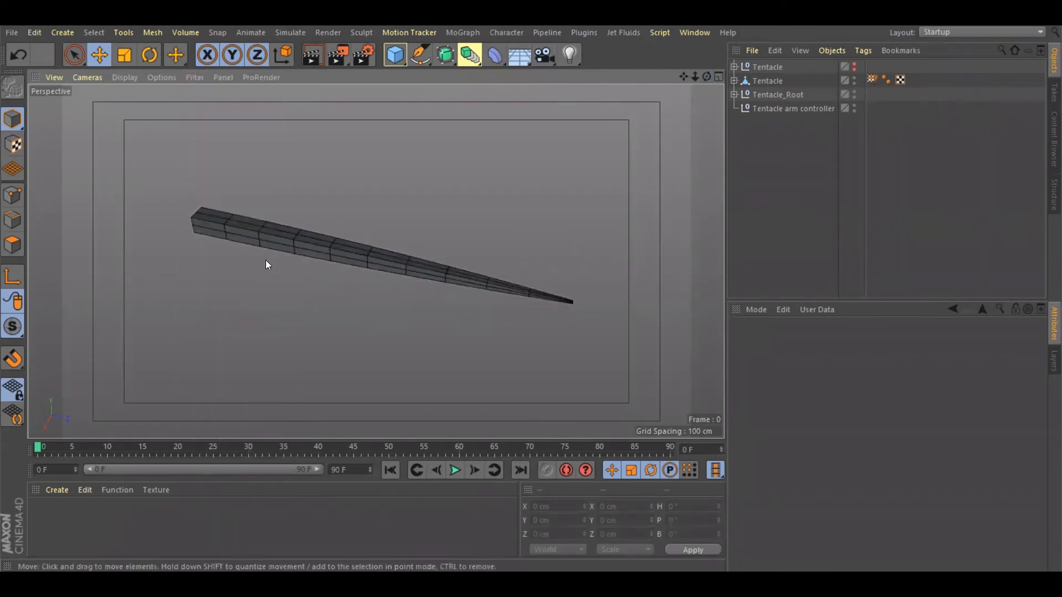
- Add a Subdivision Surface and make the Tentacle mesh its child to smooth the tentacle
mouse_move(707, 78)
left_mouse_down()
mouse_move(724, 83)
mouse_move(703, 79)
mouse_move(693, 100)
mouse_move(719, 83)
mouse_move(711, 79)
left_mouse_up()
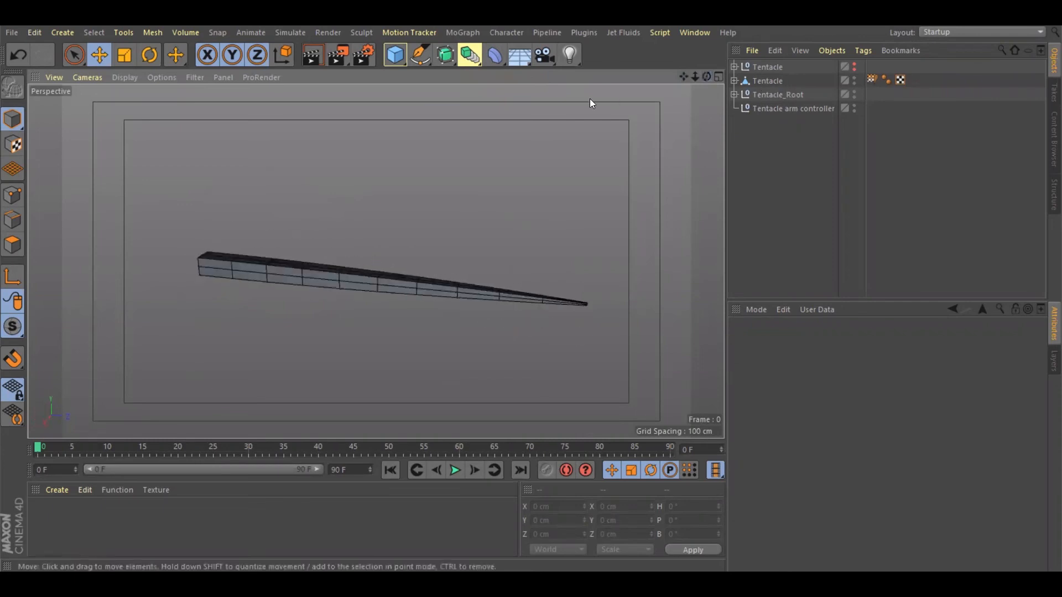
left_click(775, 82)
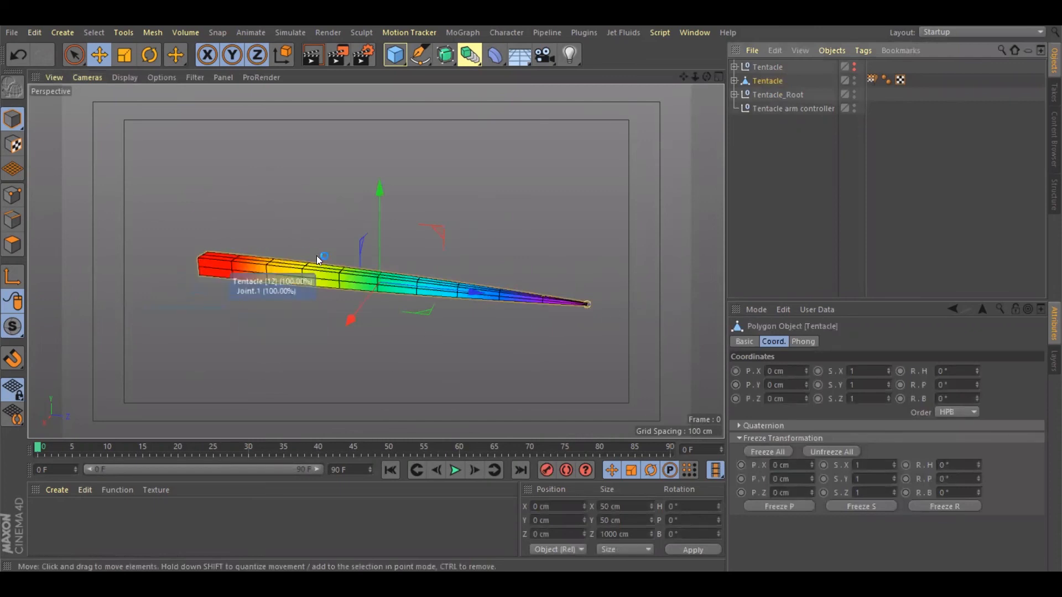
left_click(448, 57)
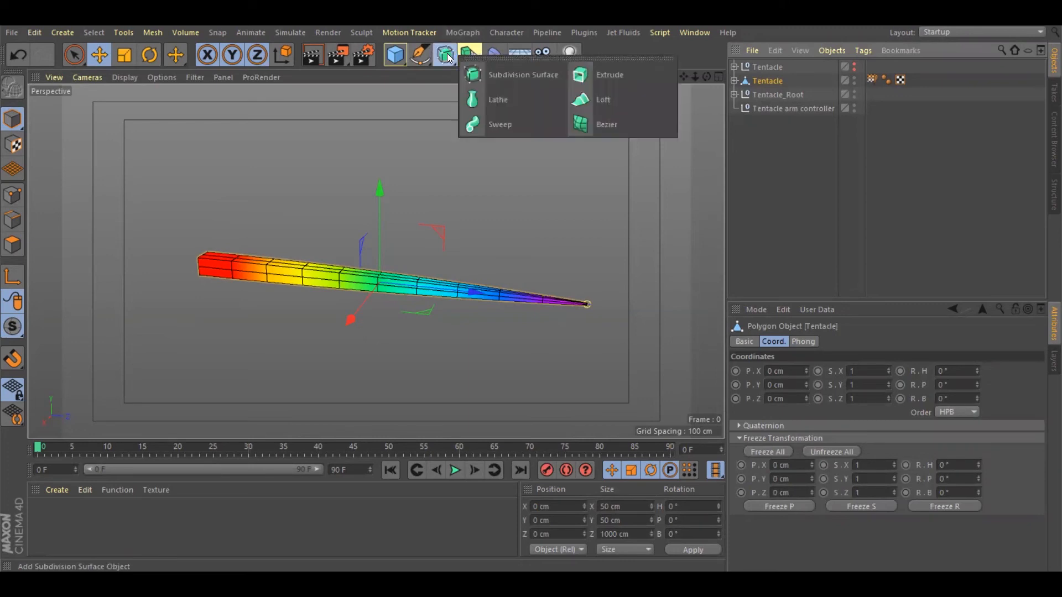
left_click(520, 76)
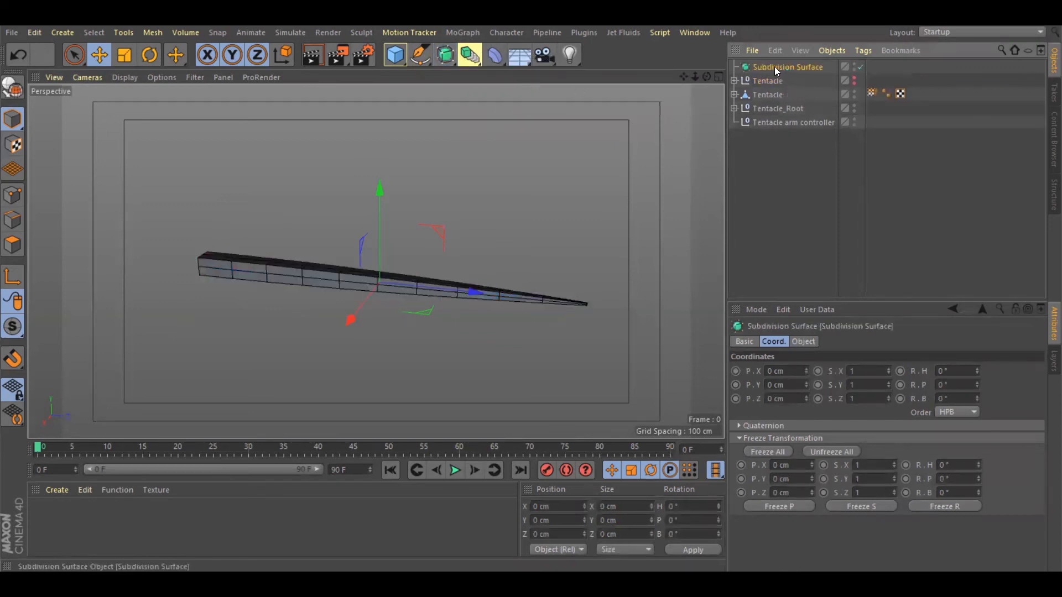
mouse_move(775, 70)
left_mouse_down()
mouse_move(794, 98)
mouse_move(769, 94)
mouse_move(779, 83)
left_mouse_up()
left_click(770, 214)
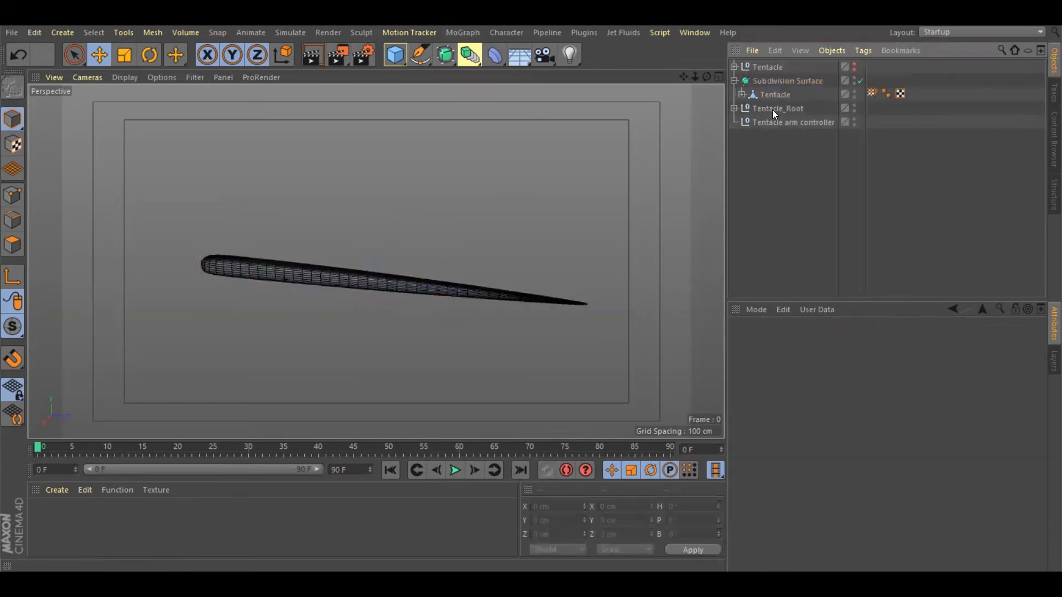
left_click_drag(707, 77, 706, 103)
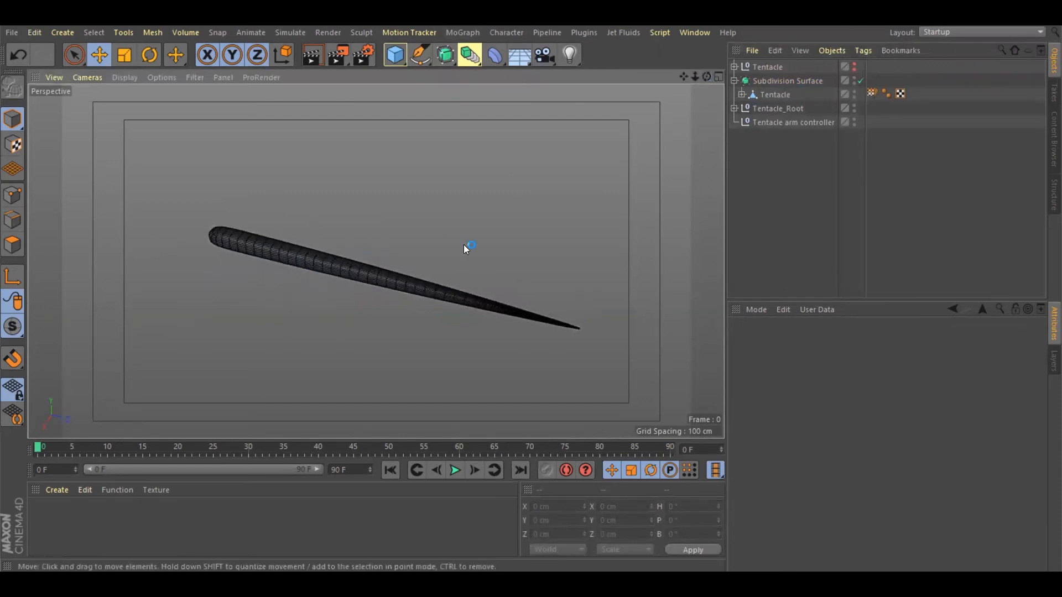
- Switch the perspective view to Gouraud Shading without lines and select the Subdivision Surface to inspect the smoothed tentacle
mouse_move(706, 76)
left_mouse_down()
mouse_move(857, 78)
mouse_move(715, 82)
left_mouse_up()
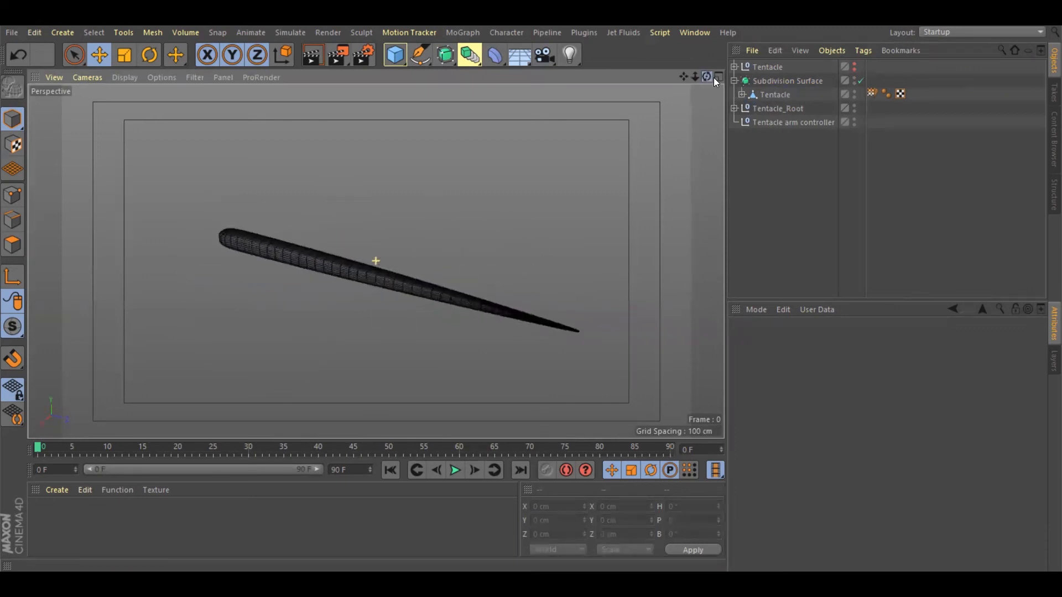
left_click(203, 78)
mouse_move(183, 74)
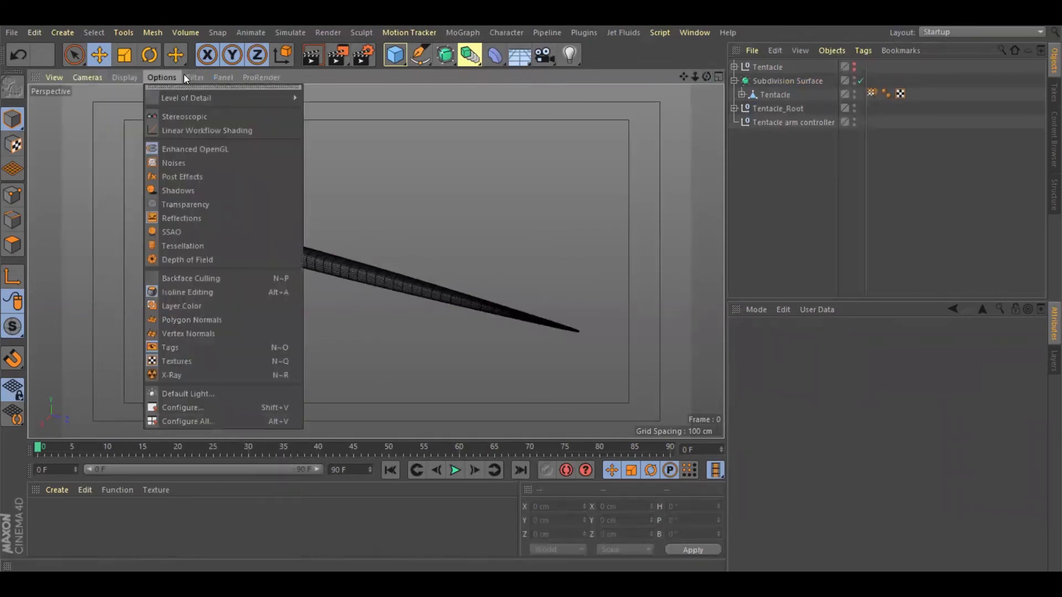
mouse_move(118, 81)
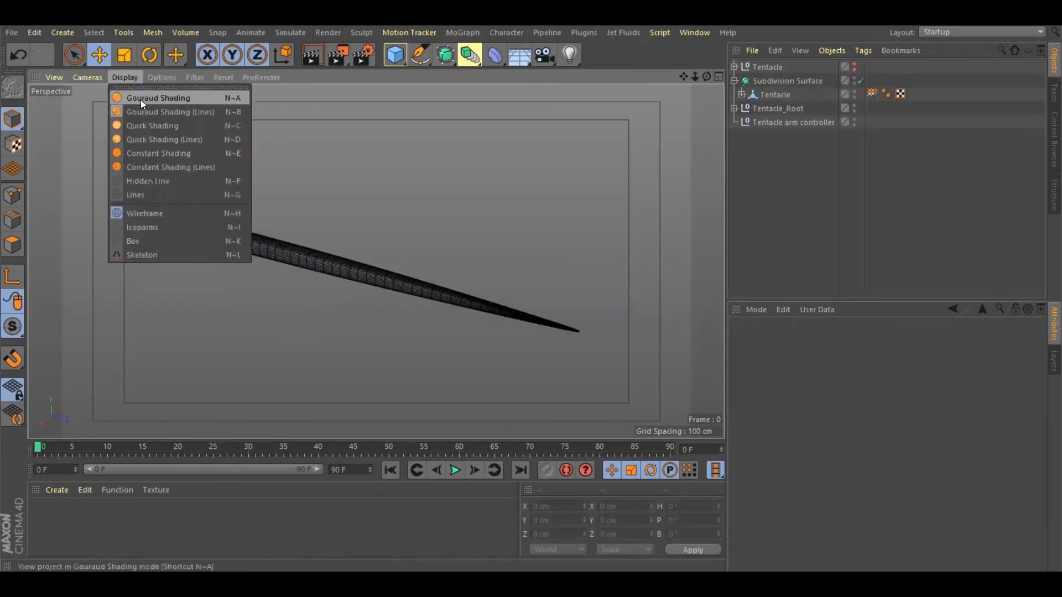
left_click(140, 100)
left_click_drag(707, 76, 727, 82)
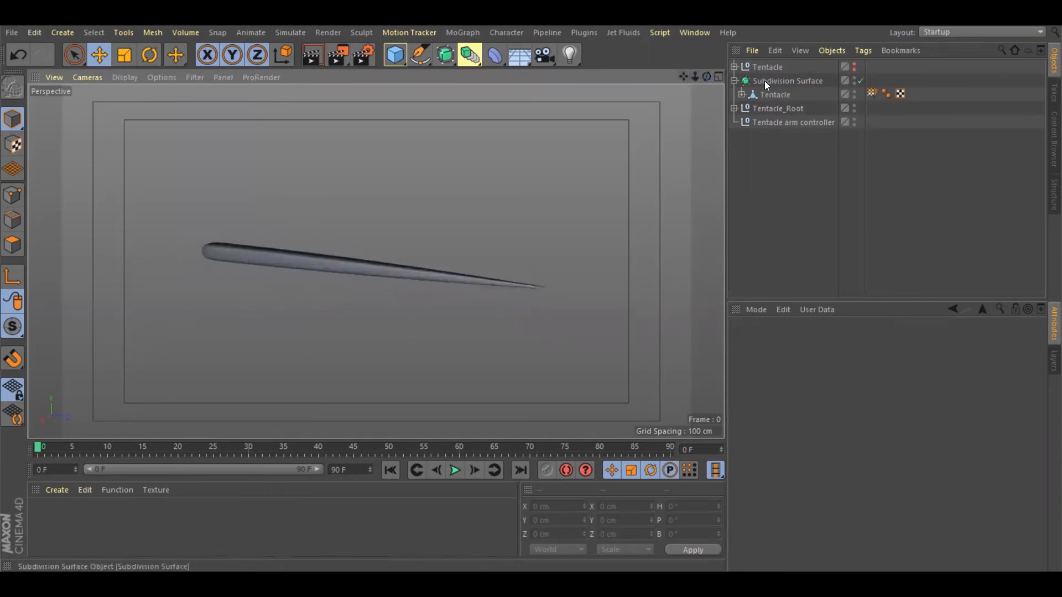
left_click(764, 80)
left_click_drag(706, 77, 715, 77)
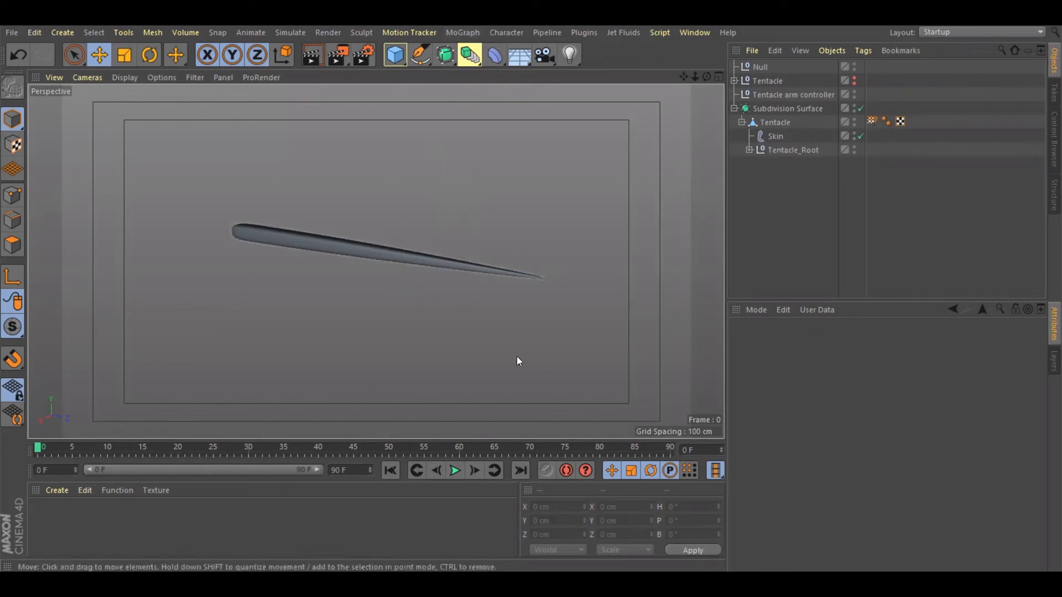
- Add a MoGraph Cloner, place it below Tentacle arm controller, and make the Subdivision Surface its child
left_click(458, 32)
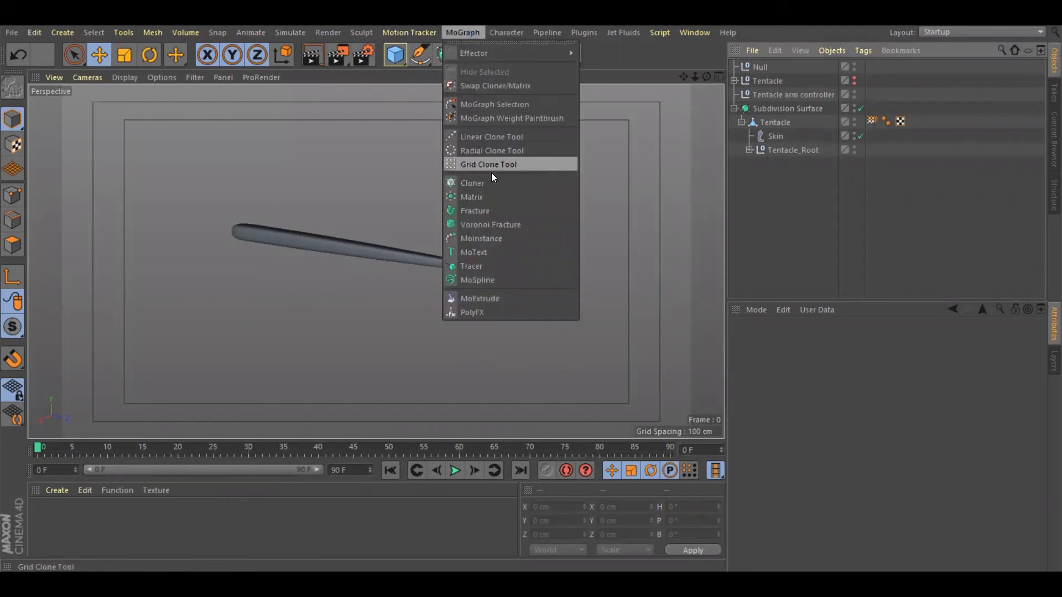
left_click(487, 187)
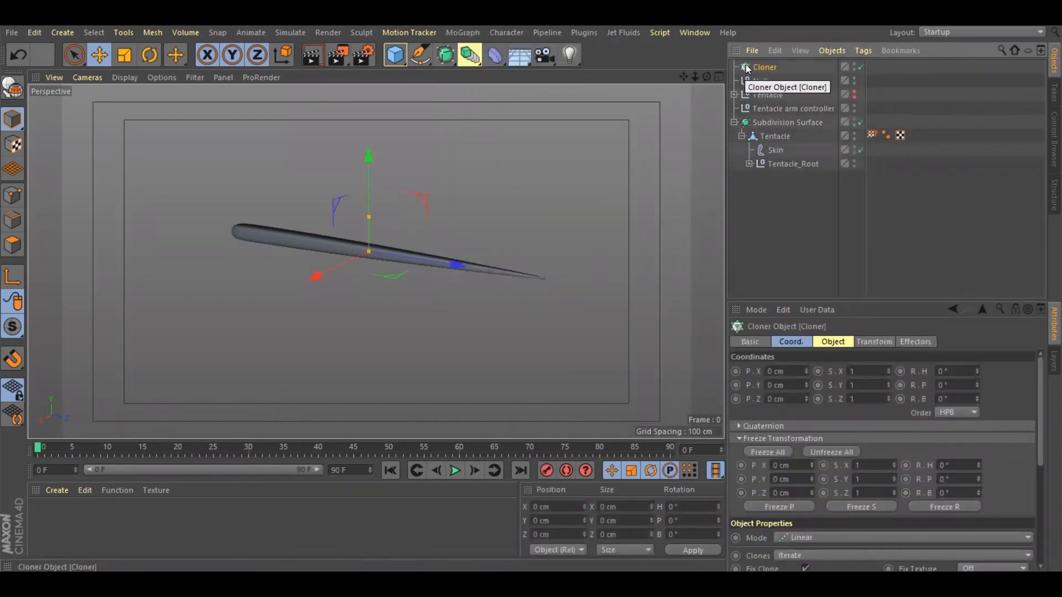
mouse_move(750, 68)
left_mouse_down()
mouse_move(766, 67)
mouse_move(801, 104)
mouse_move(772, 121)
mouse_move(761, 111)
left_mouse_up()
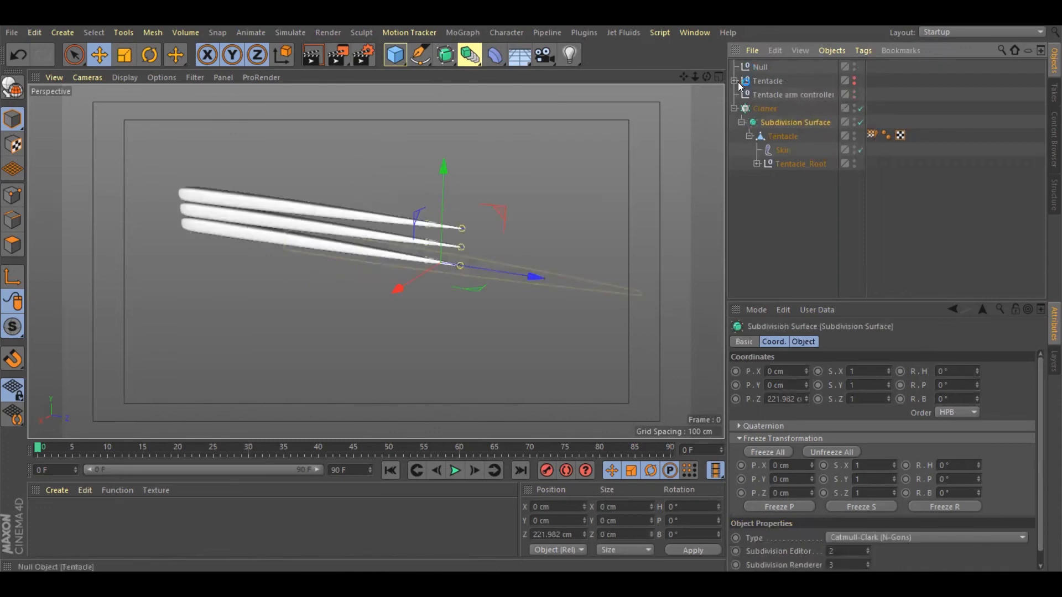
- Set the Cloner to Radial mode with a radius of 150 cm
left_click(765, 108)
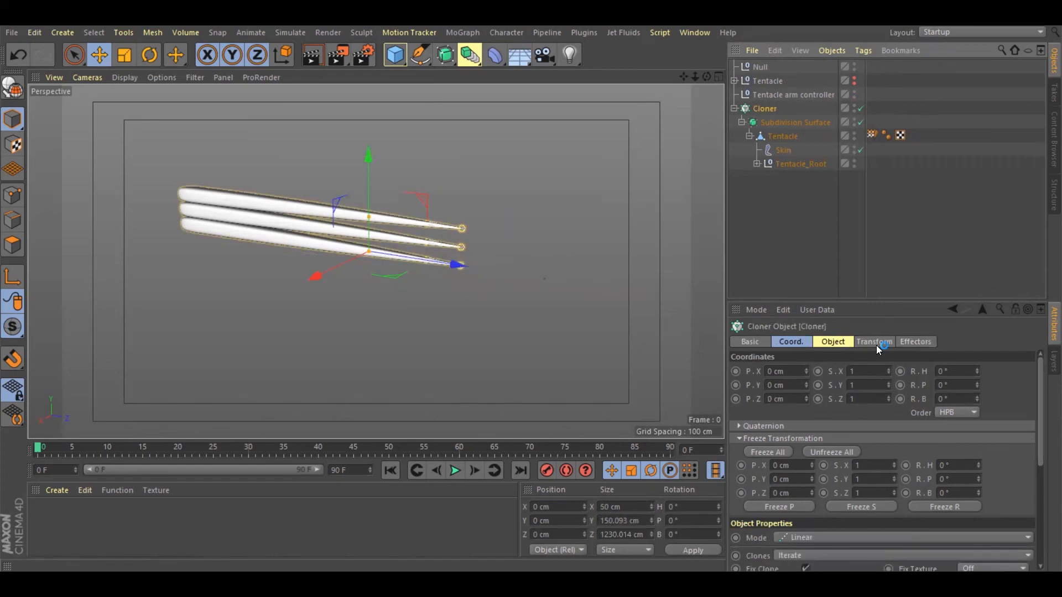
left_click(834, 342)
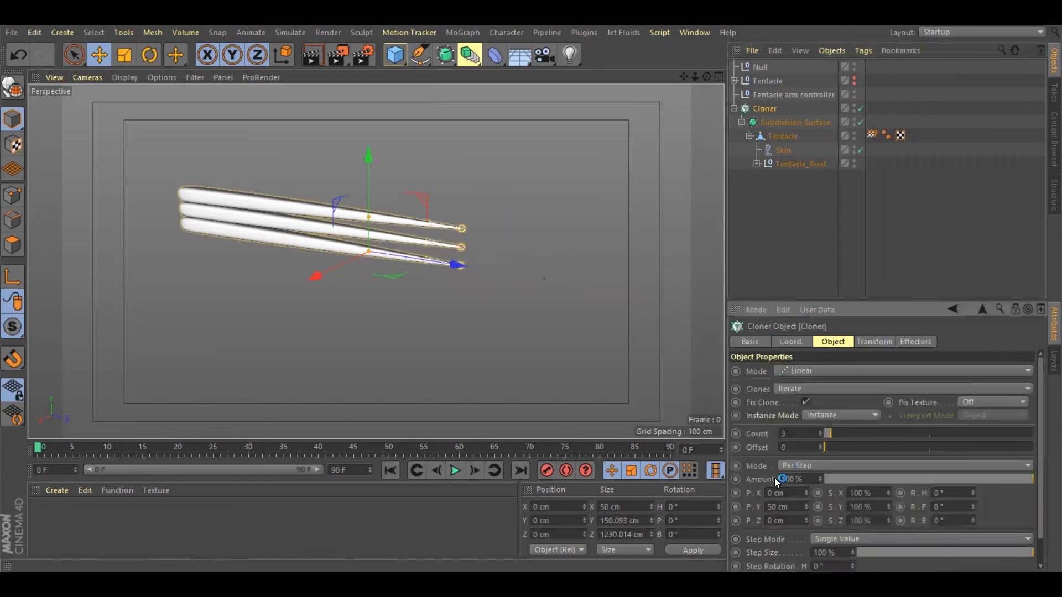
left_click(800, 372)
left_click(812, 412)
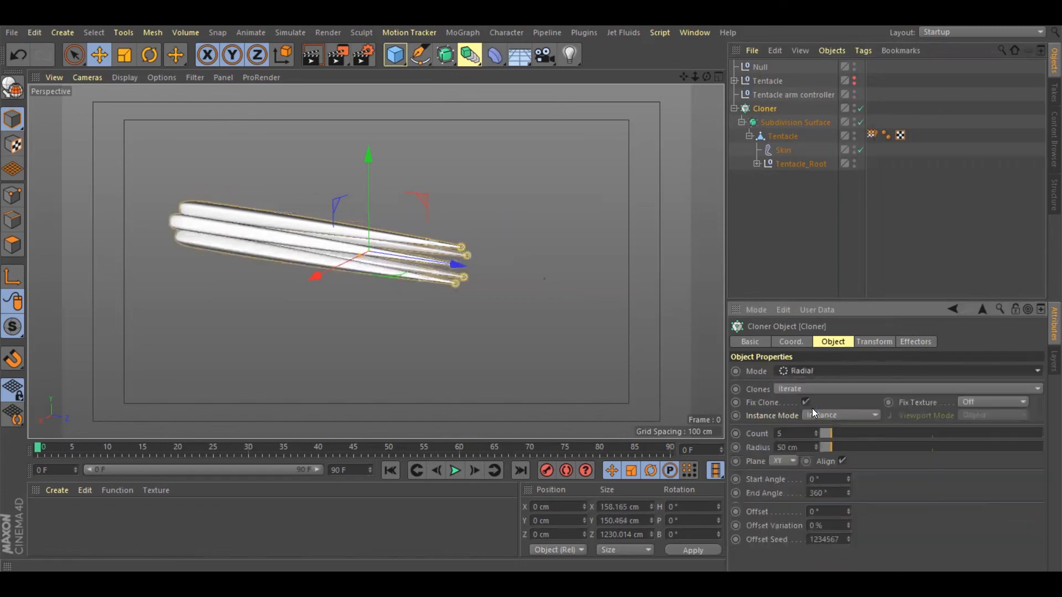
double_click(808, 448)
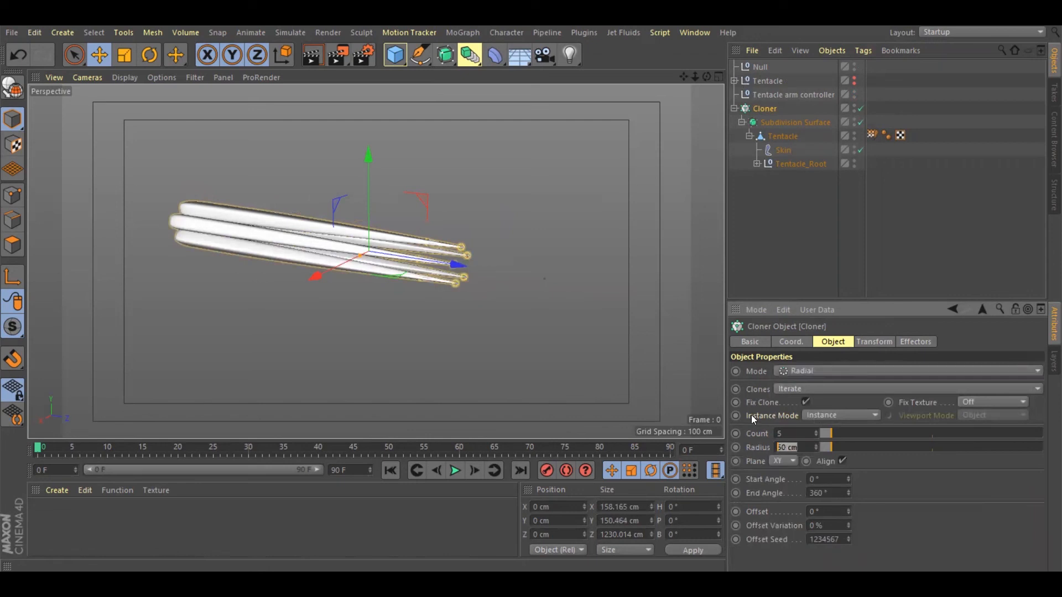
type("150")
key("Return")
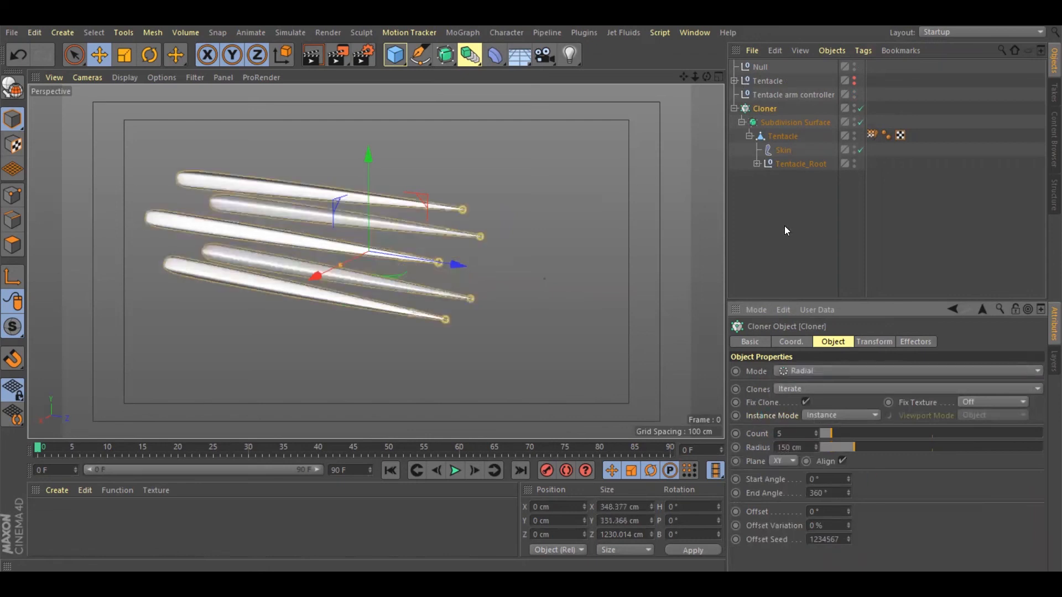
left_click(785, 227)
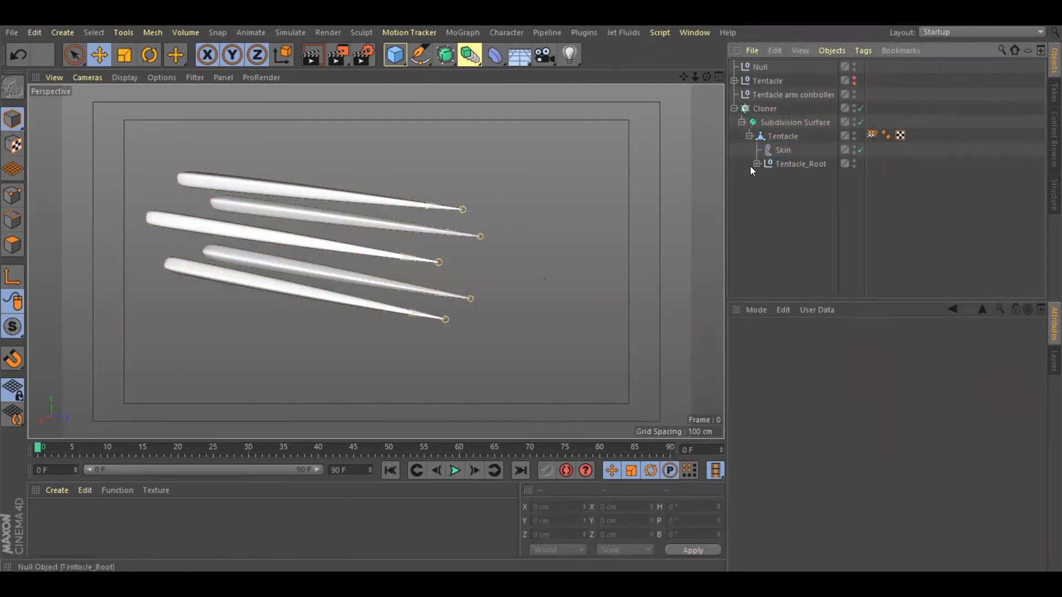
- Bend the cloned tentacles by moving Tentacle arm controller along its Z axis to about -307 cm
left_click_drag(778, 163, 786, 154)
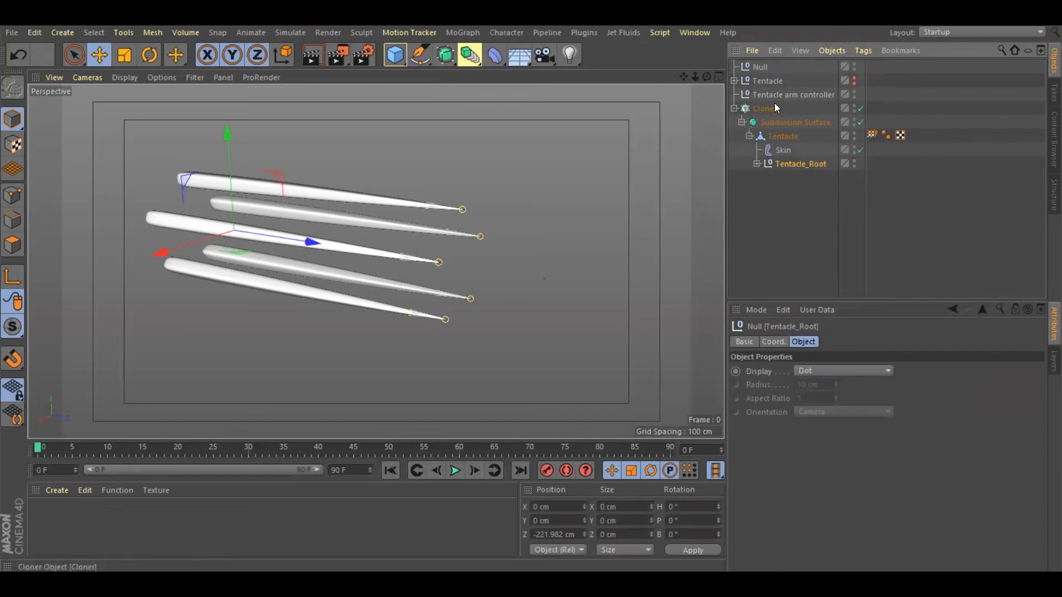
left_click_drag(684, 77, 741, 70)
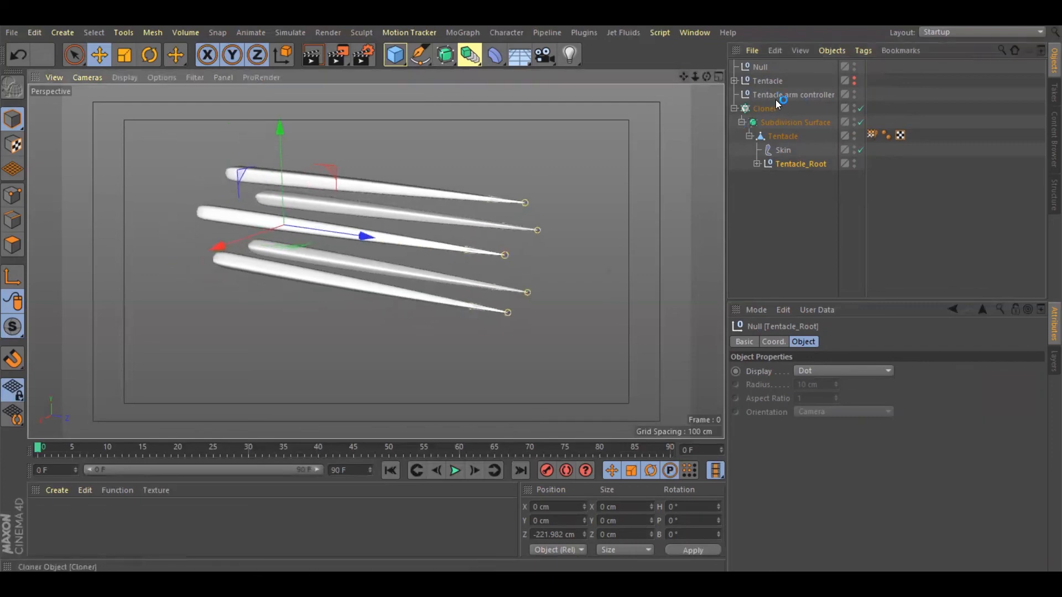
left_click(766, 94)
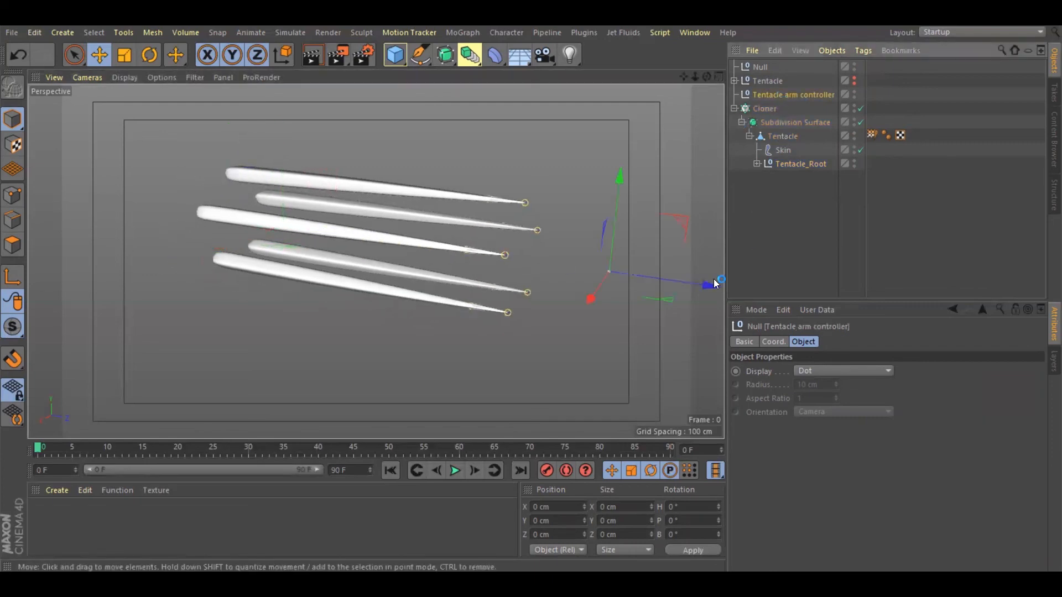
left_click_drag(710, 286, 580, 282)
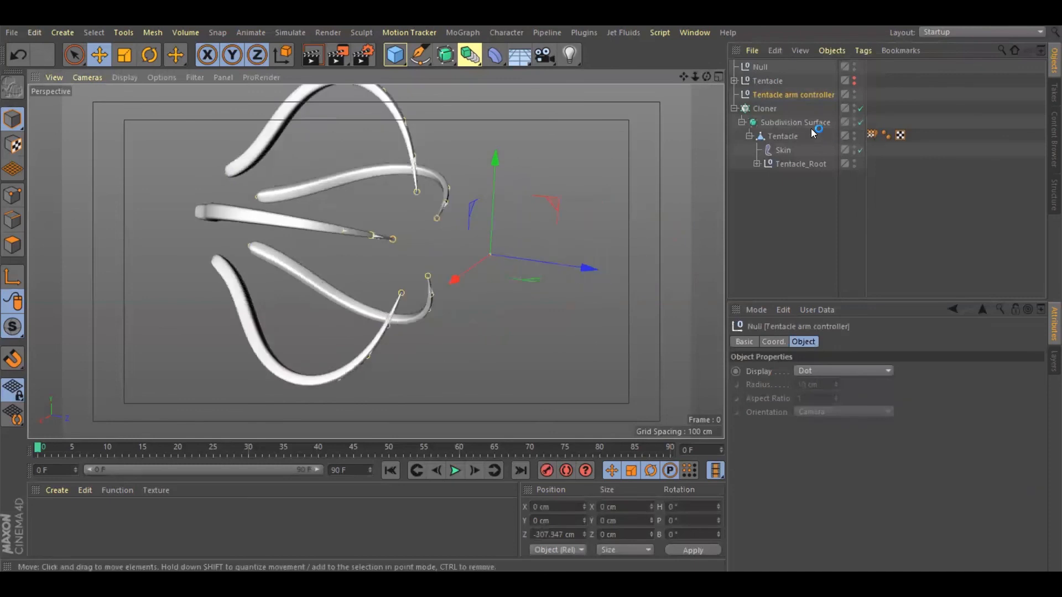
left_click_drag(695, 76, 726, 86)
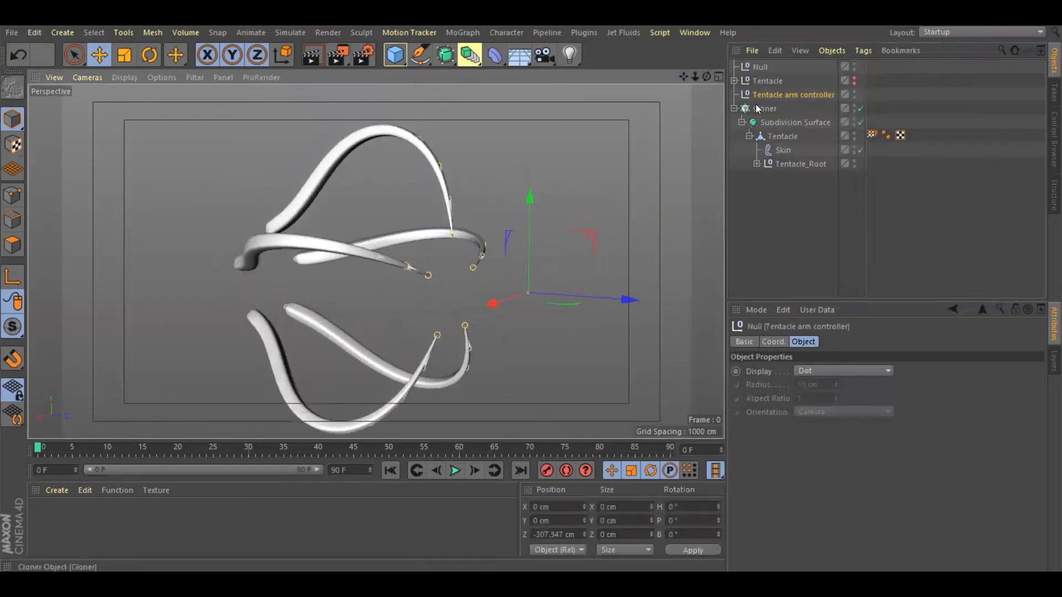
- Reduce the Cloner's radius to 50 cm
left_click(757, 107)
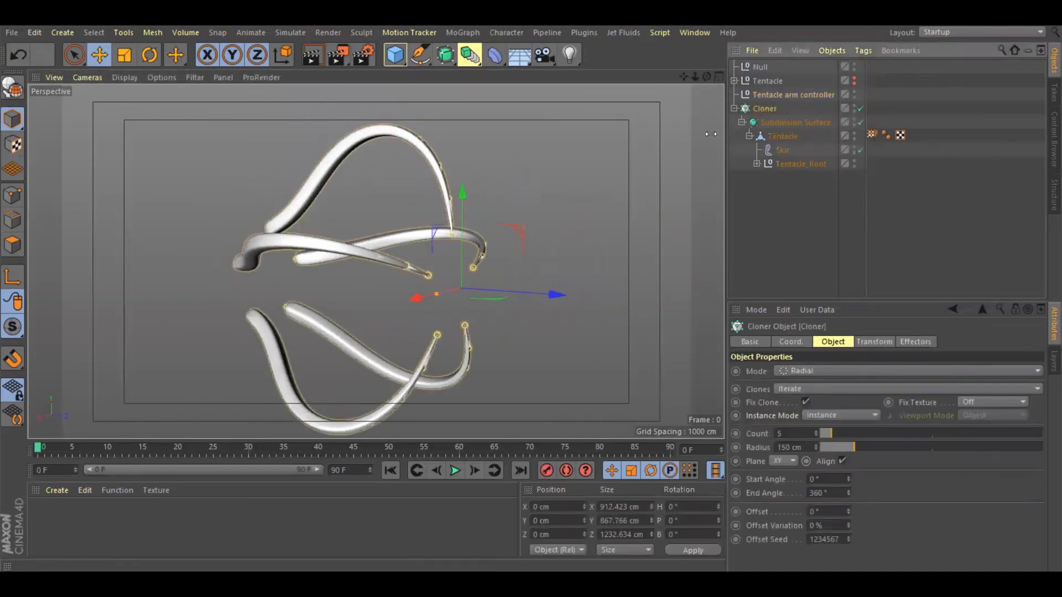
left_click_drag(856, 447, 833, 449)
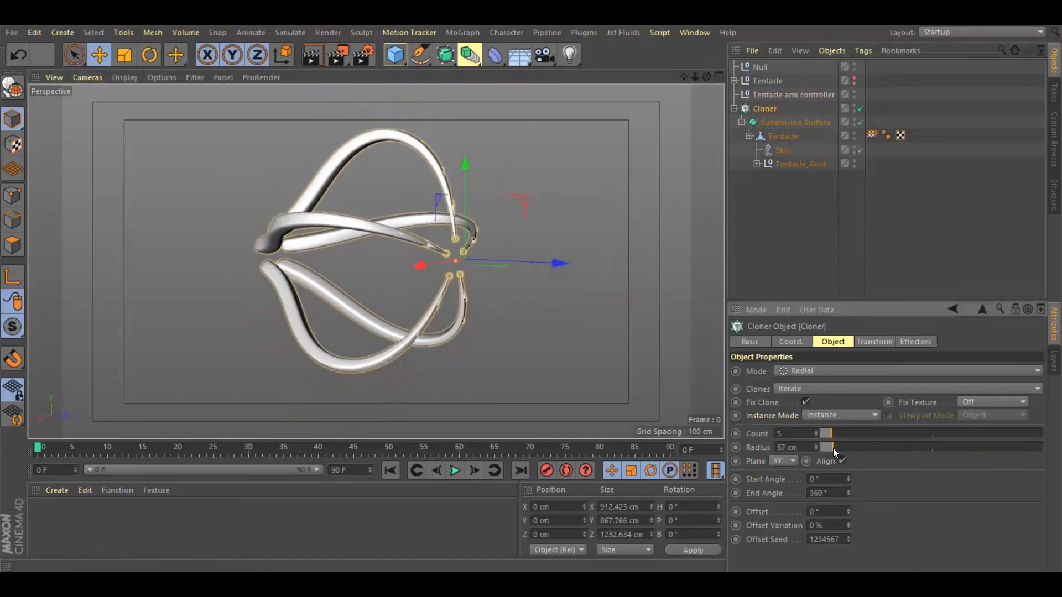
left_click(788, 447)
type("50")
key("Return")
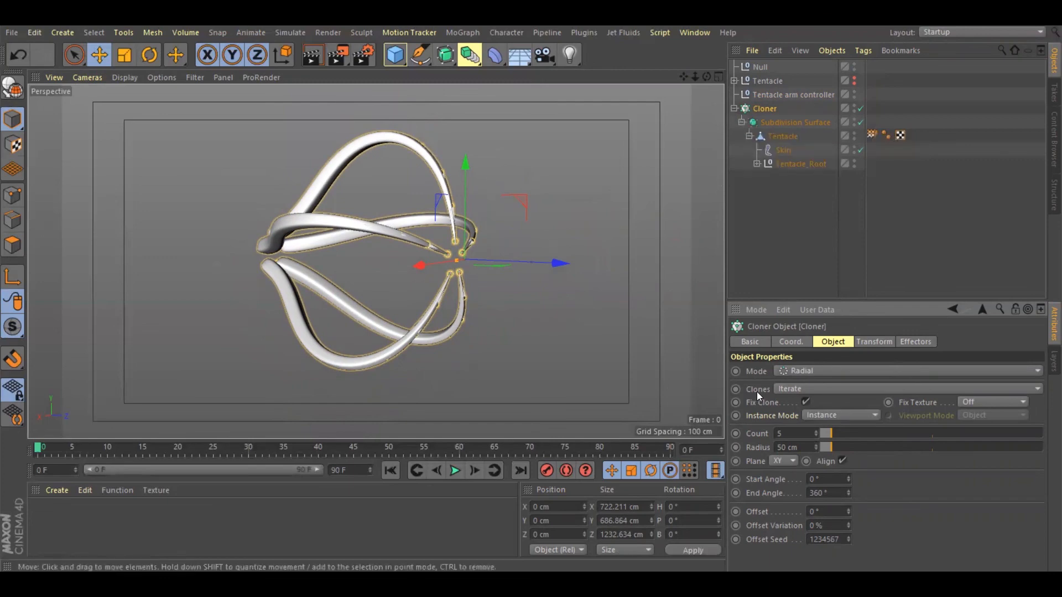
- Move Tentacle arm controller to about Y 97 cm, Z -220 cm to reshape the tentacles, and select Tentacle_Root
left_click(777, 164)
left_click(780, 94)
left_click_drag(614, 265, 666, 266)
mouse_move(570, 173)
left_mouse_down()
mouse_move(554, 126)
mouse_move(557, 191)
mouse_move(584, 83)
mouse_move(572, 171)
left_mouse_up()
mouse_move(662, 260)
left_mouse_down()
mouse_move(613, 267)
mouse_move(676, 265)
left_mouse_up()
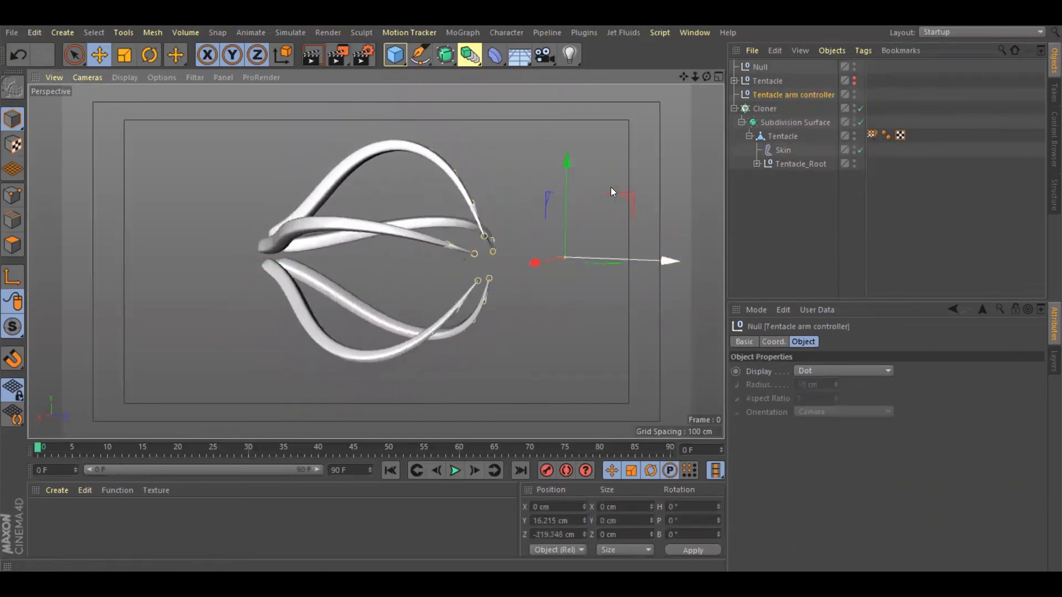
mouse_move(568, 165)
left_mouse_down()
mouse_move(566, 103)
mouse_move(584, 155)
left_mouse_up()
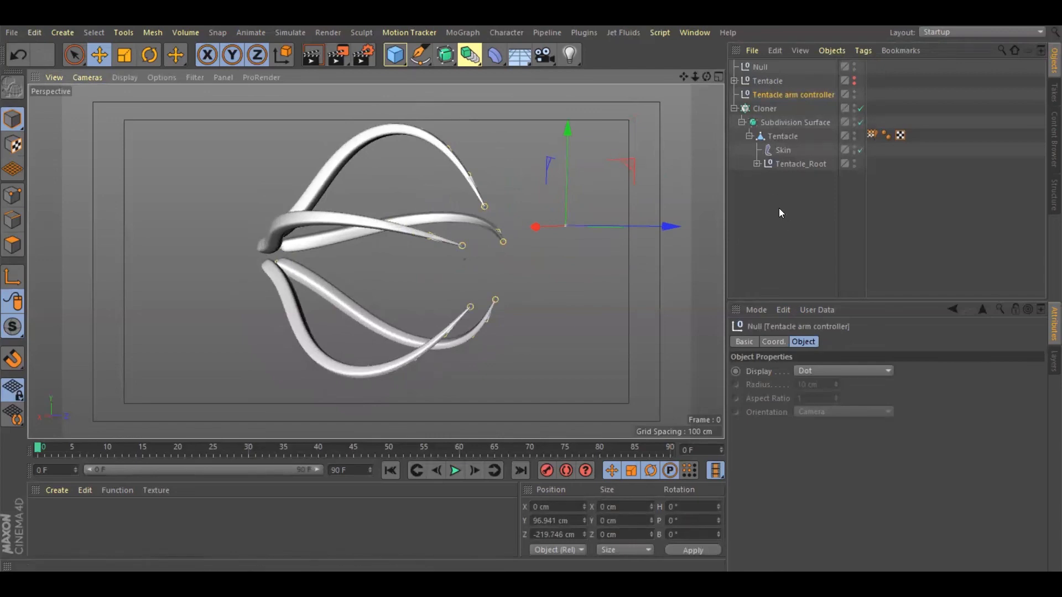
left_click(547, 152)
left_click(770, 164)
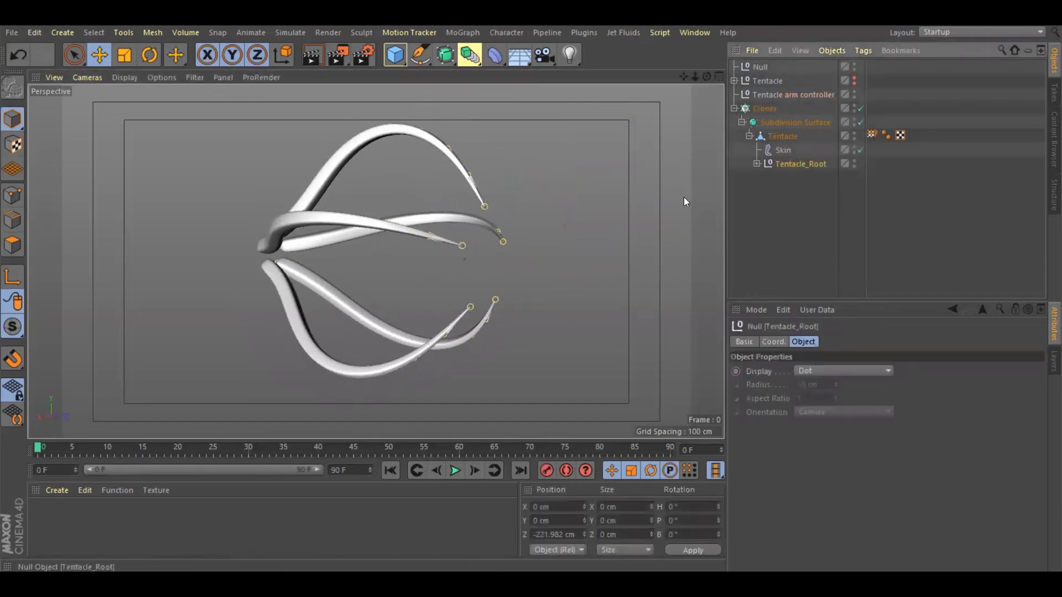